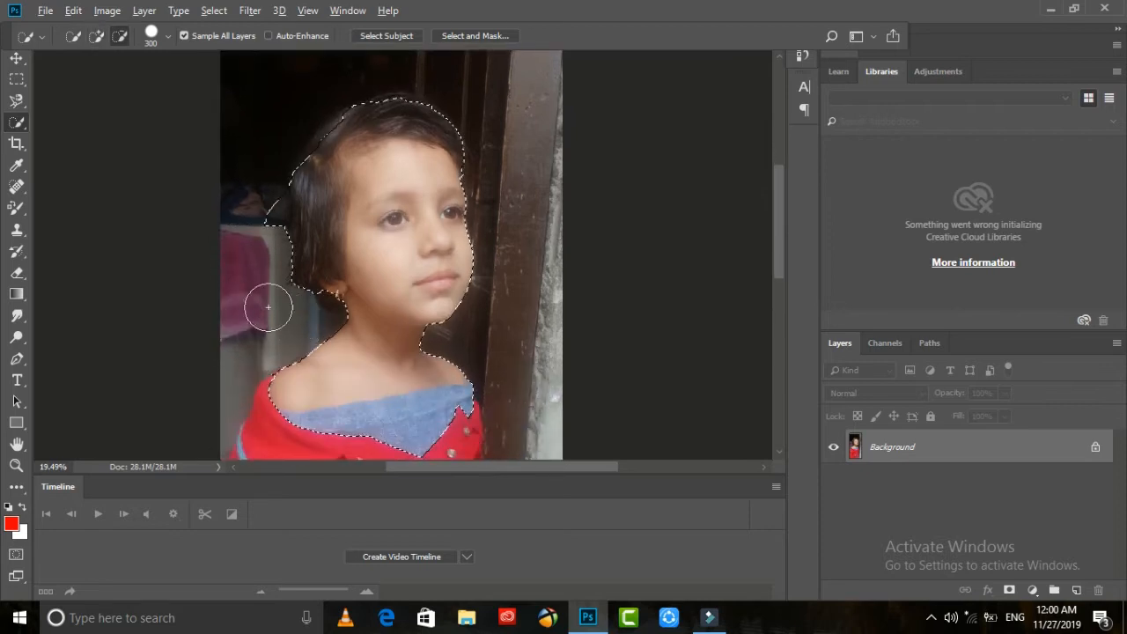
# Refine the Quick Selection around the child's hair by subtracting background beside the head and adding the missed upper hair edge
pyautogui.scroll(1, 268, 308)
pyautogui.keyDown('alt'); pyautogui.click(256, 227); pyautogui.keyUp('alt')
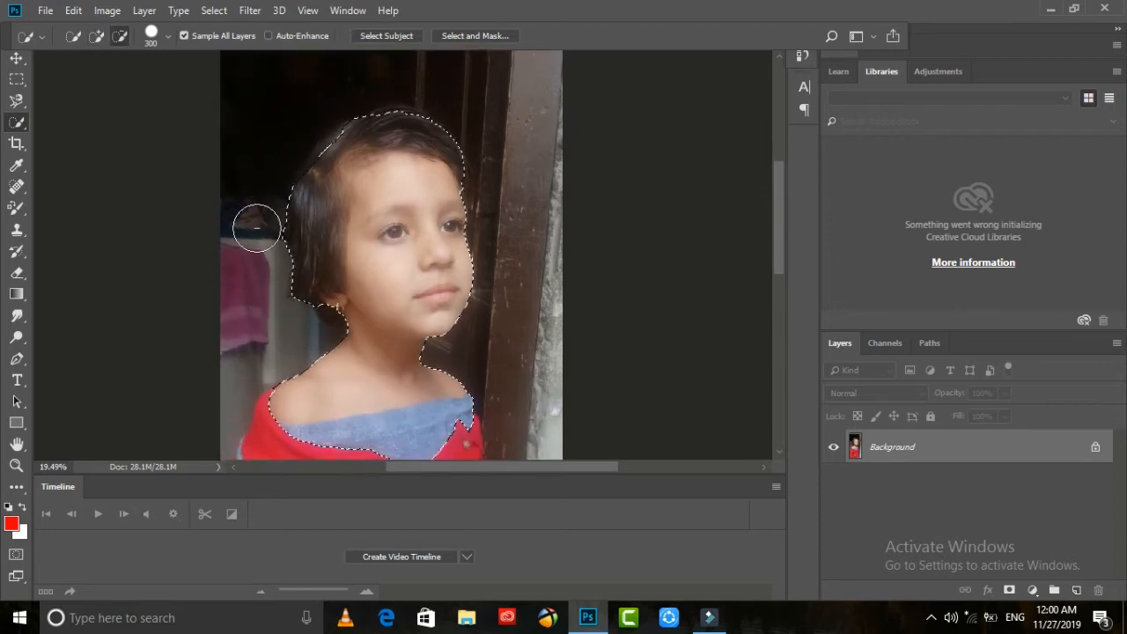
pyautogui.moveTo(320, 163); pyautogui.dragTo(347, 143)
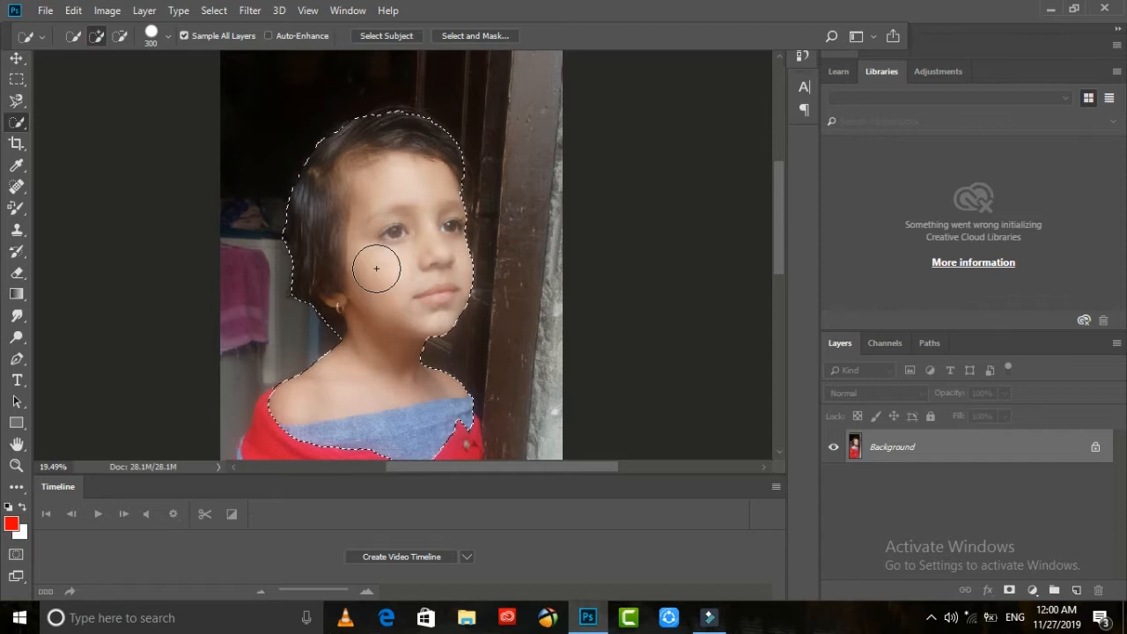
# Refine the selection in Select and Mask with Smooth 54, Feather 2.7 px, Shift Edge -69% and a small edge detection radius
pyautogui.click(474, 36)
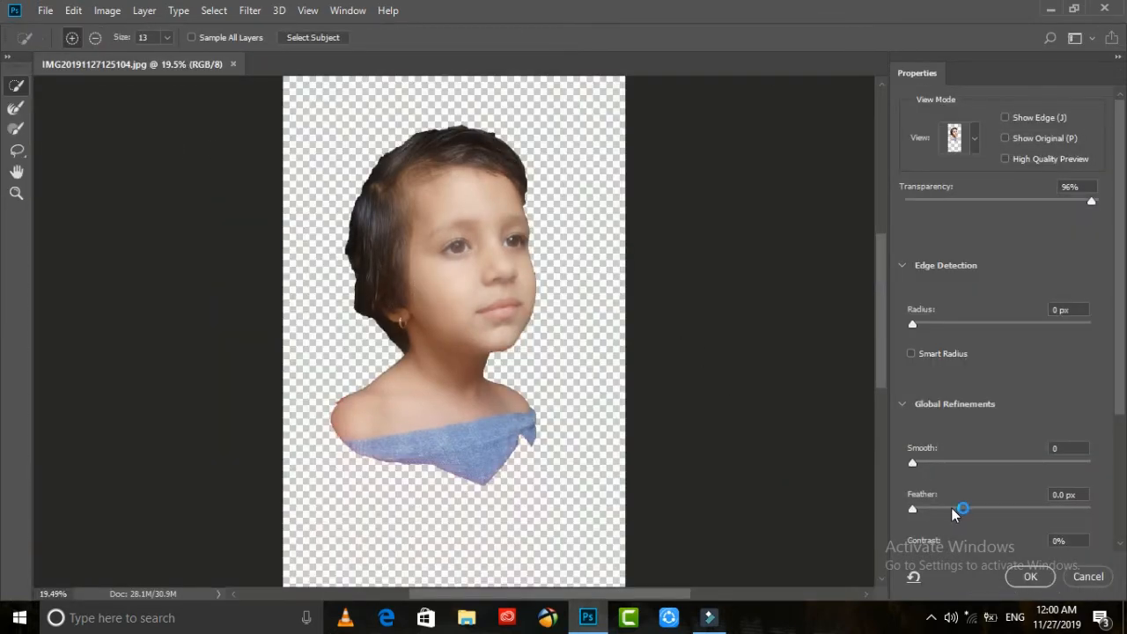
pyautogui.moveTo(953, 504); pyautogui.dragTo(939, 510)
pyautogui.moveTo(912, 463); pyautogui.dragTo(935, 465)
pyautogui.scroll(-1, 969, 529)
pyautogui.click(984, 534)
pyautogui.moveTo(983, 533); pyautogui.dragTo(934, 539)
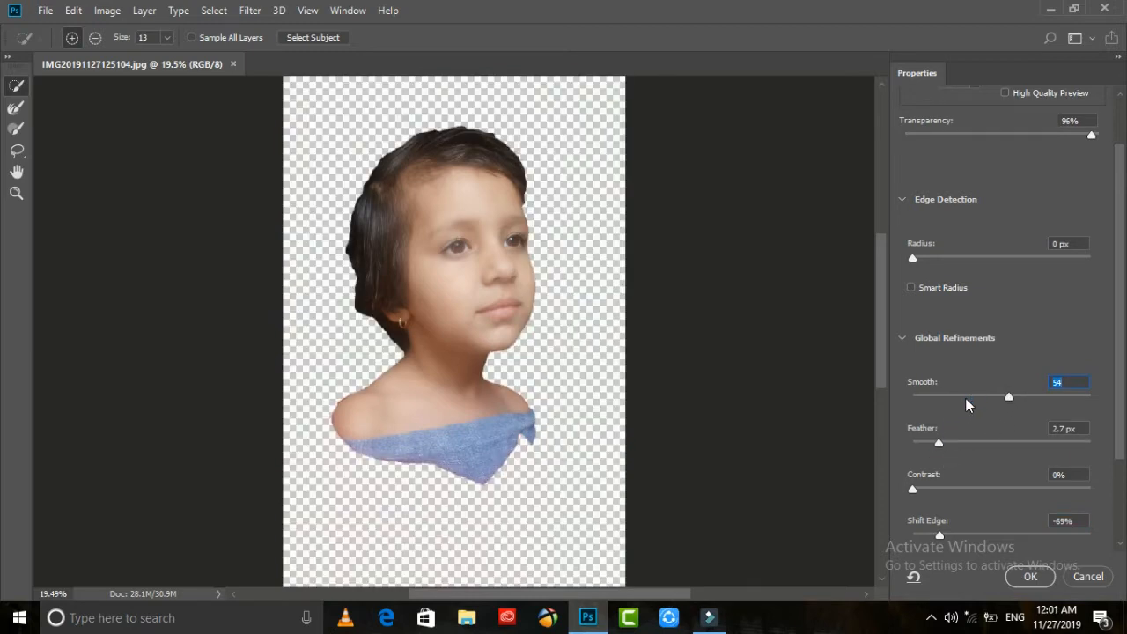
pyautogui.moveTo(916, 256); pyautogui.dragTo(949, 256)
pyautogui.click(1028, 575)
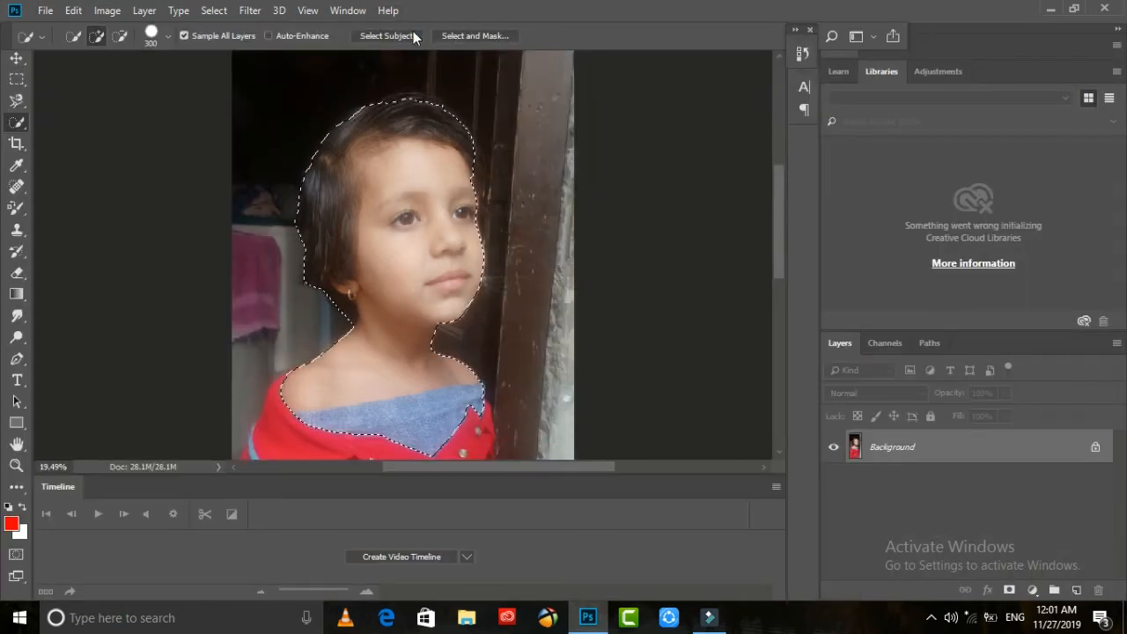
# Add a layer mask from the selection to cut out the child, and apply the mask to the layer
pyautogui.click(1008, 590)
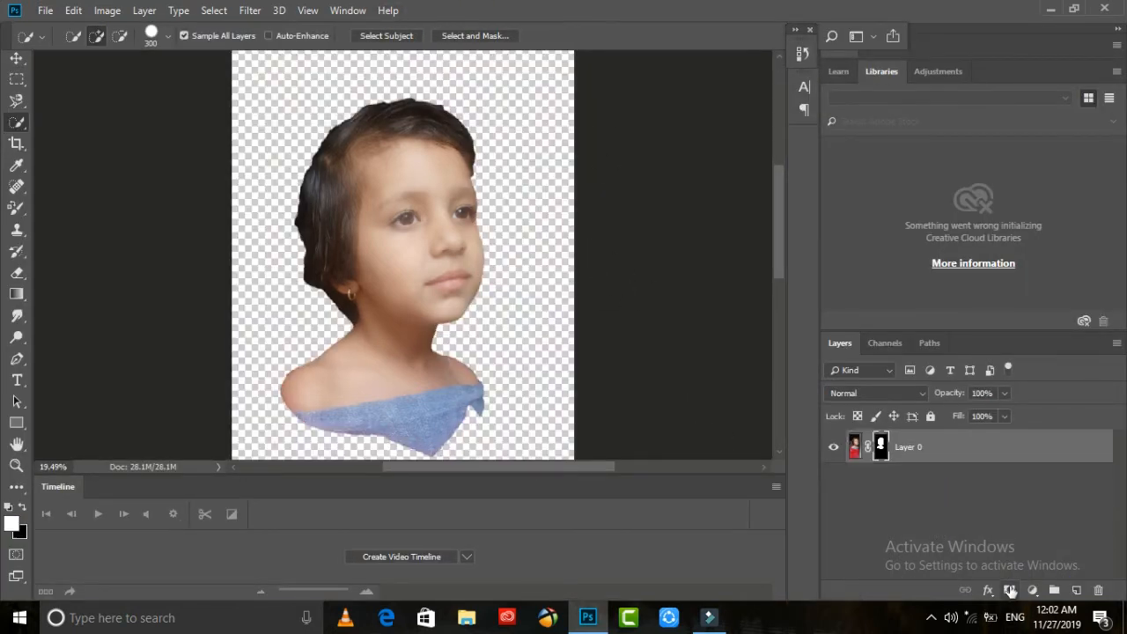
pyautogui.rightClick(881, 446)
pyautogui.click(925, 493)
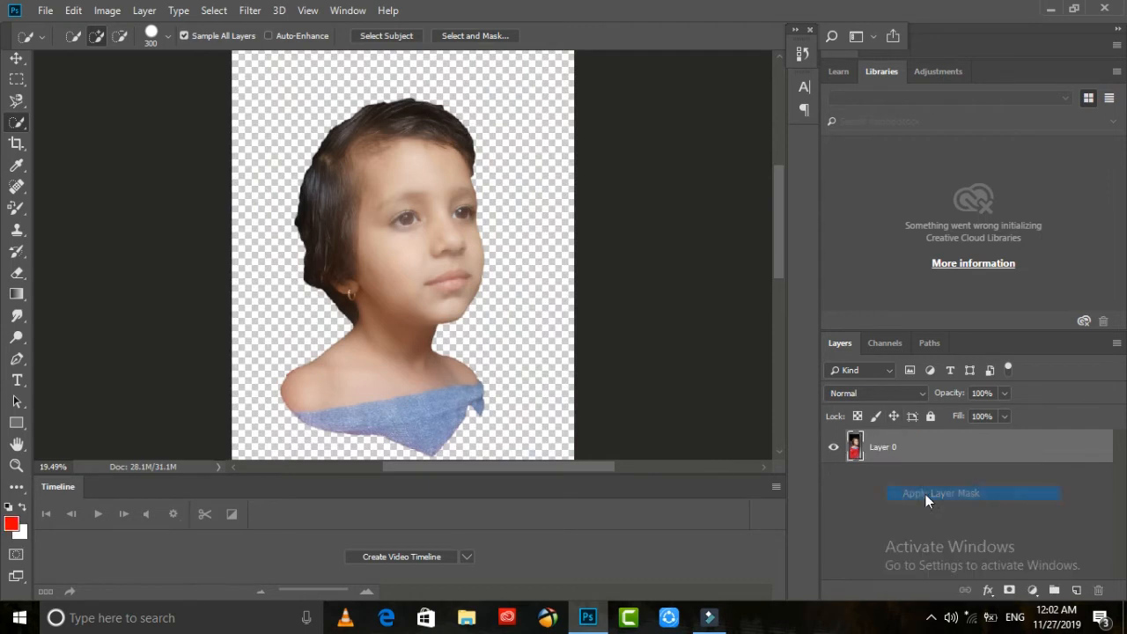
# Place the black-and-red dress image 7607a1fe4f6e2034e793a3daefd6687c from Downloads as an embedded object
pyautogui.scroll(-5, 603, 269)
pyautogui.scroll(-3, 567, 246)
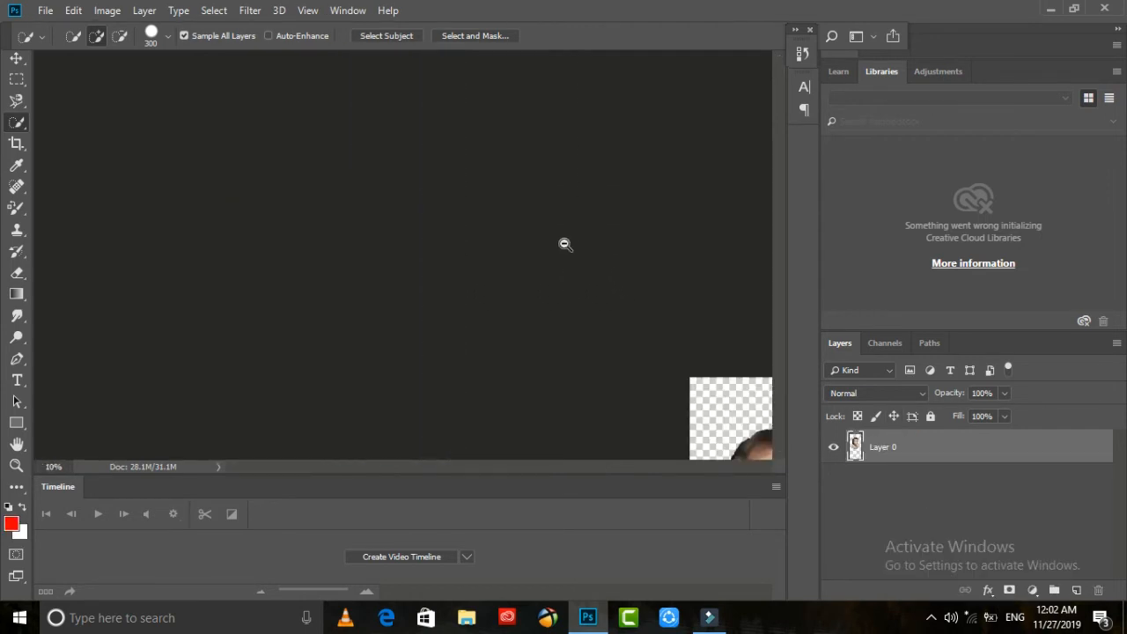
pyautogui.click(45, 10)
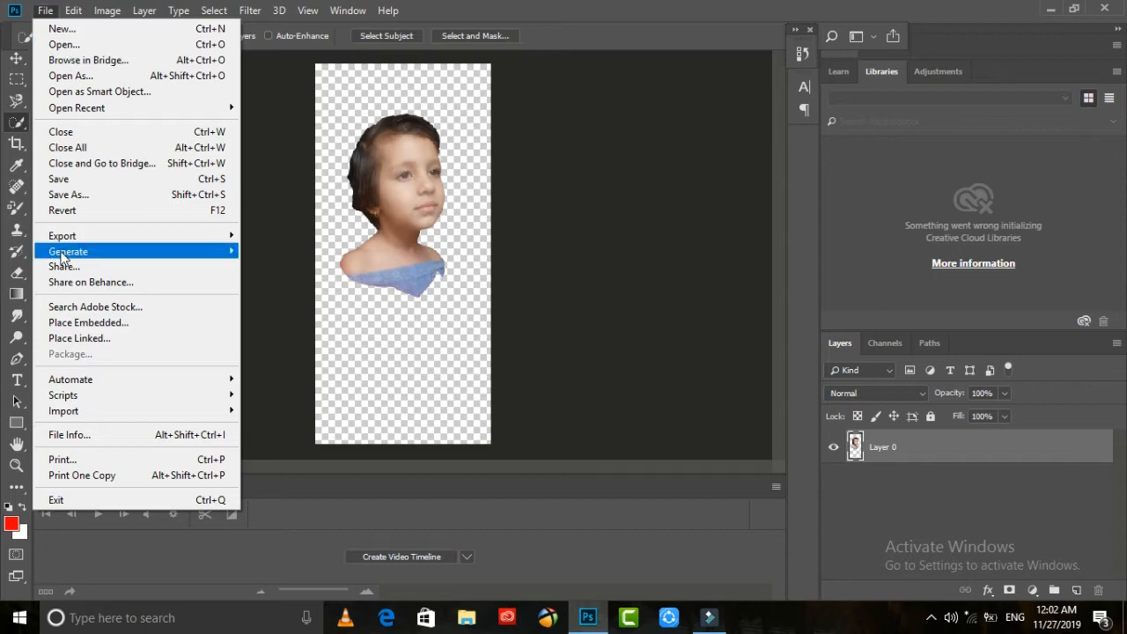
pyautogui.click(97, 321)
pyautogui.doubleClick(575, 264)
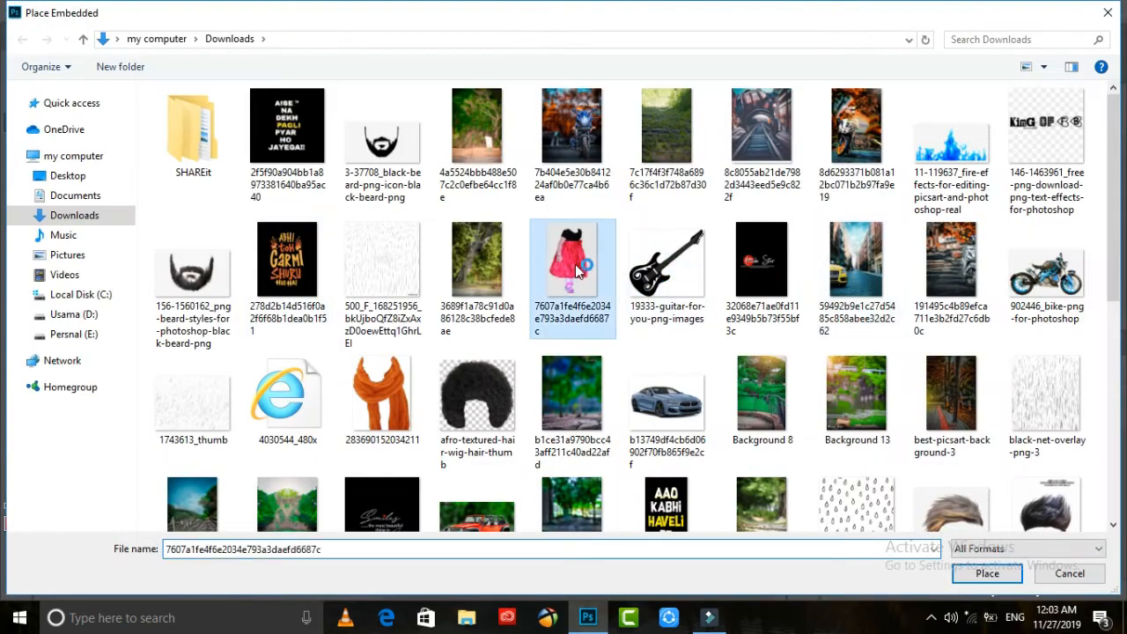
# Scale the placed dress to about 1013% wide and 1175% high and position it below the child's face
pyautogui.moveTo(417, 238); pyautogui.dragTo(575, 3)
pyautogui.moveTo(485, 134); pyautogui.dragTo(440, 358)
pyautogui.moveTo(496, 221); pyautogui.dragTo(544, 94)
pyautogui.moveTo(441, 185); pyautogui.dragTo(418, 290)
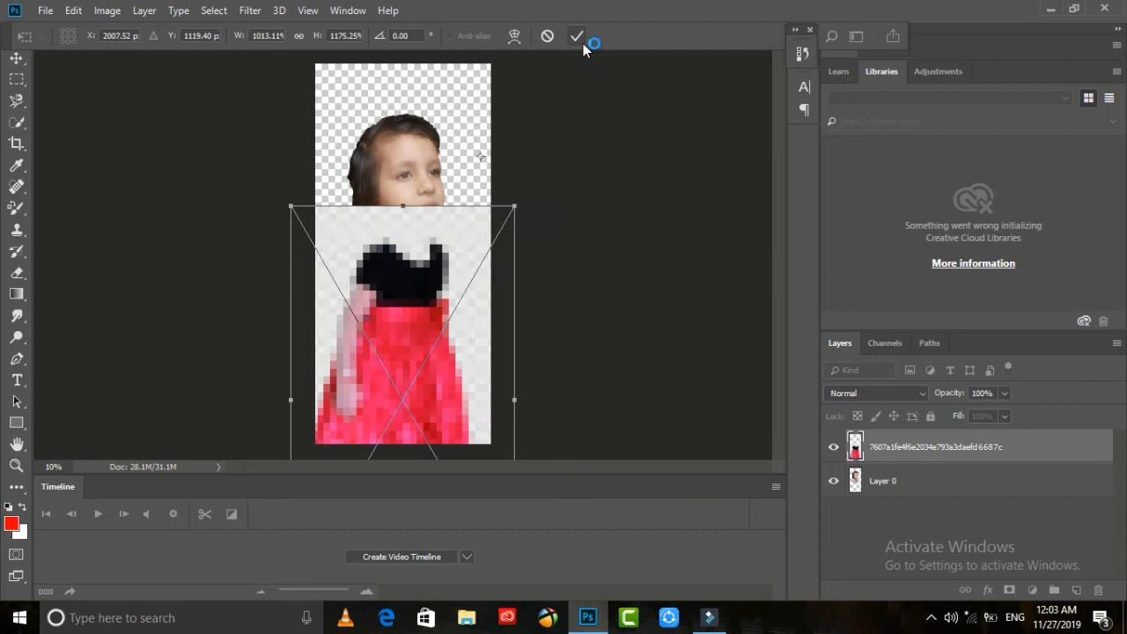
pyautogui.press('w')
# Set the dress layer's blend mode to Darker Color and shift the dress slightly left and up
pyautogui.click(845, 390)
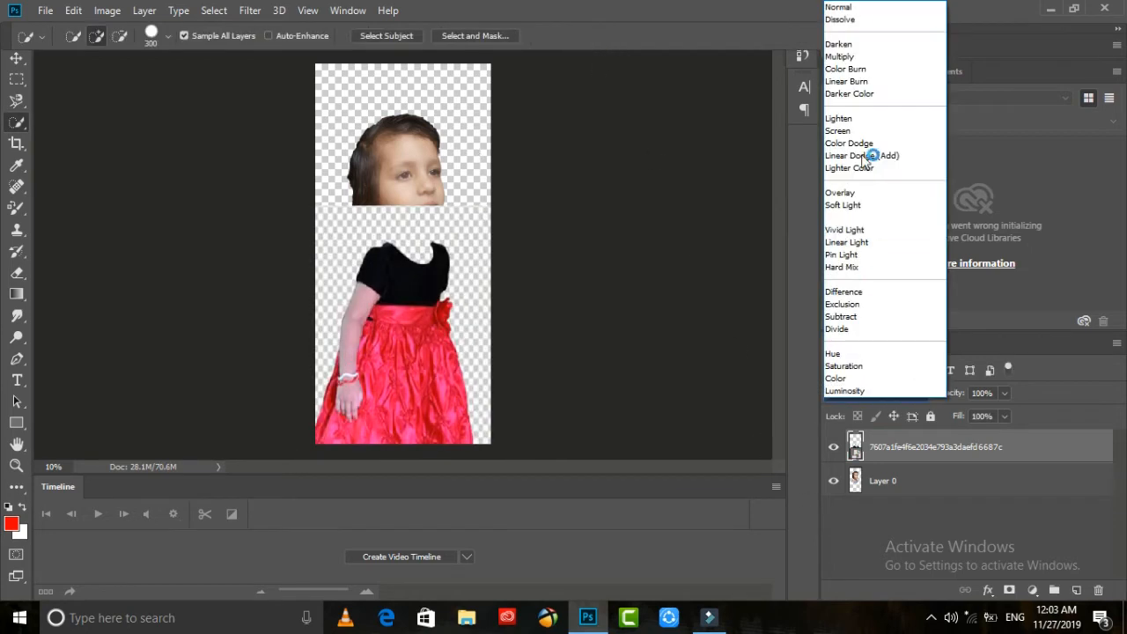
pyautogui.click(849, 94)
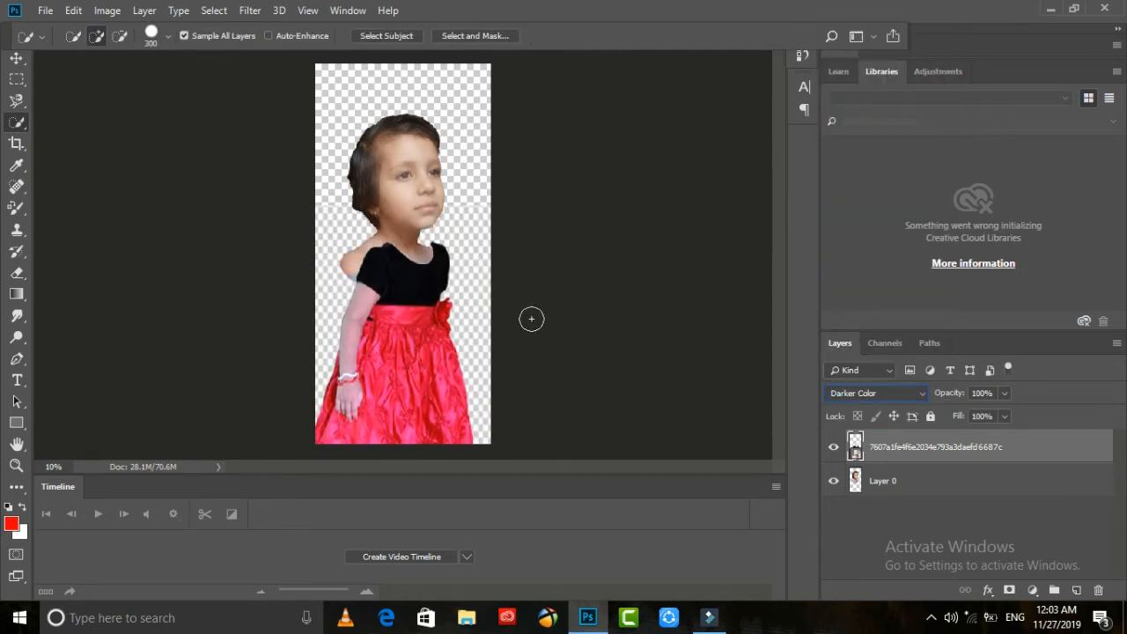
pyautogui.press('v')
pyautogui.moveTo(374, 366); pyautogui.dragTo(368, 360)
# Scale down the child's cutout on Layer 0 and fit the head and neck into the dress neckline
pyautogui.click(395, 126)
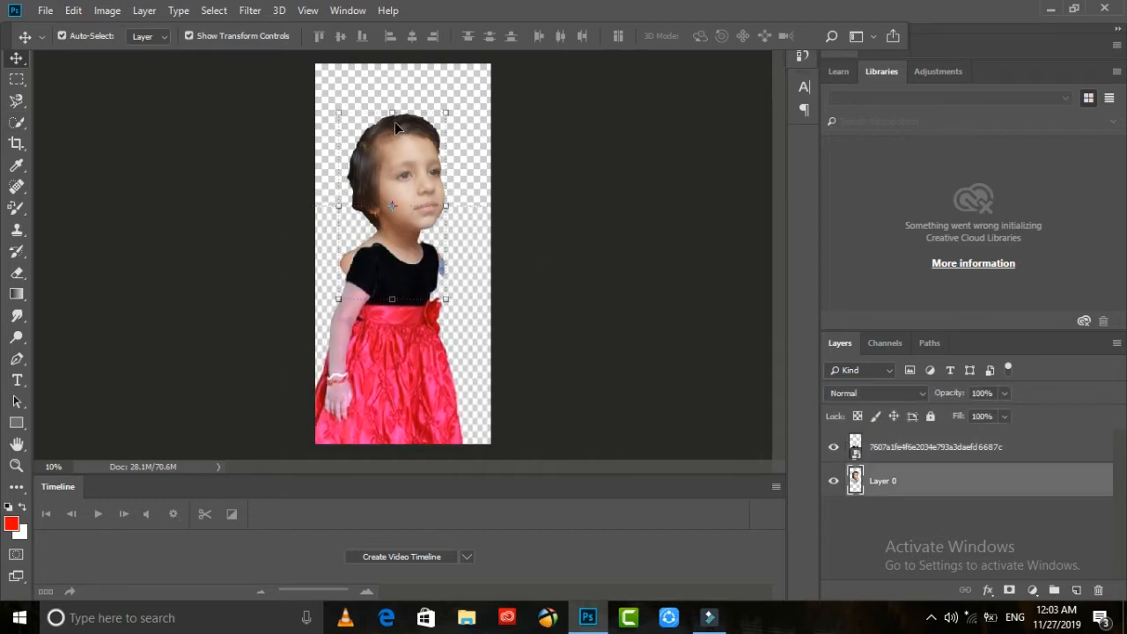
pyautogui.moveTo(335, 109); pyautogui.dragTo(359, 149)
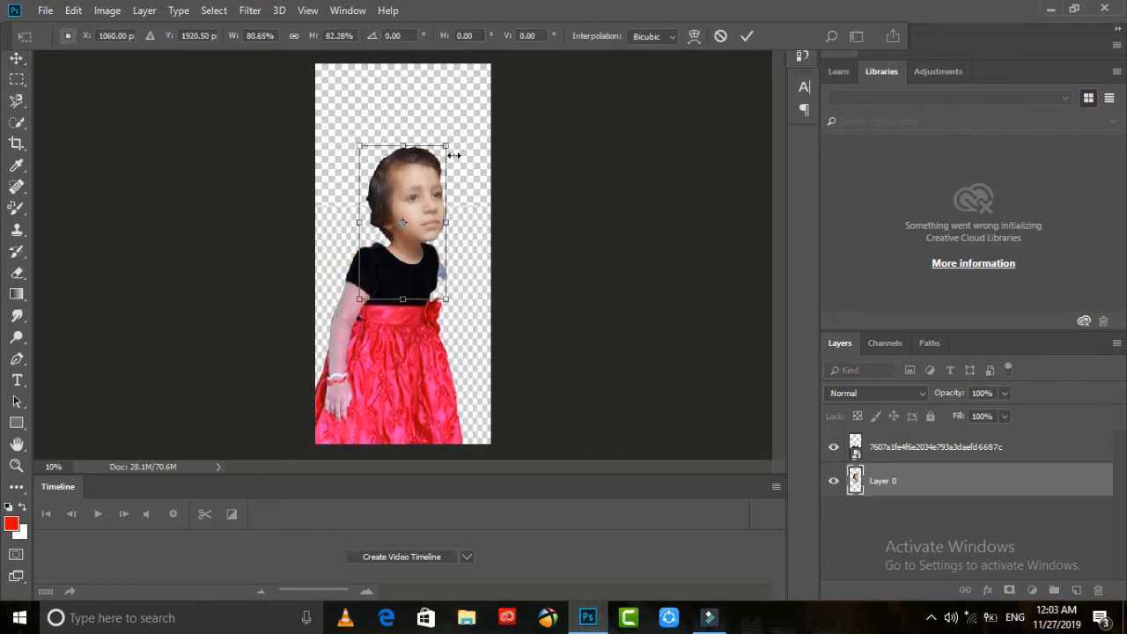
pyautogui.moveTo(443, 150); pyautogui.dragTo(408, 160)
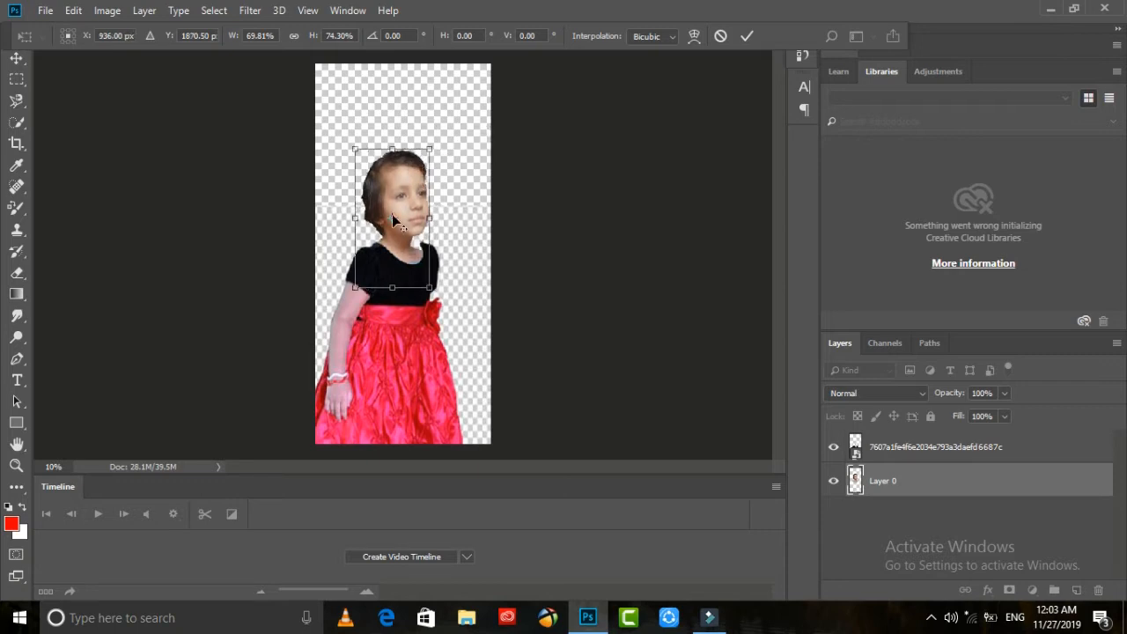
pyautogui.moveTo(429, 215); pyautogui.dragTo(432, 211)
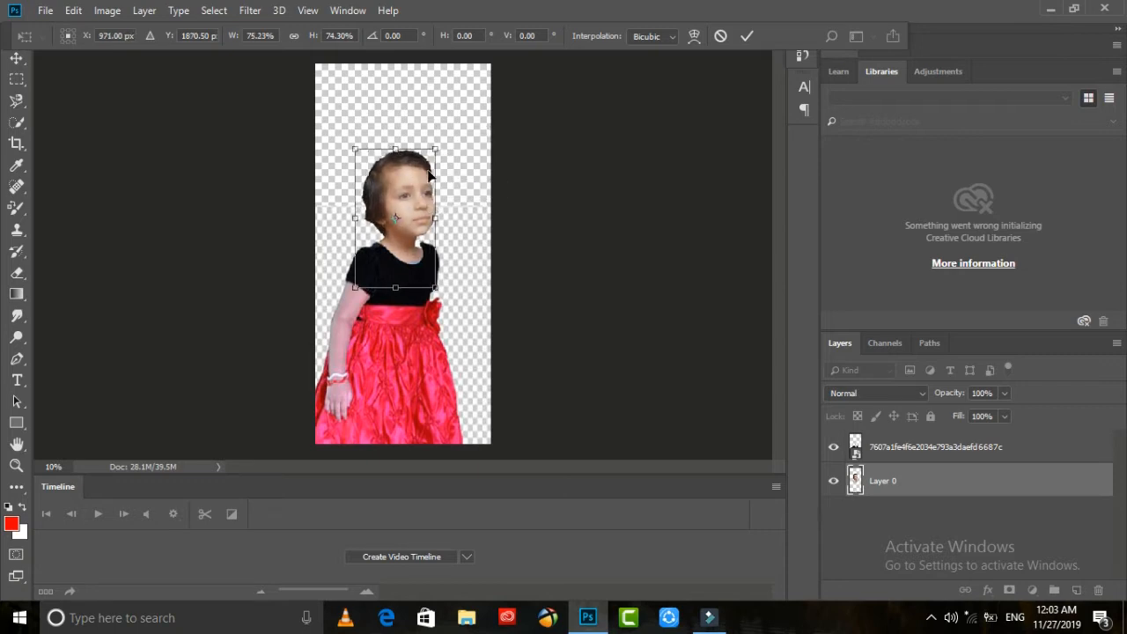
pyautogui.moveTo(433, 153); pyautogui.dragTo(439, 144)
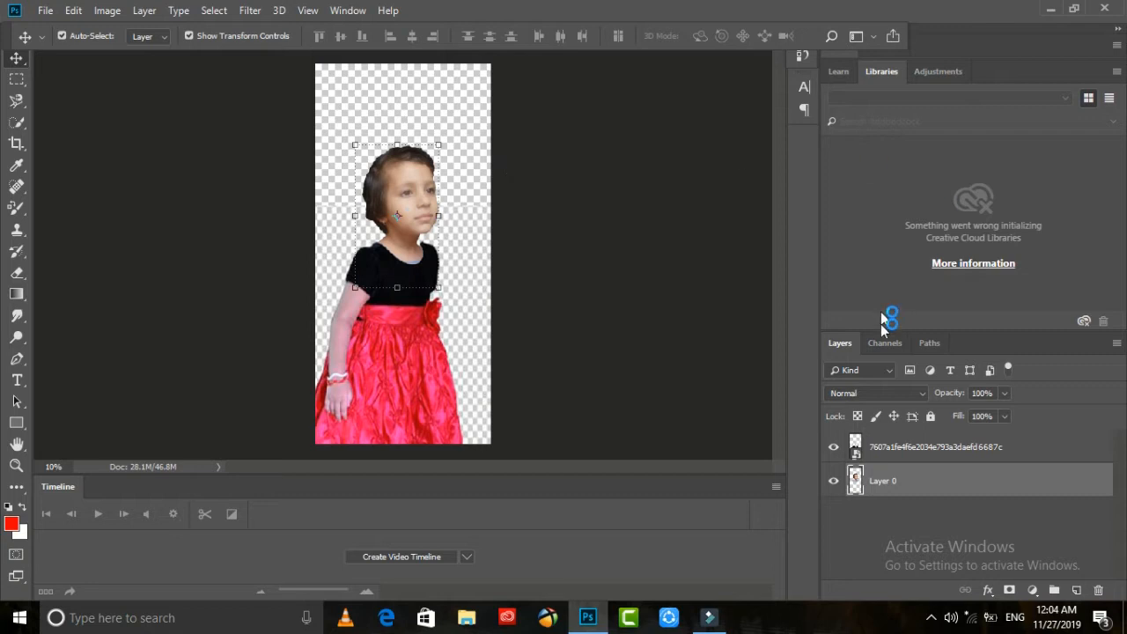
# Enlarge the dress to about 1219% wide and 1258% high
pyautogui.click(416, 371)
pyautogui.moveTo(504, 207); pyautogui.dragTo(550, 193)
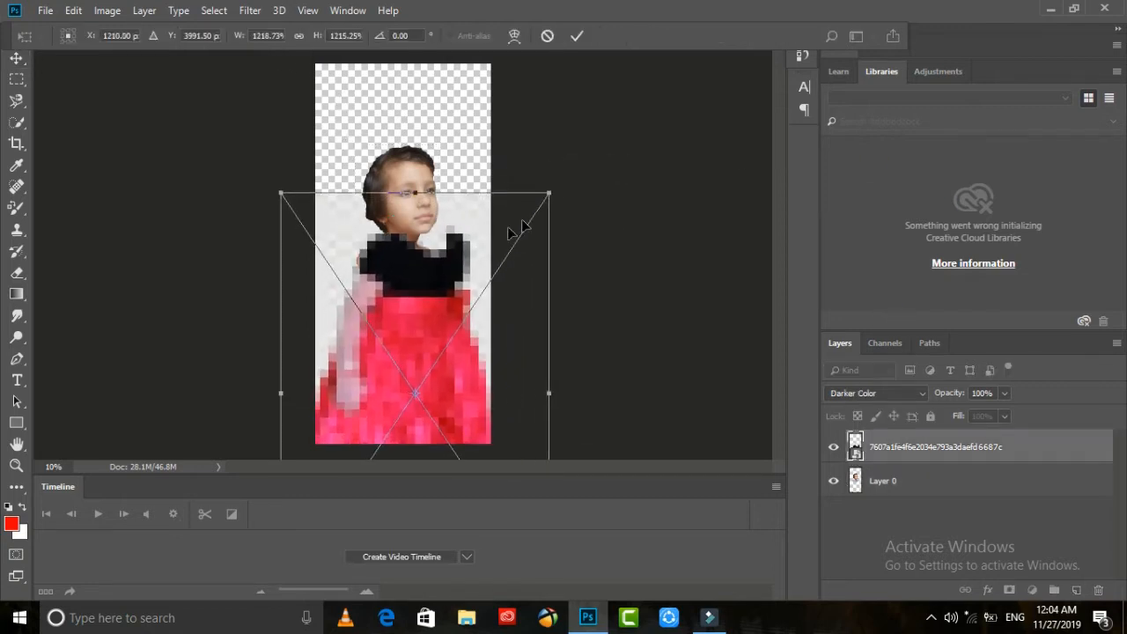
pyautogui.moveTo(401, 193); pyautogui.dragTo(400, 178)
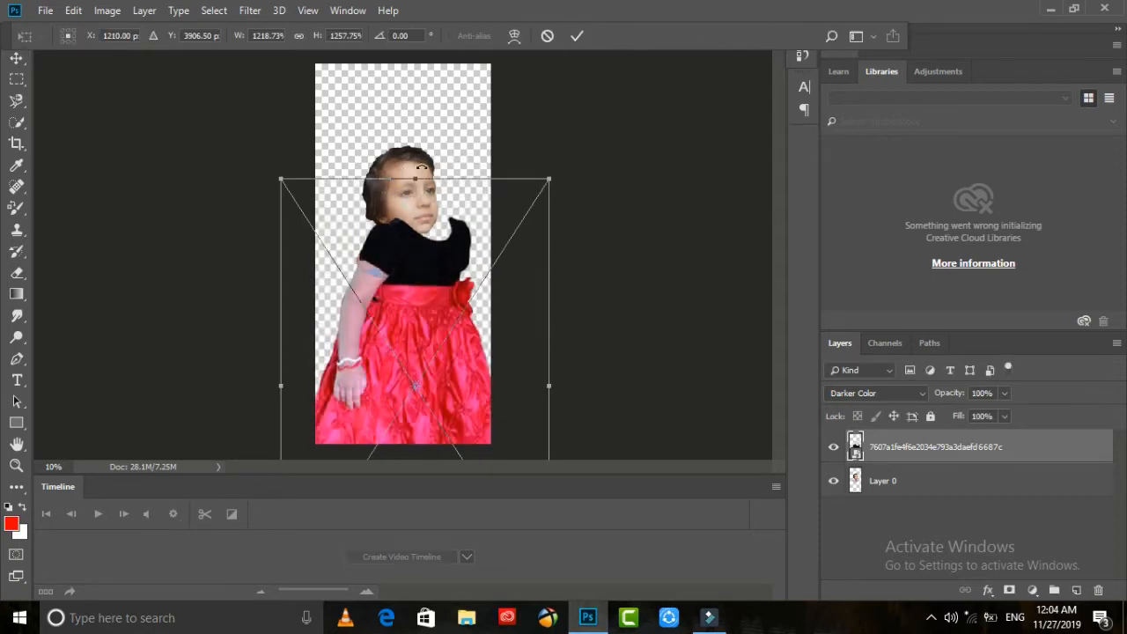
pyautogui.press('Return')
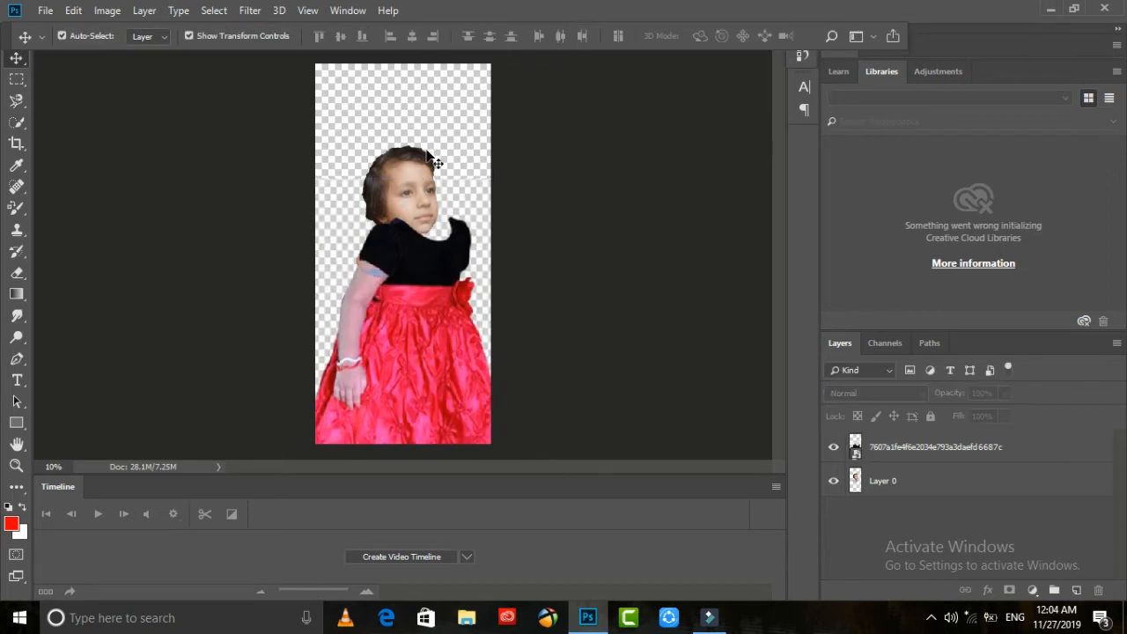
# Move the child's head up and right onto the enlarged dress's neckline and adjust its proportions with a transform
pyautogui.moveTo(422, 161); pyautogui.dragTo(456, 128)
pyautogui.click(435, 163)
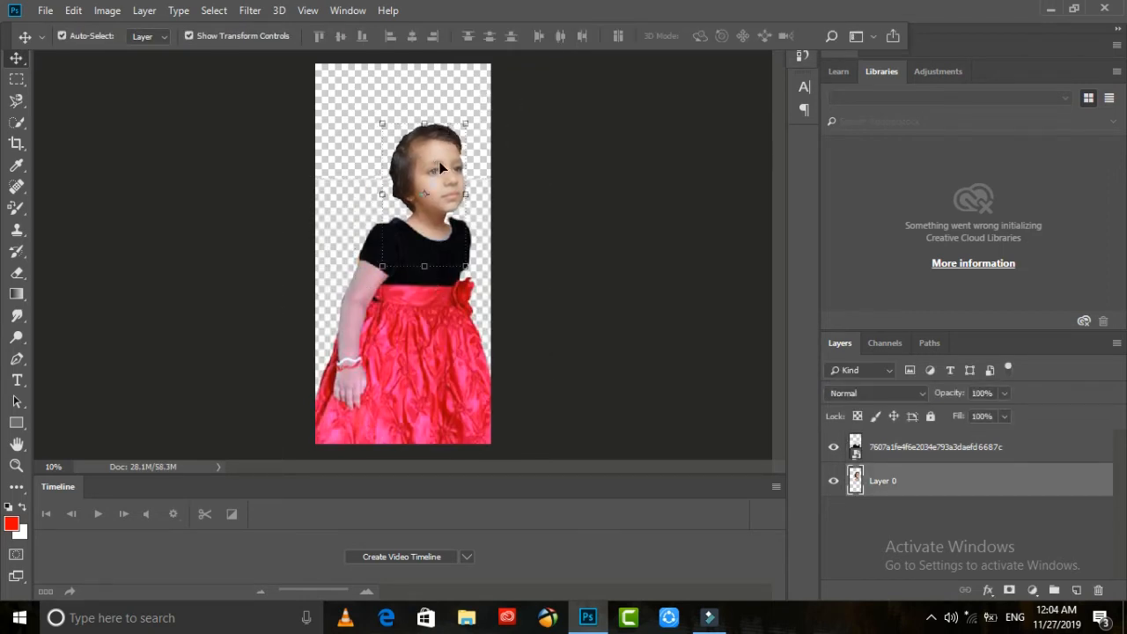
pyautogui.click(441, 166)
pyautogui.click(470, 122)
pyautogui.moveTo(470, 119)
pyautogui.mouseDown()
pyautogui.moveTo(470, 104)
pyautogui.moveTo(456, 133)
pyautogui.mouseUp()
pyautogui.click(748, 38)
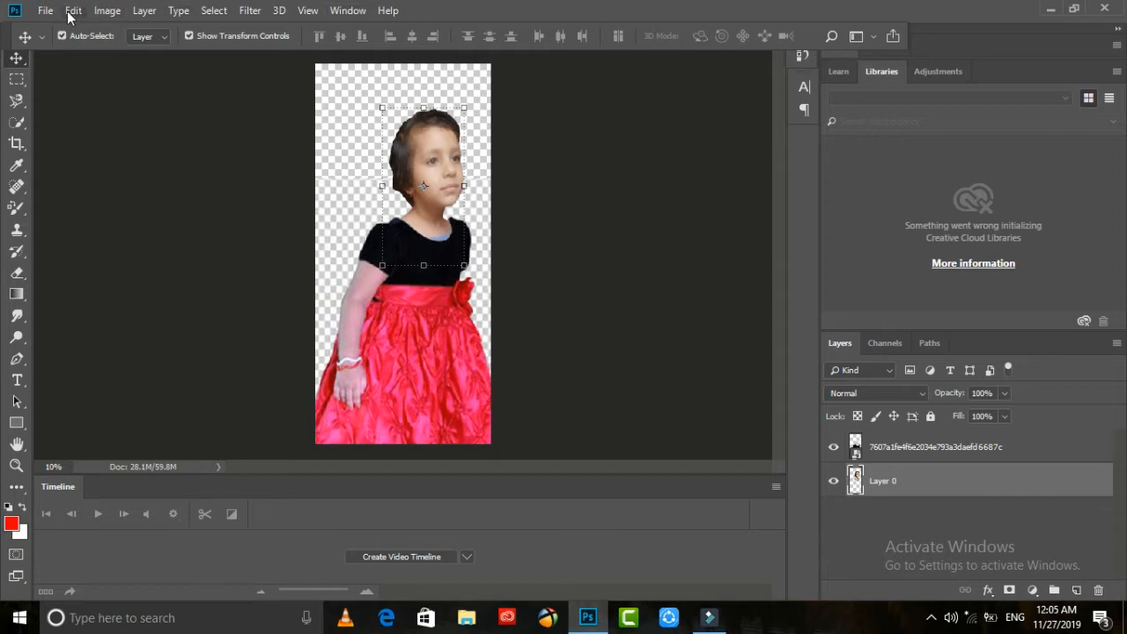
# Activate the Smudge tool for Layer 0 and set its brush size to 70 px
pyautogui.click(17, 315)
pyautogui.hotkey('alt', 'space')
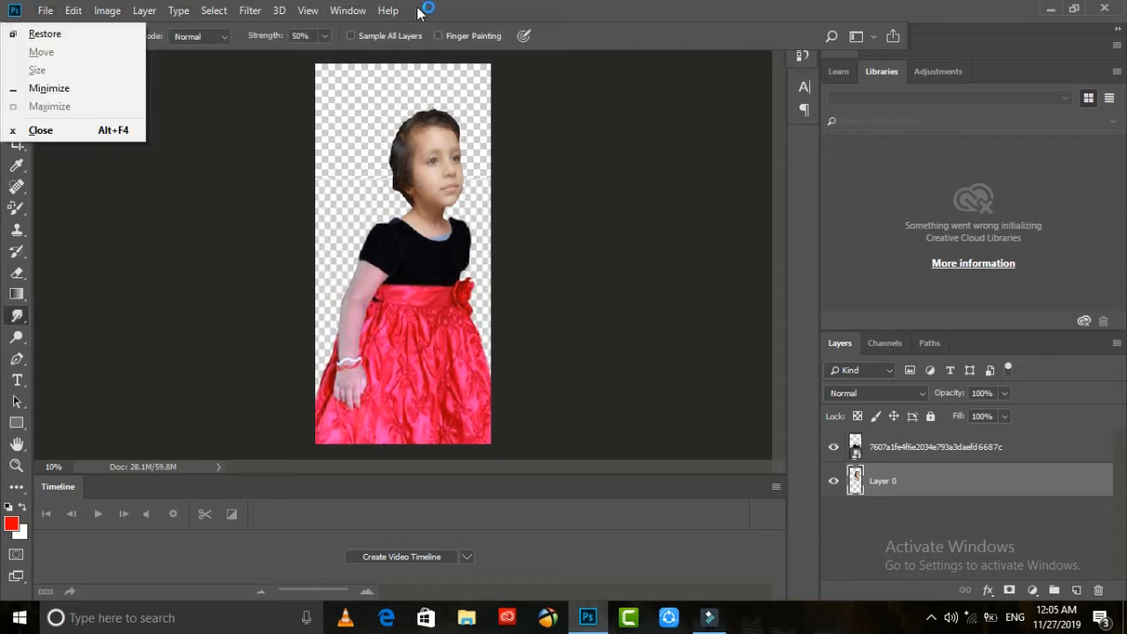
pyautogui.click(439, 31)
pyautogui.scroll(8, 454, 157)
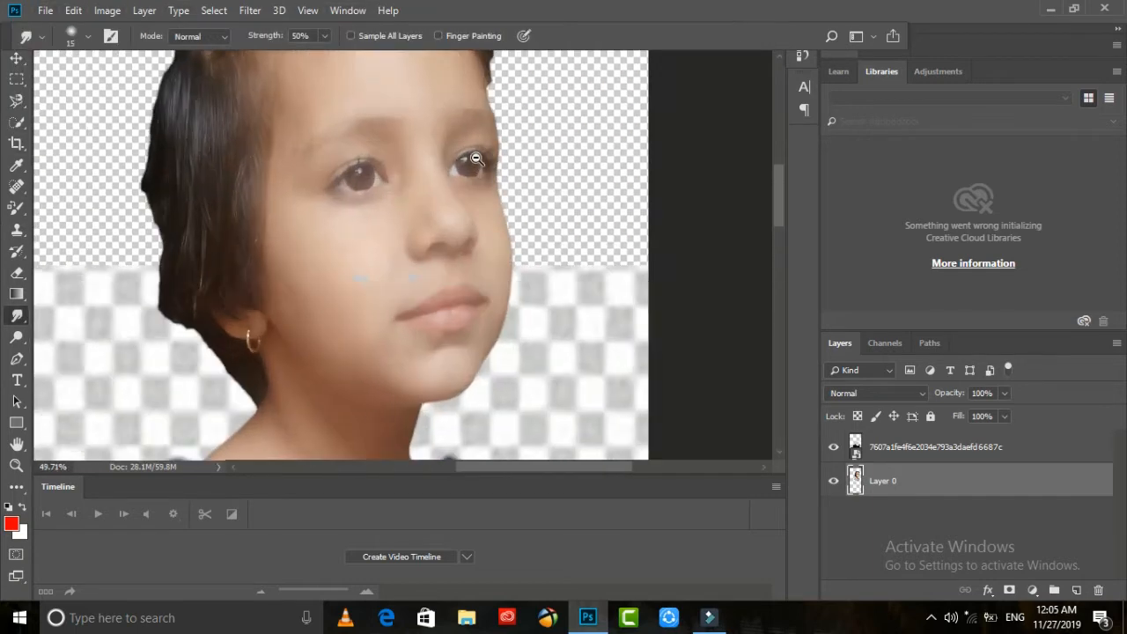
pyautogui.scroll(2, 467, 167)
pyautogui.rightClick(422, 212)
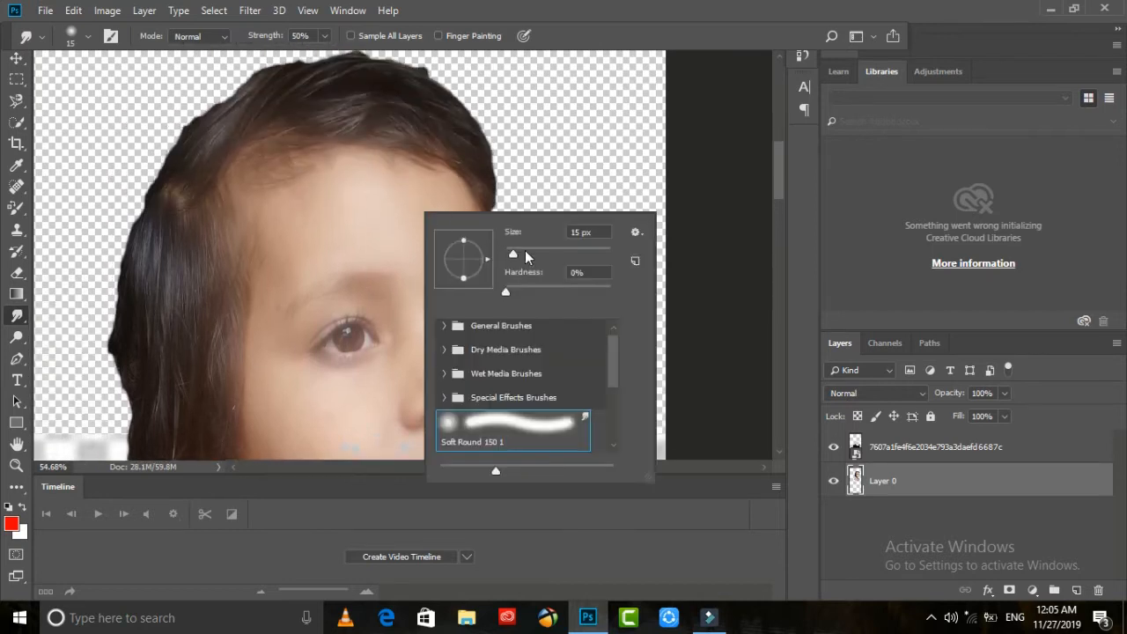
pyautogui.click(392, 195)
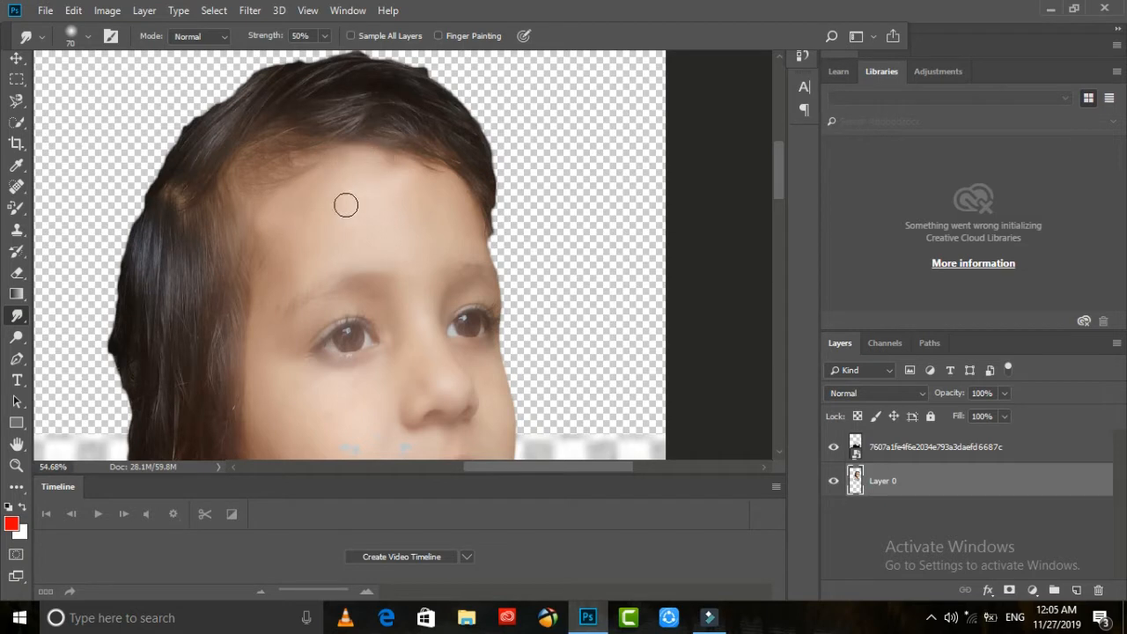
pyautogui.scroll(2, 484, 126)
pyautogui.scroll(-3, 437, 243)
pyautogui.scroll(-10, 437, 243)
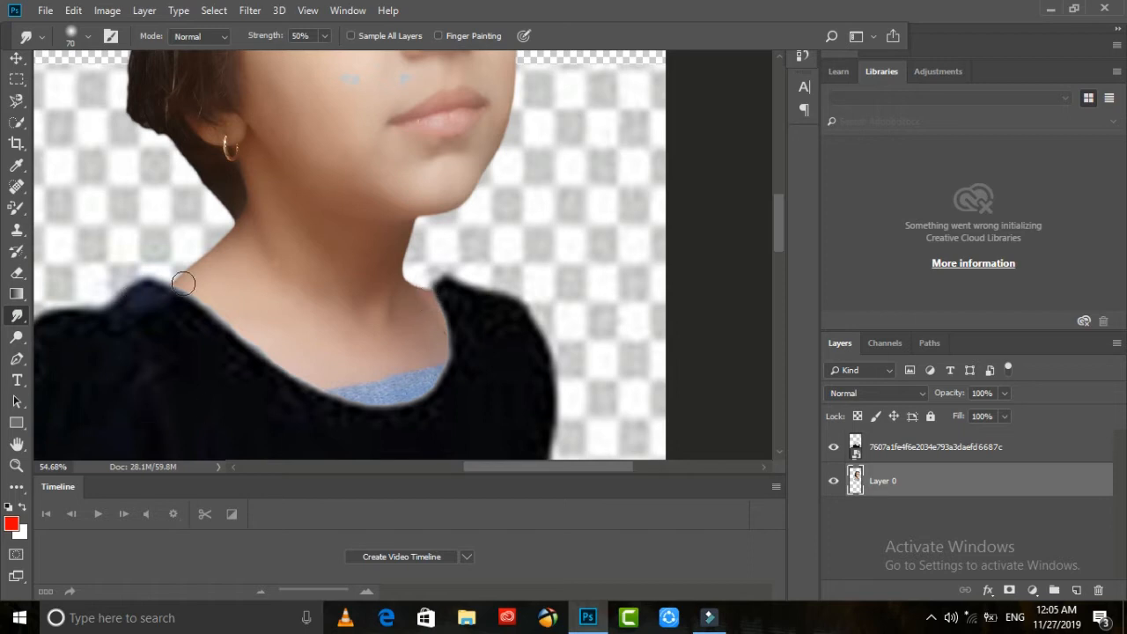
pyautogui.scroll(2, 223, 315)
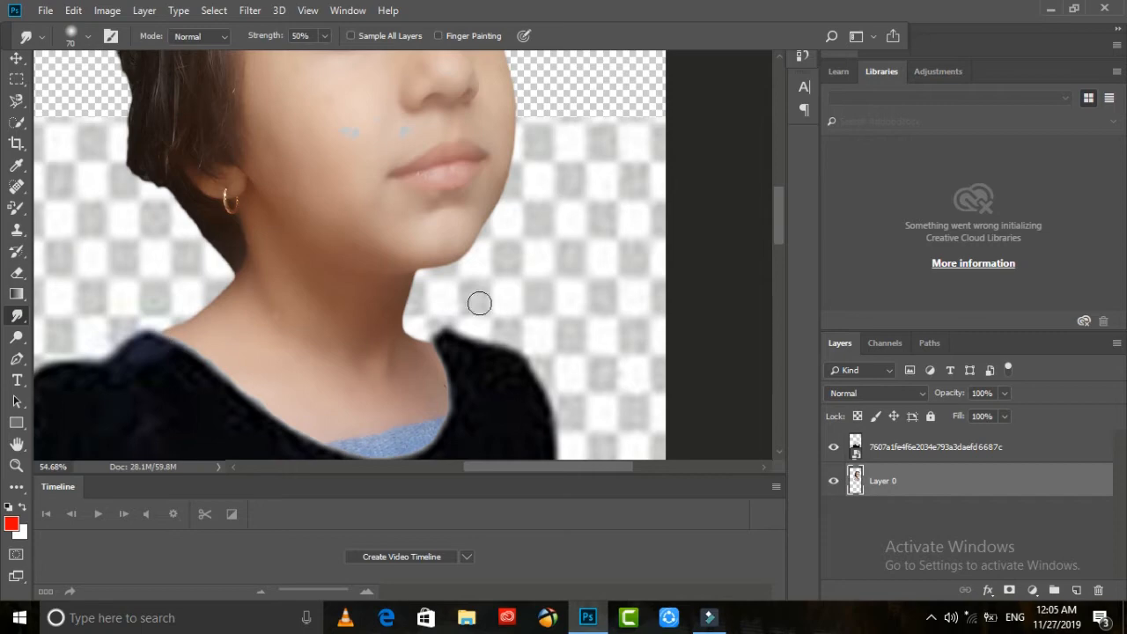
pyautogui.scroll(4, 435, 340)
pyautogui.scroll(-8, 436, 264)
pyautogui.scroll(2, 437, 188)
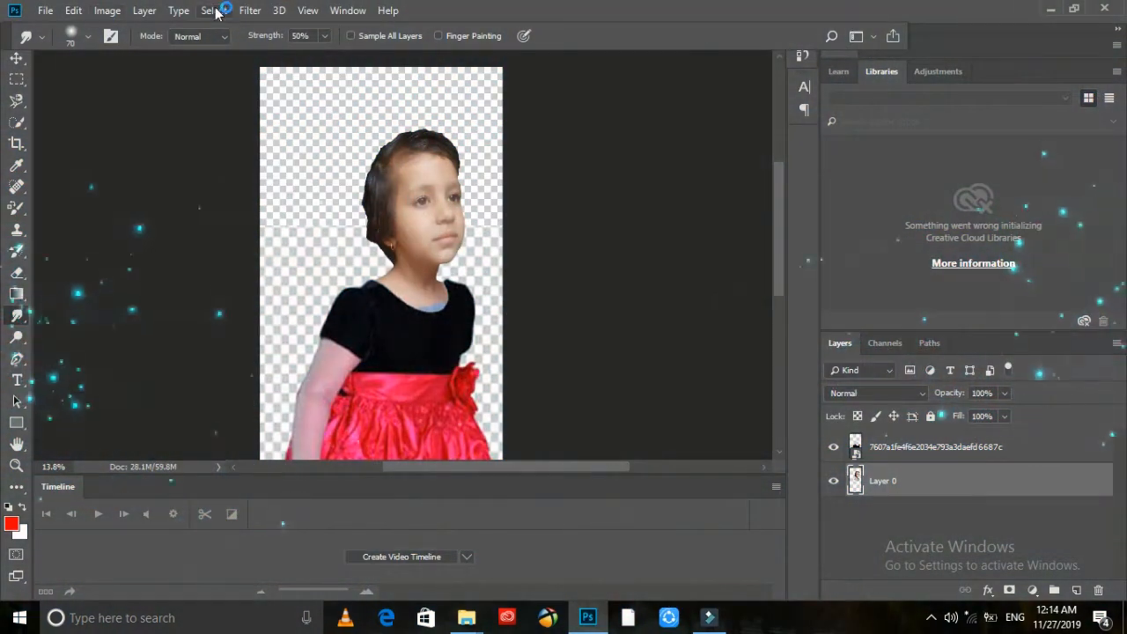
# Start Liquify on Layer 0 and push the child's hair outline outward at the back of the crown and smooth it near the nape
pyautogui.click(250, 10)
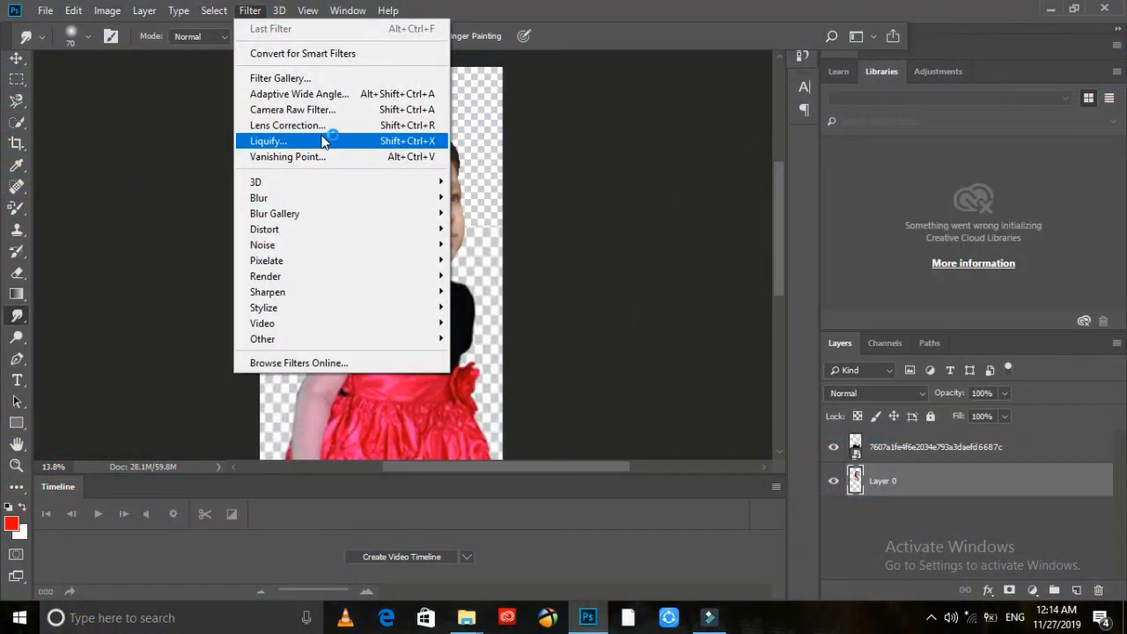
pyautogui.click(352, 141)
pyautogui.click(699, 277)
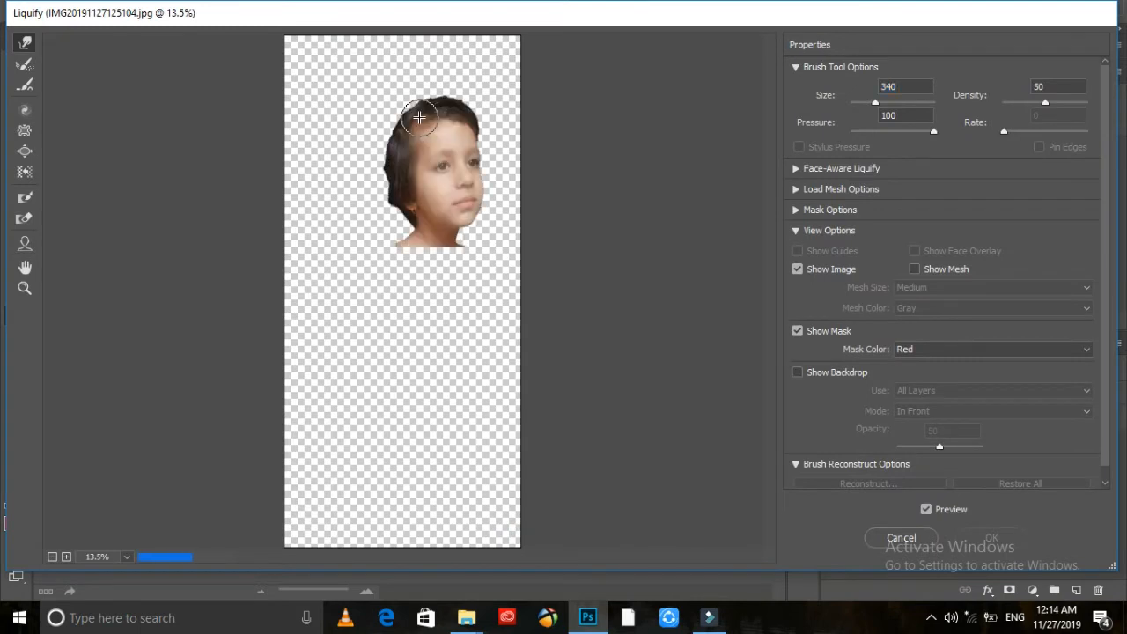
pyautogui.scroll(8, 417, 117)
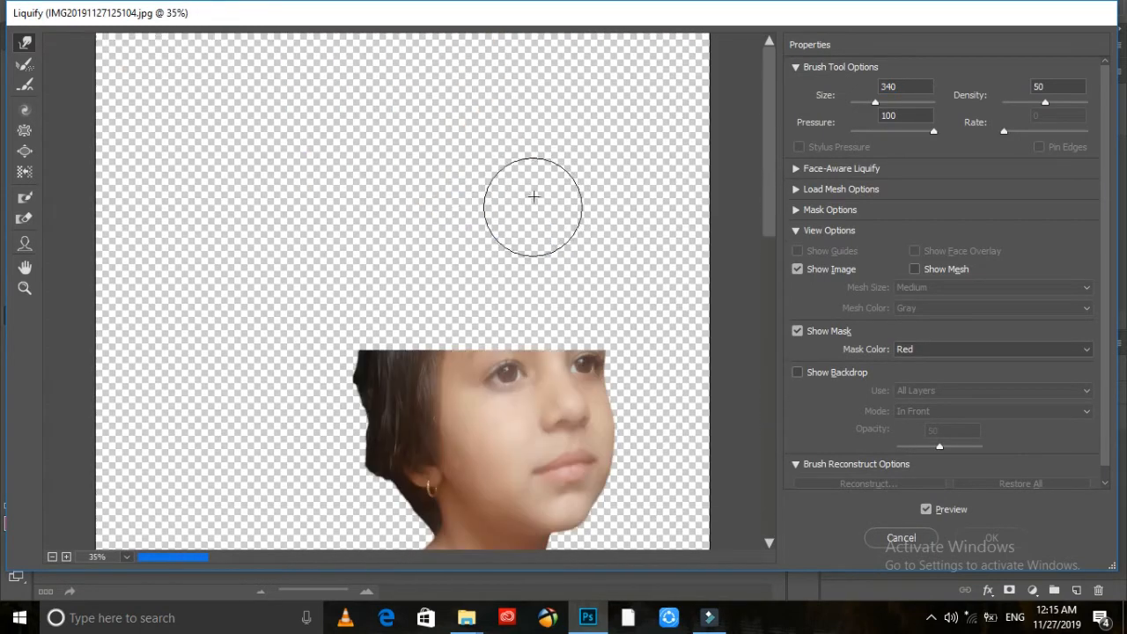
pyautogui.moveTo(587, 217)
pyautogui.mouseDown()
pyautogui.moveTo(543, 202)
pyautogui.moveTo(537, 189)
pyautogui.moveTo(490, 199)
pyautogui.mouseUp()
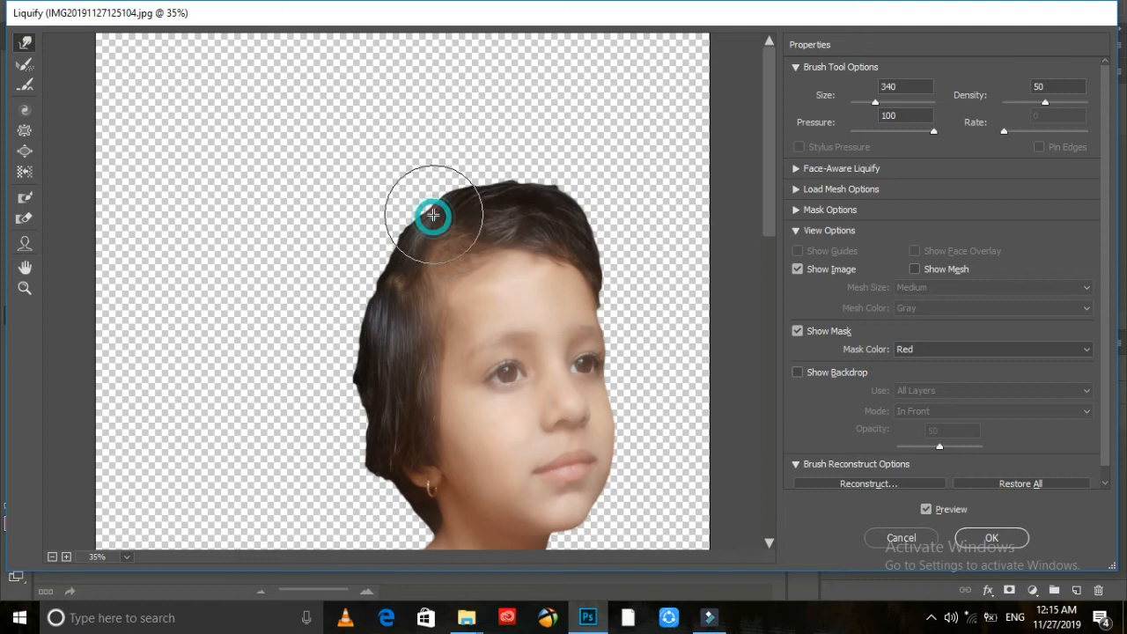
pyautogui.moveTo(434, 226)
pyautogui.mouseDown()
pyautogui.moveTo(470, 212)
pyautogui.moveTo(475, 193)
pyautogui.mouseUp()
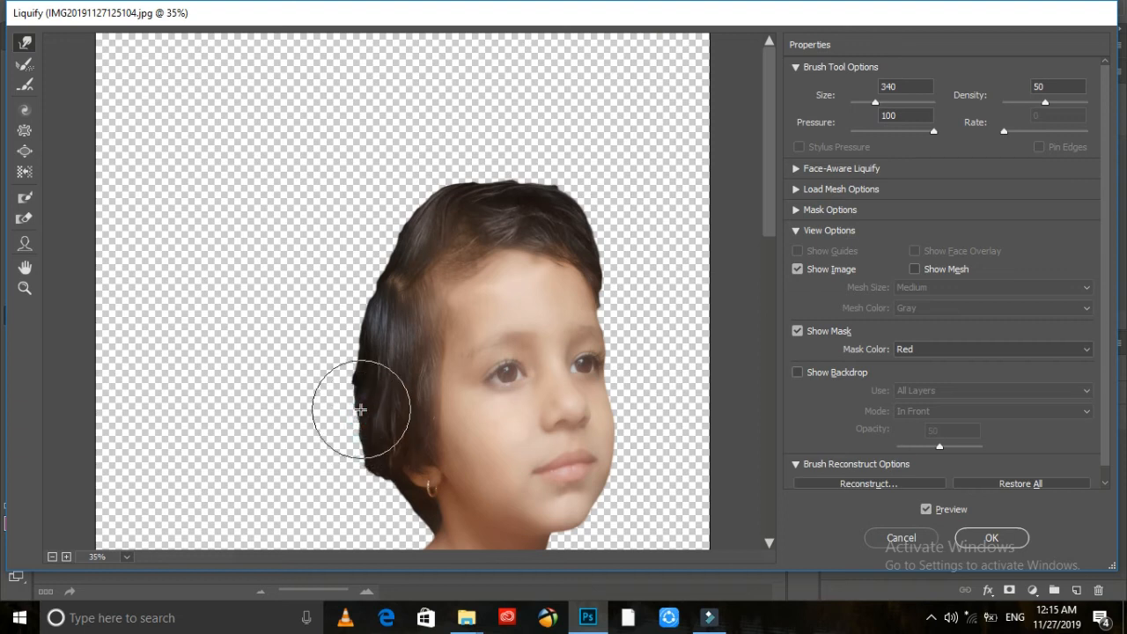
pyautogui.scroll(-5, 361, 408)
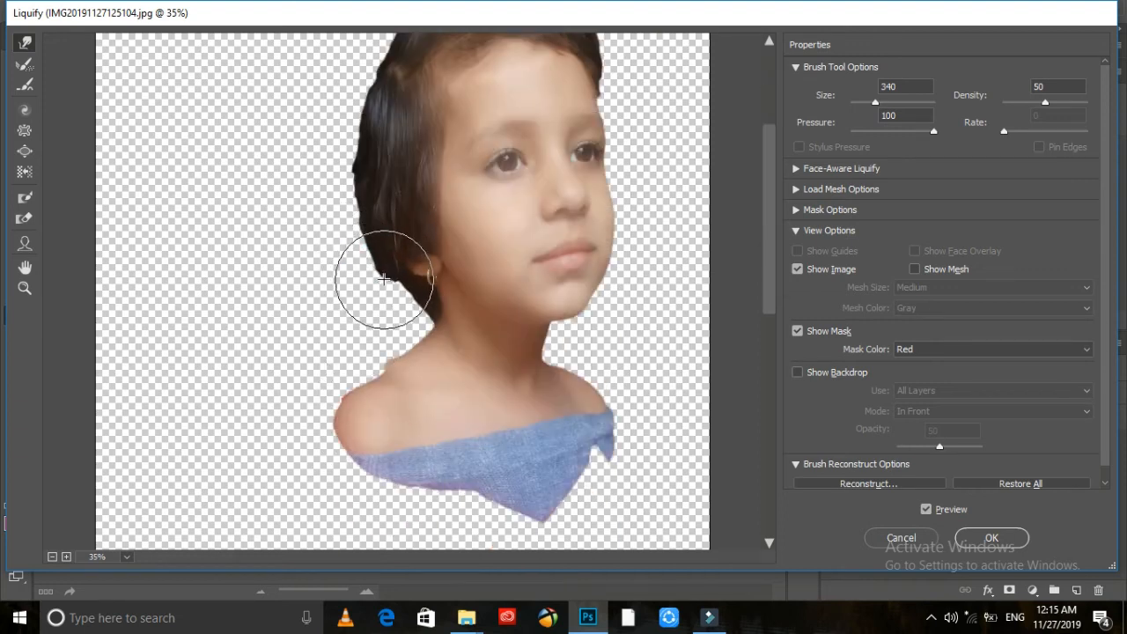
pyautogui.scroll(5, 336, 198)
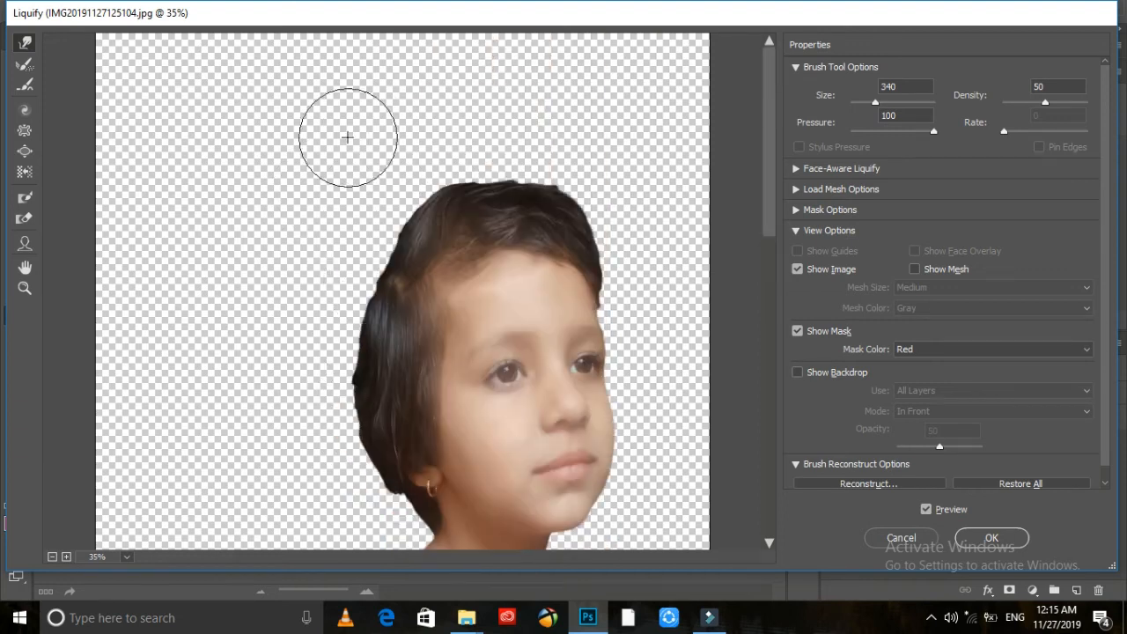
# Raise and widen the hair over the top and back of the head with Forward Warp strokes and apply the Liquify filter
pyautogui.moveTo(532, 194)
pyautogui.mouseDown()
pyautogui.moveTo(510, 182)
pyautogui.moveTo(519, 186)
pyautogui.mouseUp()
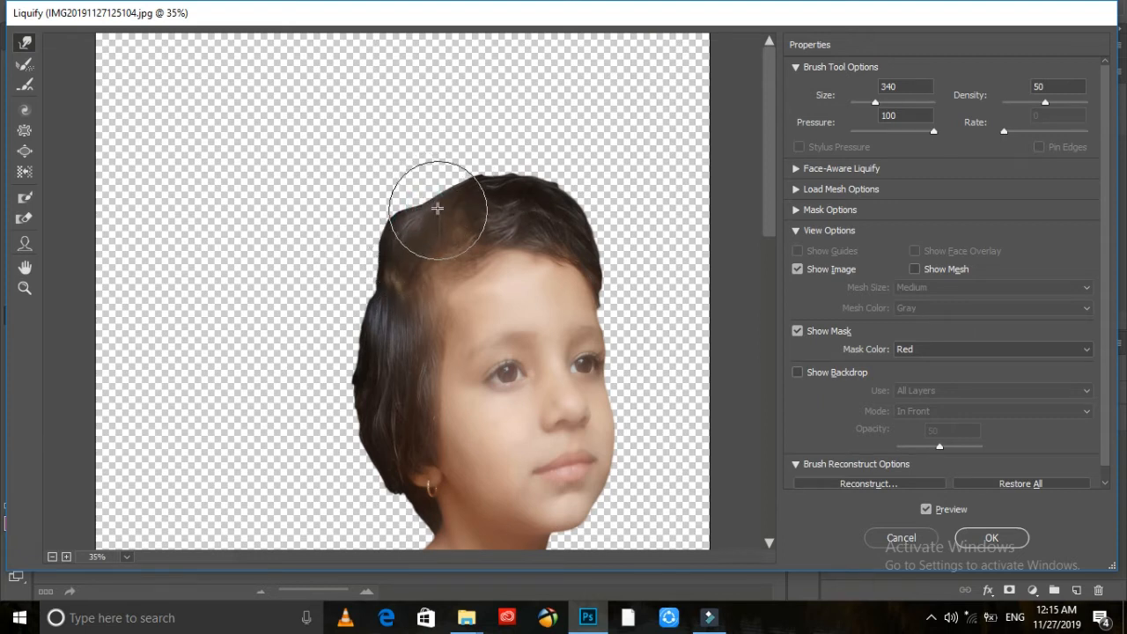
pyautogui.moveTo(479, 181)
pyautogui.mouseDown()
pyautogui.moveTo(515, 182)
pyautogui.moveTo(506, 146)
pyautogui.moveTo(507, 198)
pyautogui.mouseUp()
pyautogui.moveTo(439, 289)
pyautogui.mouseDown()
pyautogui.moveTo(372, 311)
pyautogui.moveTo(361, 356)
pyautogui.mouseUp()
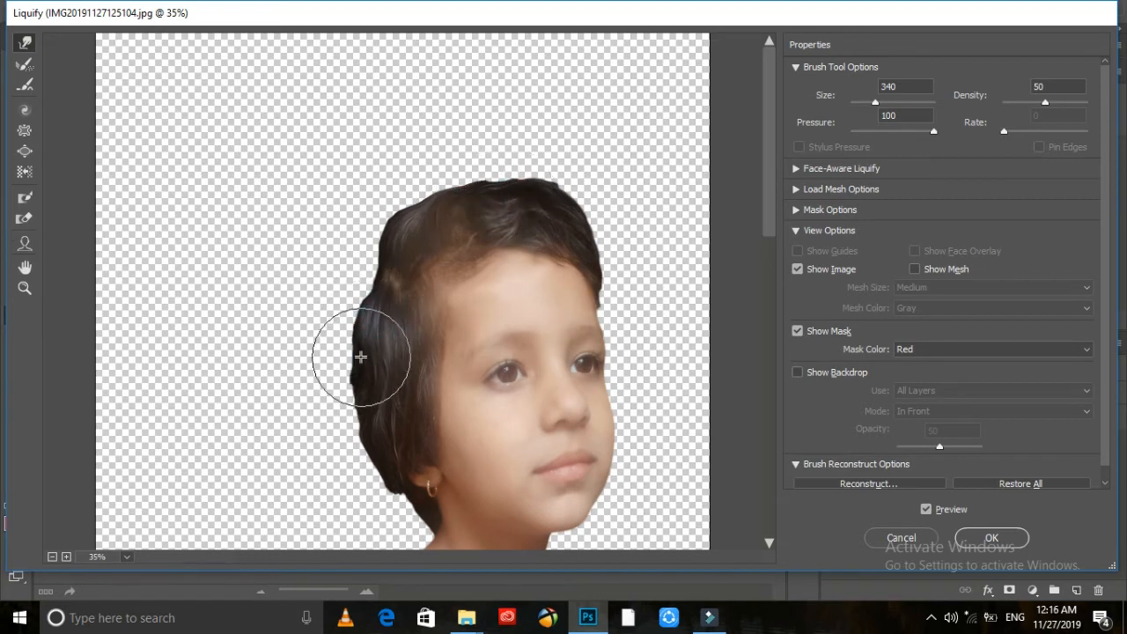
pyautogui.moveTo(390, 254)
pyautogui.mouseDown()
pyautogui.moveTo(368, 270)
pyautogui.moveTo(418, 211)
pyautogui.mouseUp()
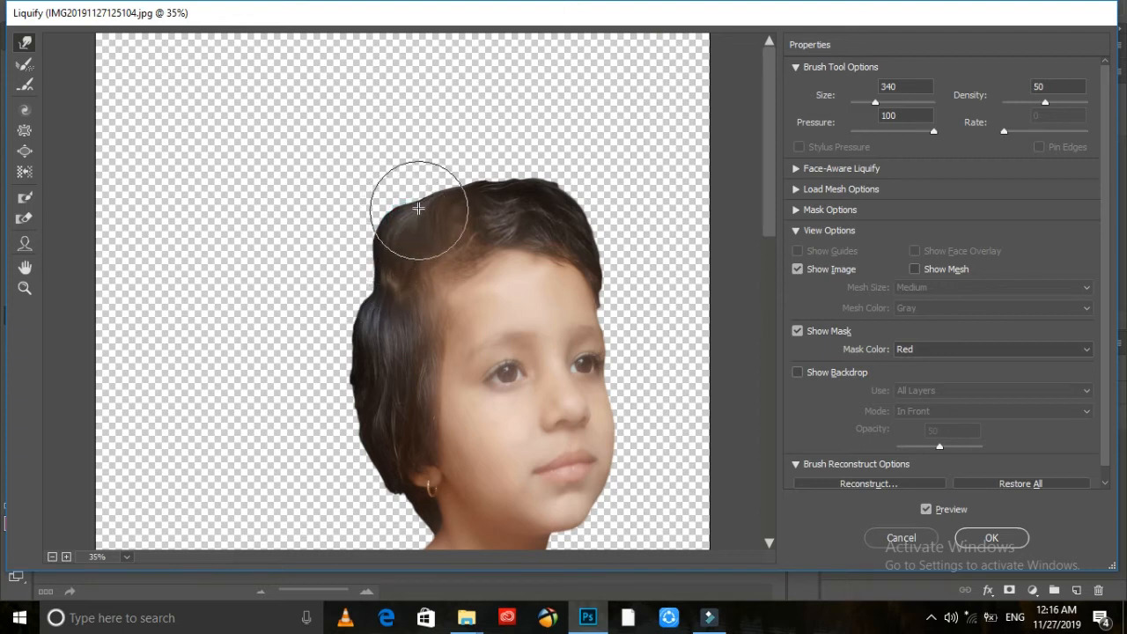
pyautogui.scroll(-2, 491, 192)
pyautogui.scroll(2, 490, 192)
pyautogui.moveTo(462, 200); pyautogui.dragTo(513, 191)
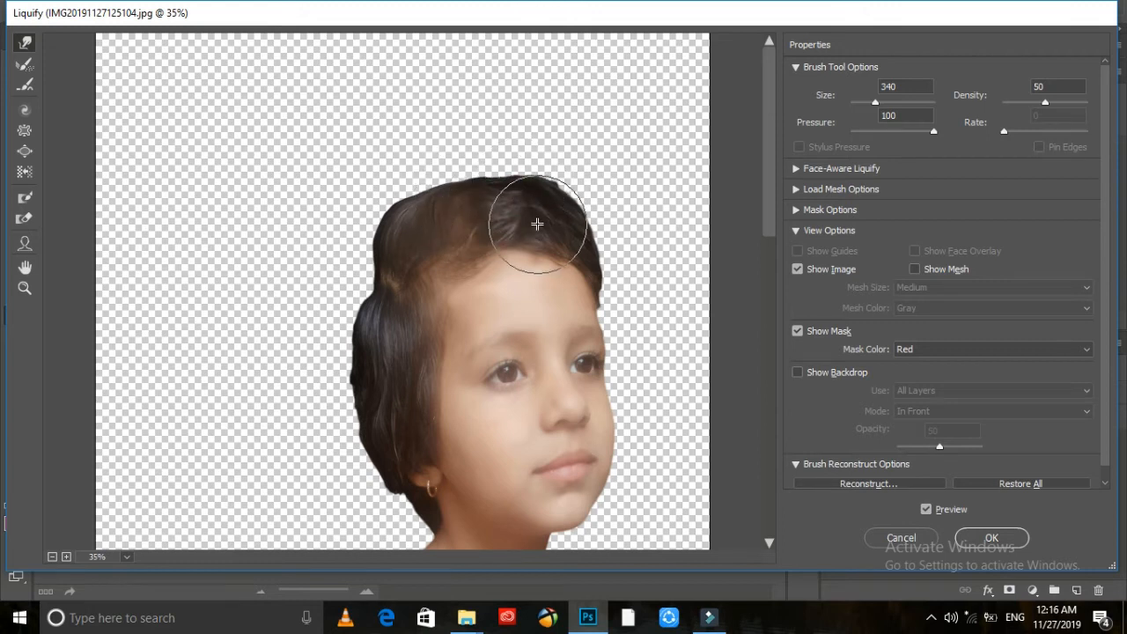
pyautogui.scroll(-2, 537, 223)
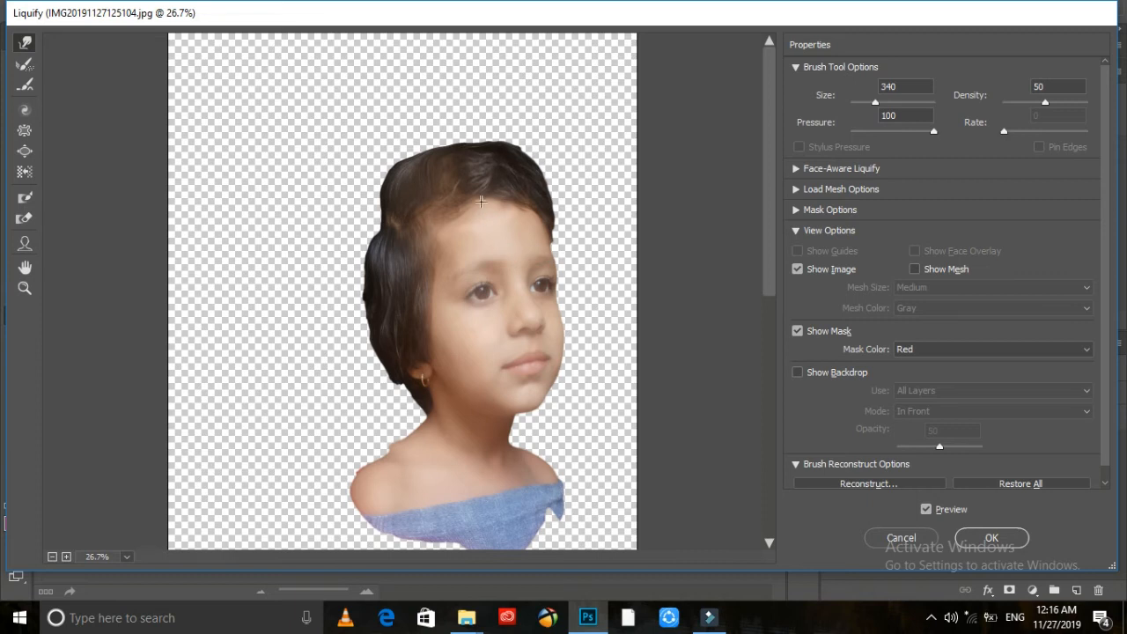
pyautogui.moveTo(490, 197); pyautogui.dragTo(503, 187)
pyautogui.hotkey('alt', 'space')
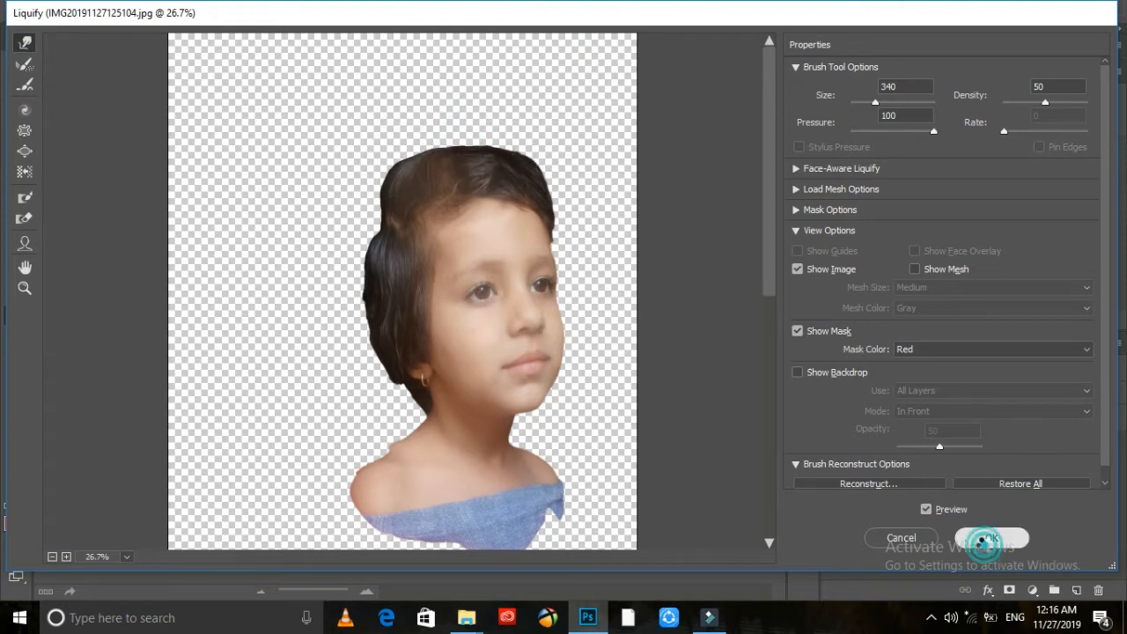
pyautogui.click(987, 537)
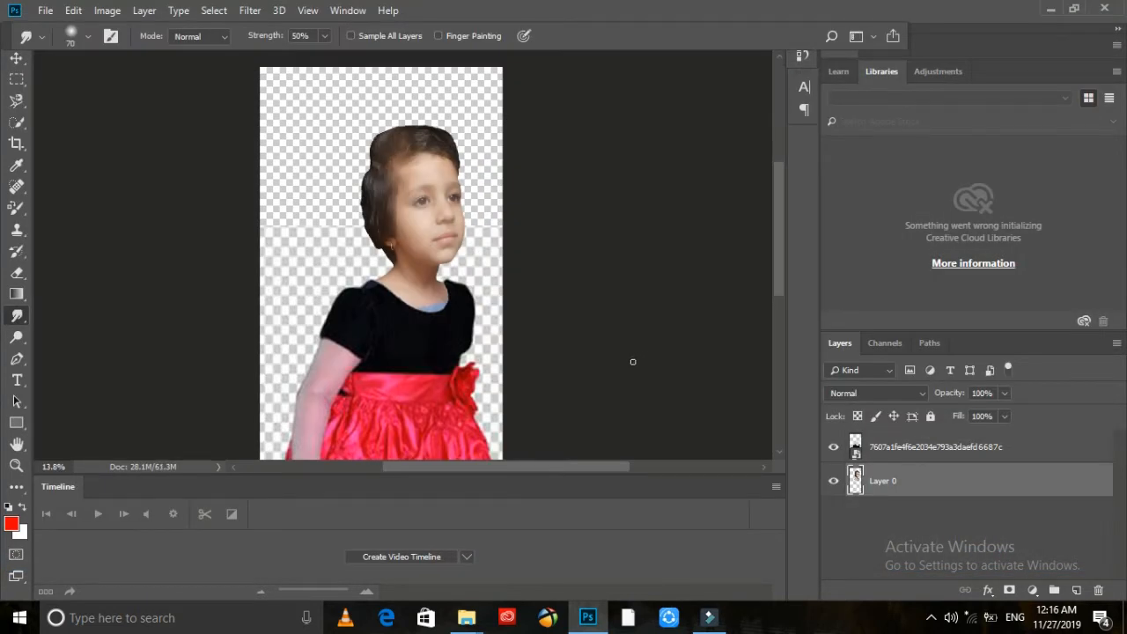
# Reduce the Smudge brush size to 14 px and smudge the hair's outer edge beside and above the ear
pyautogui.press('Escape')
pyautogui.scroll(8, 388, 256)
pyautogui.rightClick(429, 301)
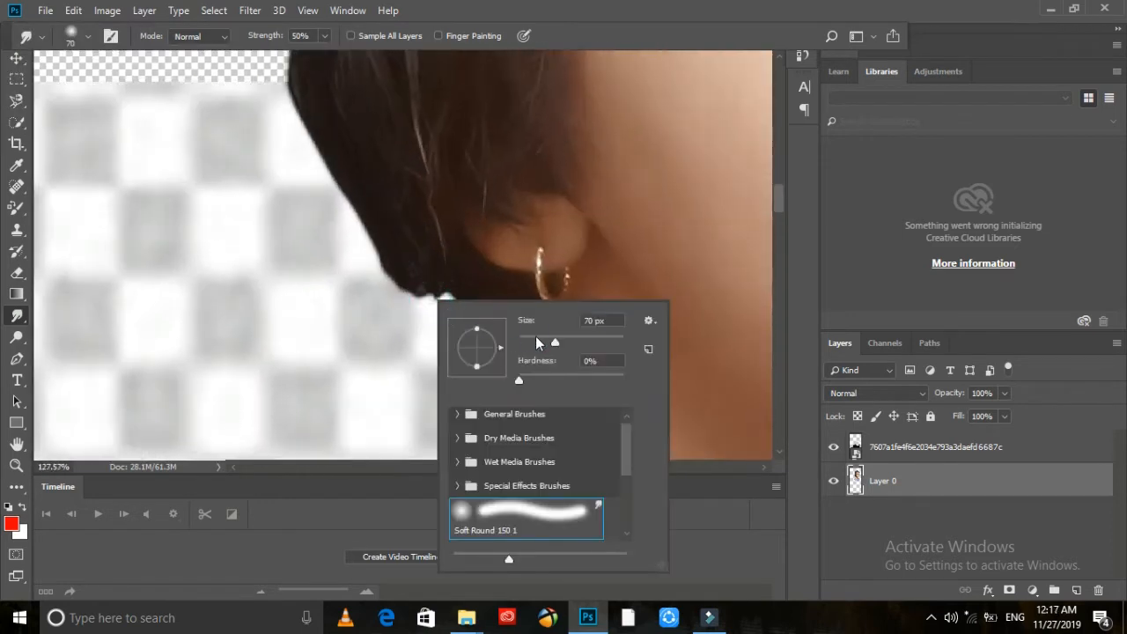
pyautogui.click(420, 286)
pyautogui.moveTo(396, 285)
pyautogui.mouseDown()
pyautogui.moveTo(419, 318)
pyautogui.moveTo(517, 354)
pyautogui.moveTo(420, 314)
pyautogui.moveTo(443, 337)
pyautogui.moveTo(458, 312)
pyautogui.moveTo(462, 337)
pyautogui.moveTo(441, 281)
pyautogui.moveTo(496, 390)
pyautogui.mouseUp()
pyautogui.rightClick(420, 310)
pyautogui.click(518, 351)
pyautogui.scroll(5, 387, 144)
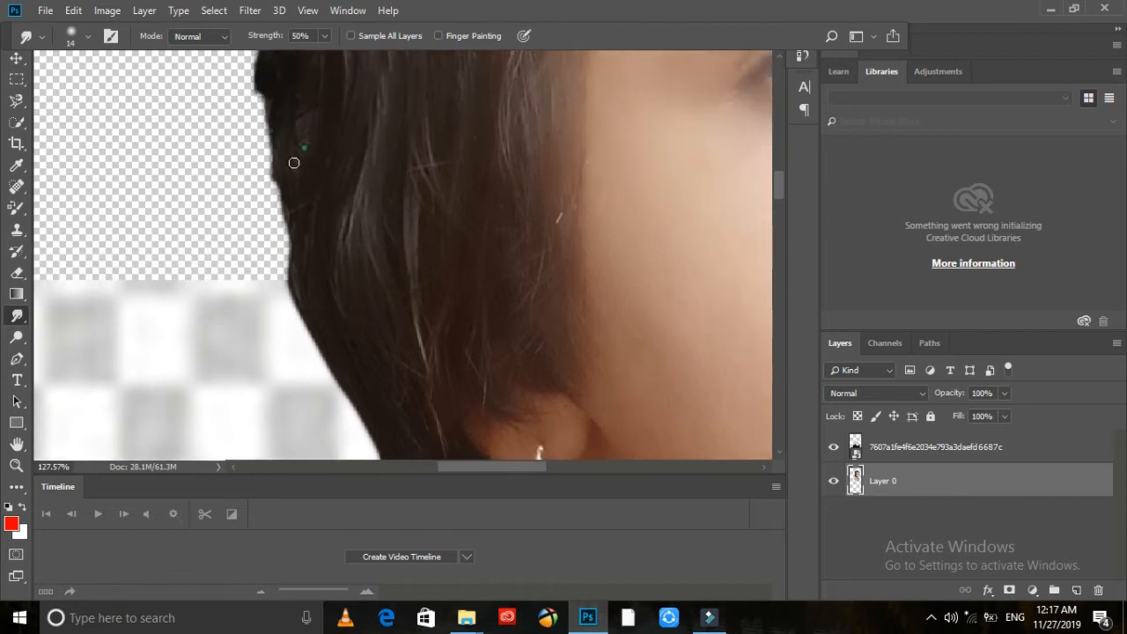
pyautogui.moveTo(290, 178); pyautogui.dragTo(301, 268)
pyautogui.moveTo(303, 195); pyautogui.dragTo(287, 273)
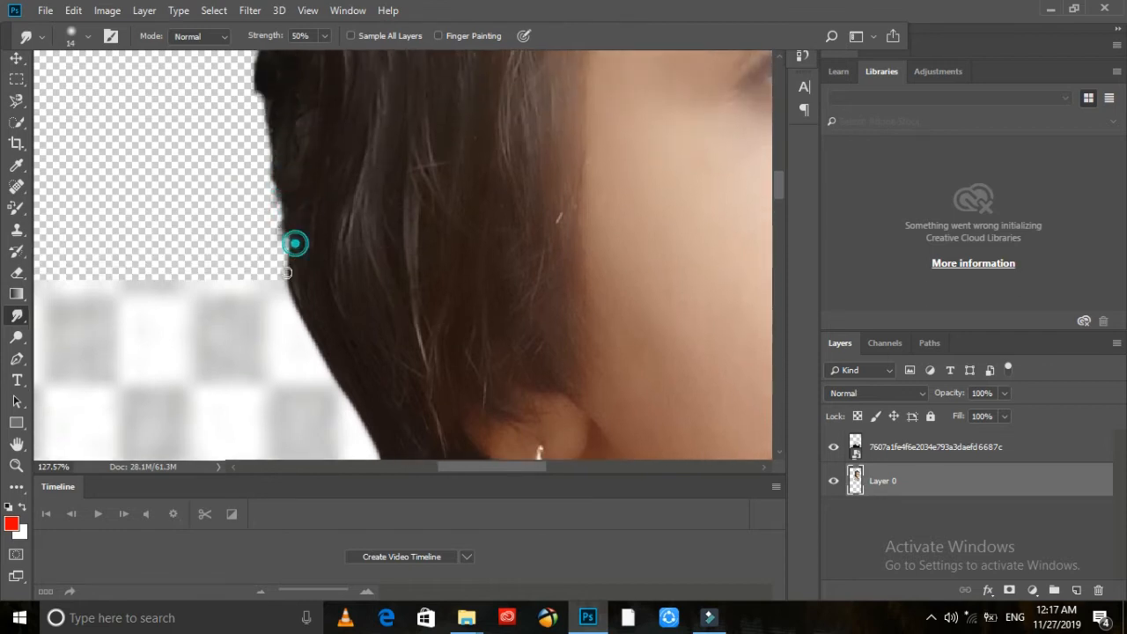
pyautogui.scroll(1, 282, 202)
pyautogui.moveTo(280, 151); pyautogui.dragTo(252, 170)
pyautogui.scroll(5, 294, 76)
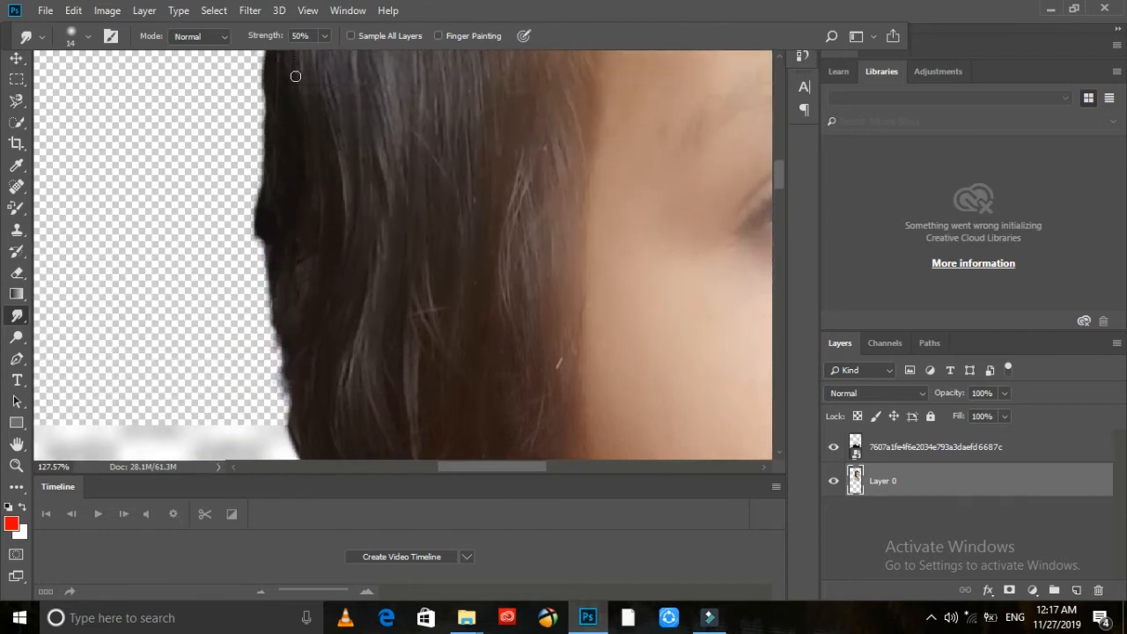
# Smudge the hair's outer edge at the indentation behind the crown to soften the cutout outline
pyautogui.scroll(5, 370, 132)
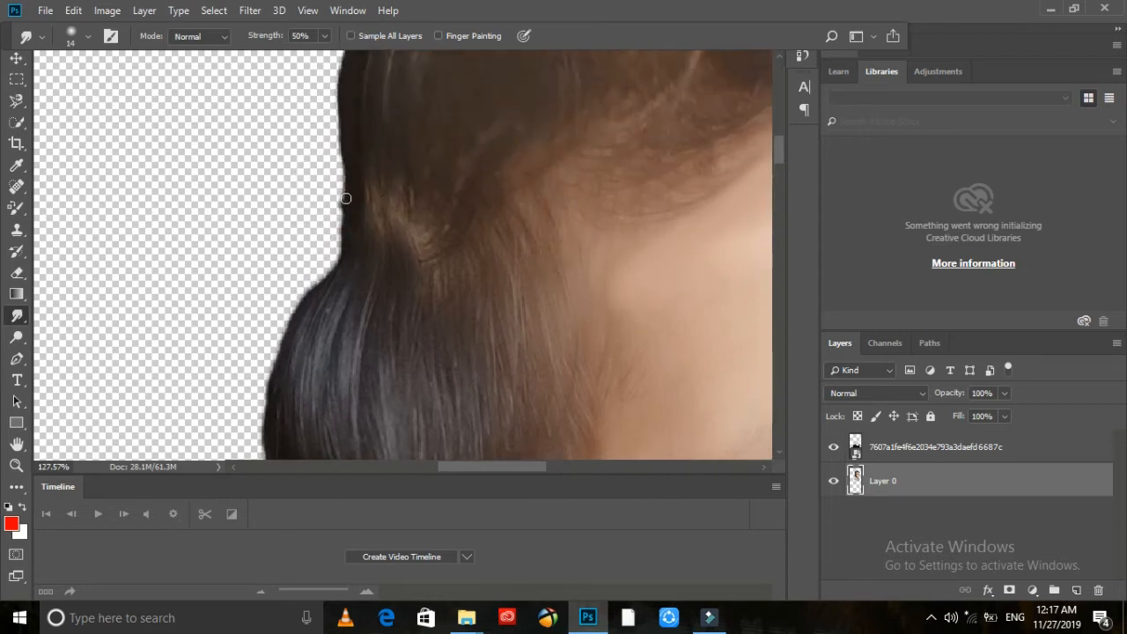
pyautogui.rightClick(345, 198)
pyautogui.scroll(-2, 454, 371)
pyautogui.doubleClick(459, 423)
pyautogui.moveTo(365, 262)
pyautogui.mouseDown()
pyautogui.moveTo(334, 217)
pyautogui.moveTo(342, 182)
pyautogui.moveTo(359, 201)
pyautogui.moveTo(331, 151)
pyautogui.mouseUp()
pyautogui.moveTo(364, 170); pyautogui.dragTo(343, 133)
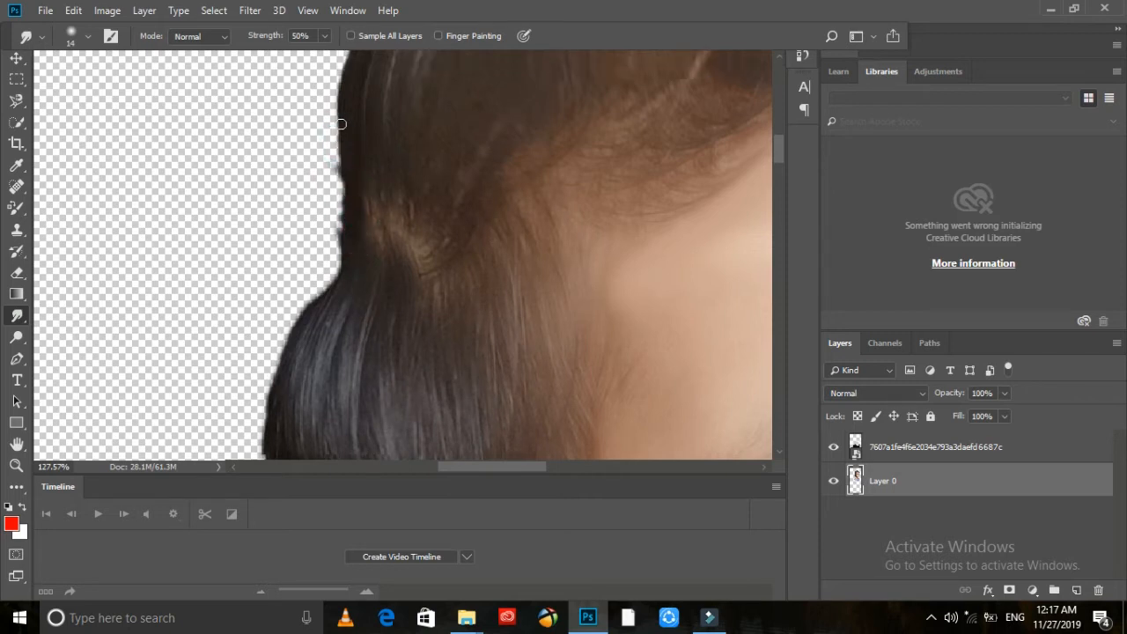
pyautogui.scroll(5, 342, 133)
pyautogui.scroll(-5, 343, 133)
pyautogui.hotkey('ctrl', '0')
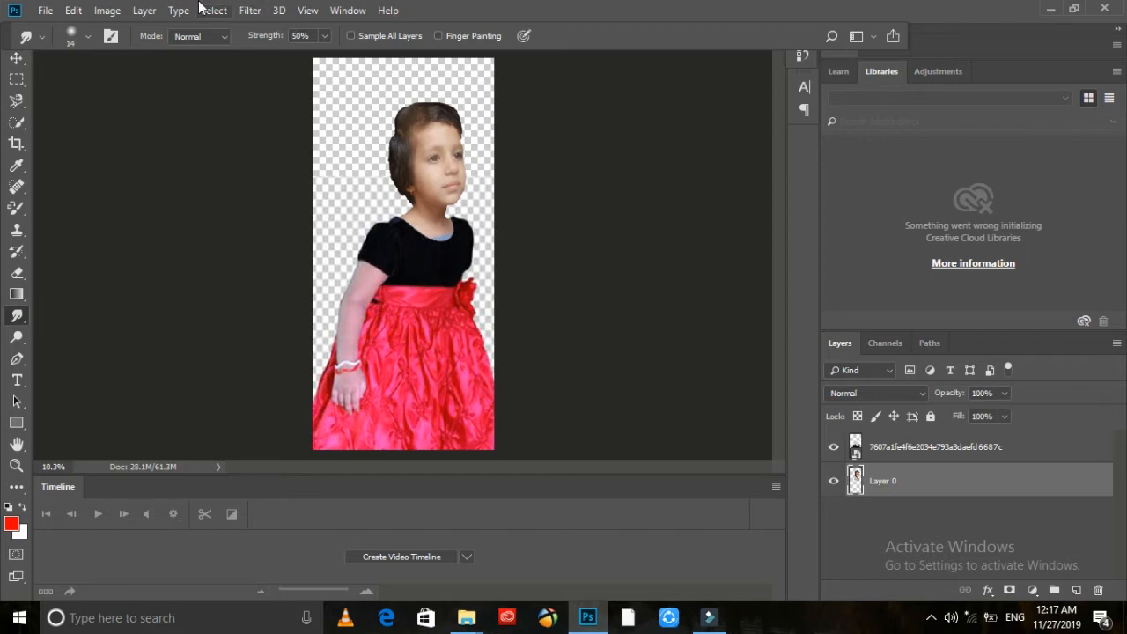
# Apply Camera Raw Filter adjustments to the child's portrait on Layer 0
pyautogui.click(250, 10)
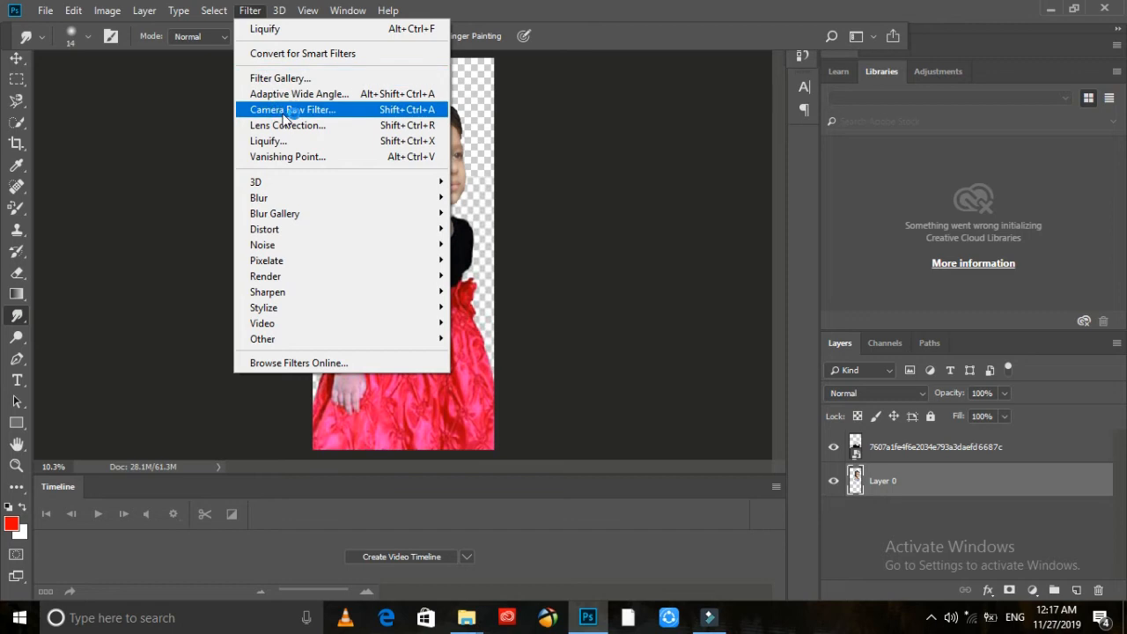
pyautogui.click(289, 109)
pyautogui.moveTo(970, 356); pyautogui.dragTo(921, 410)
pyautogui.moveTo(945, 507); pyautogui.dragTo(938, 536)
pyautogui.click(997, 571)
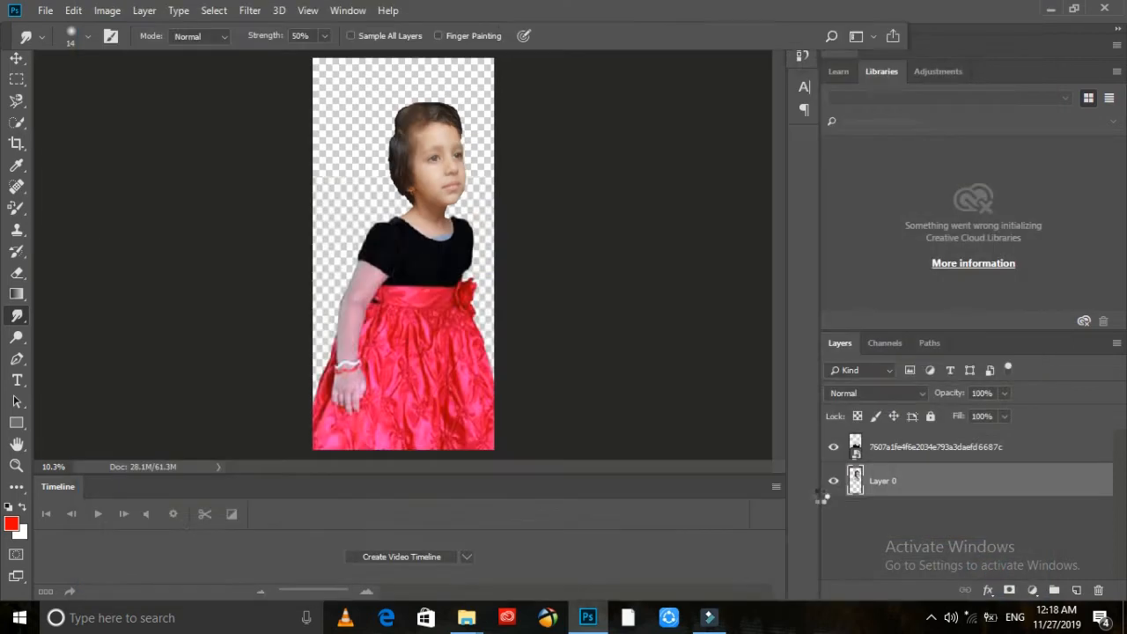
pyautogui.hotkey('alt', 'space')
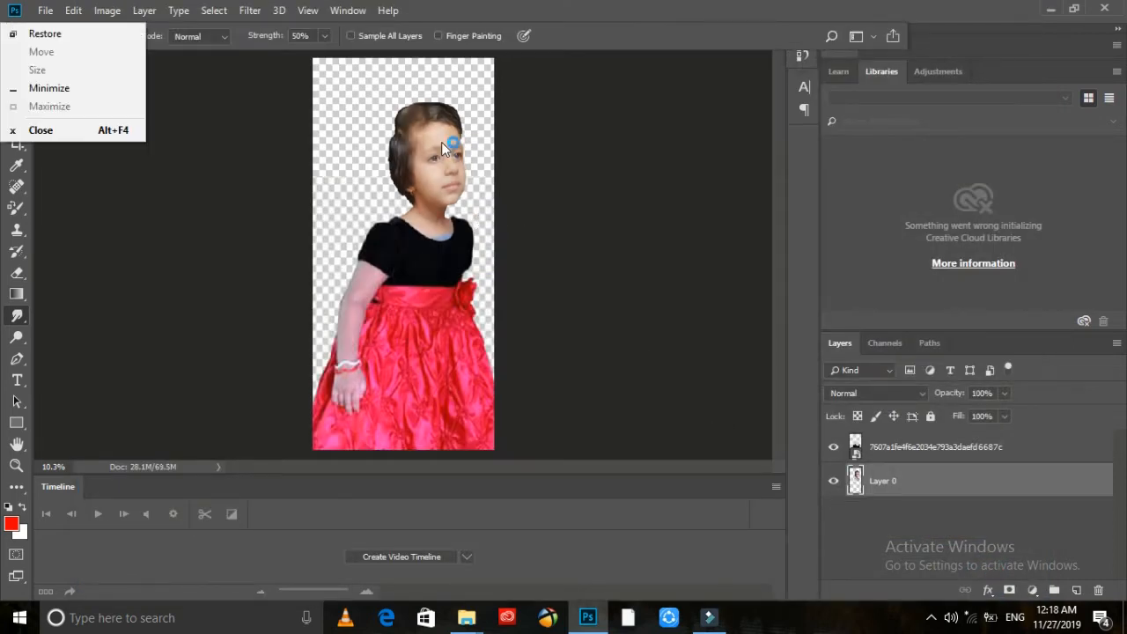
pyautogui.hotkey('alt', 'space')
pyautogui.scroll(3, 421, 127)
pyautogui.scroll(2, 424, 130)
pyautogui.scroll(-5, 450, 155)
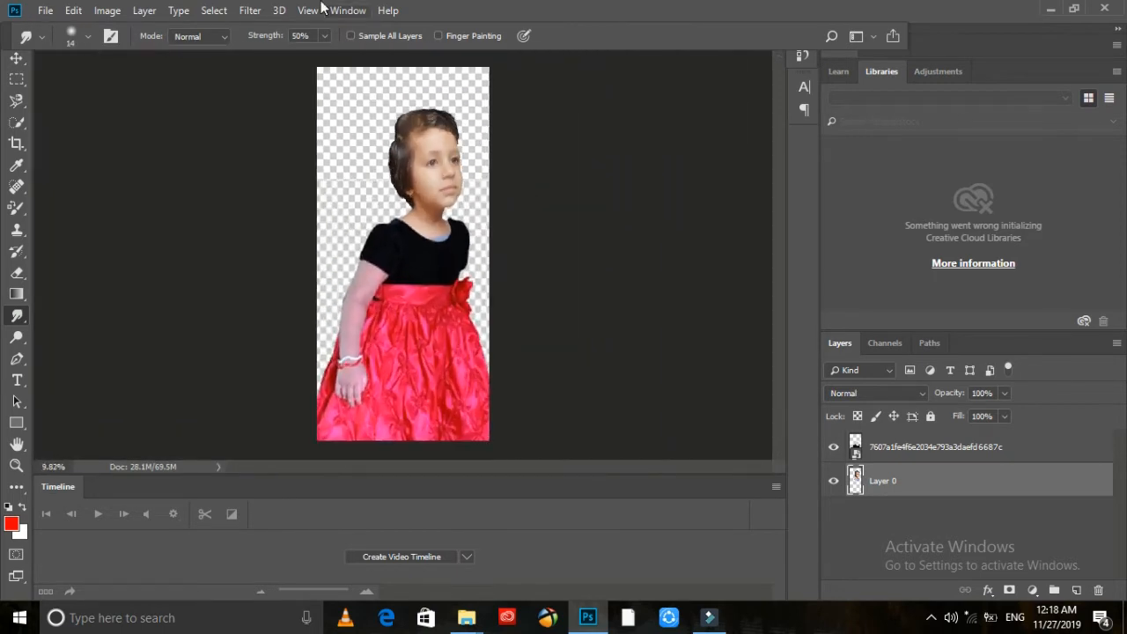
# Place Layer 0 beneath the dress layer and flatten both into a single Background layer
pyautogui.click(45, 10)
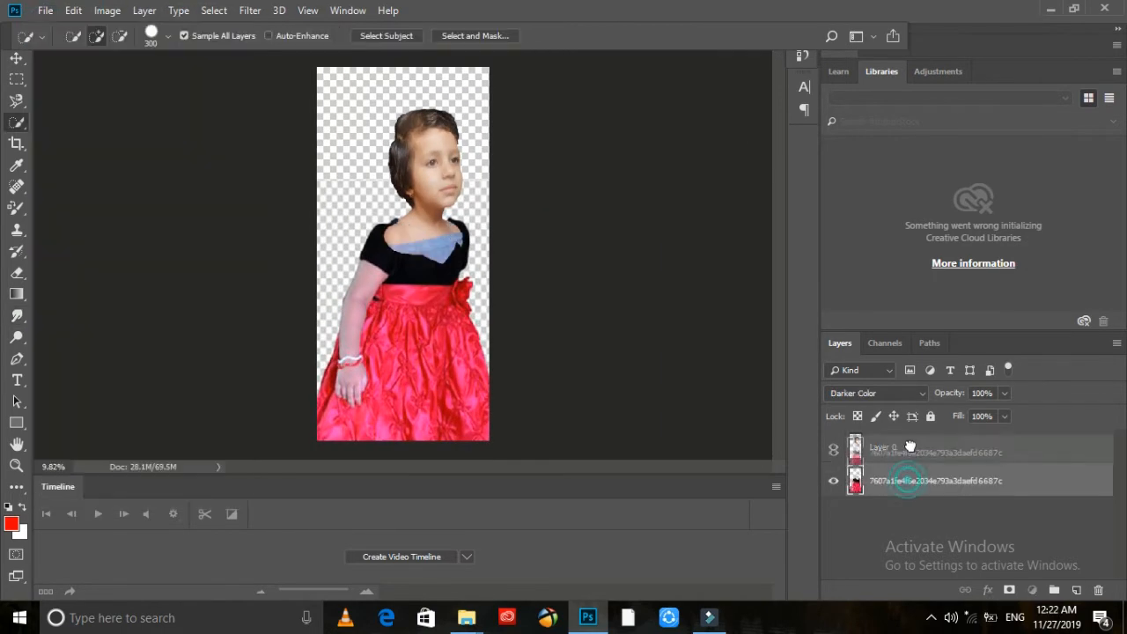
pyautogui.moveTo(909, 446); pyautogui.dragTo(913, 513)
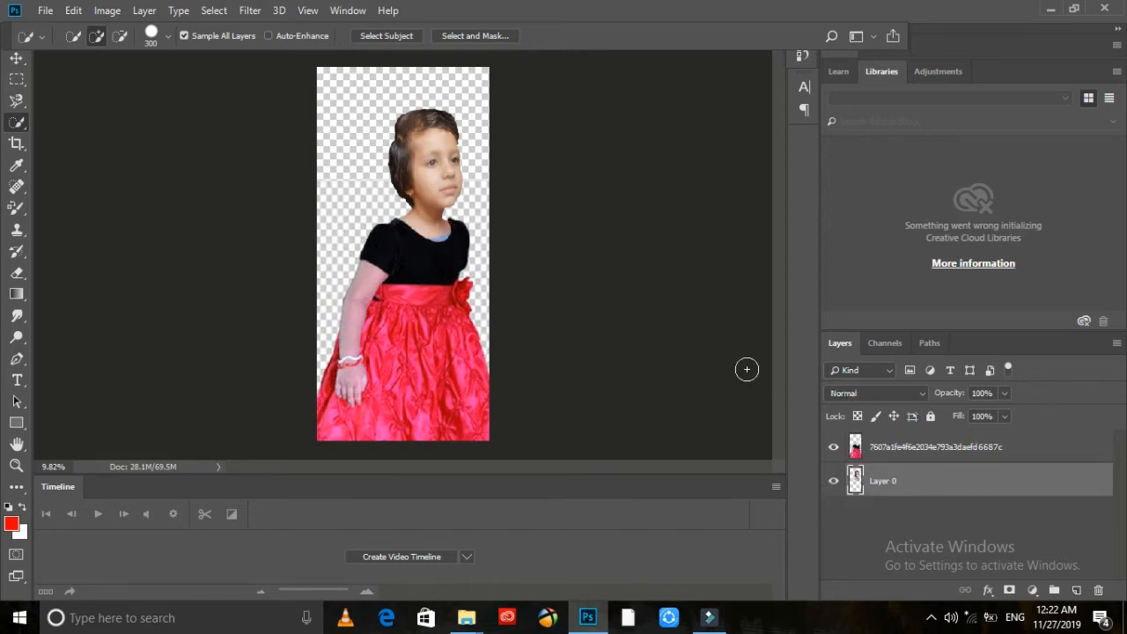
pyautogui.rightClick(913, 497)
pyautogui.click(751, 493)
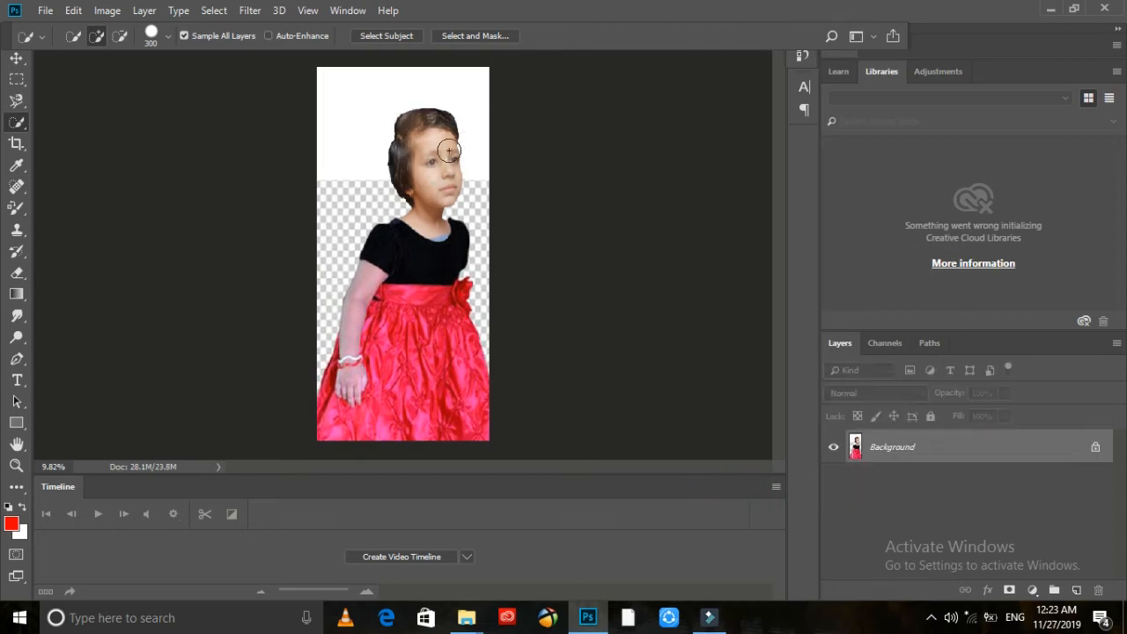
# Cut the whole figure, head and dress, onto a new layer using Quick Selection and delete the leftover Background layer
pyautogui.moveTo(401, 309); pyautogui.dragTo(386, 320)
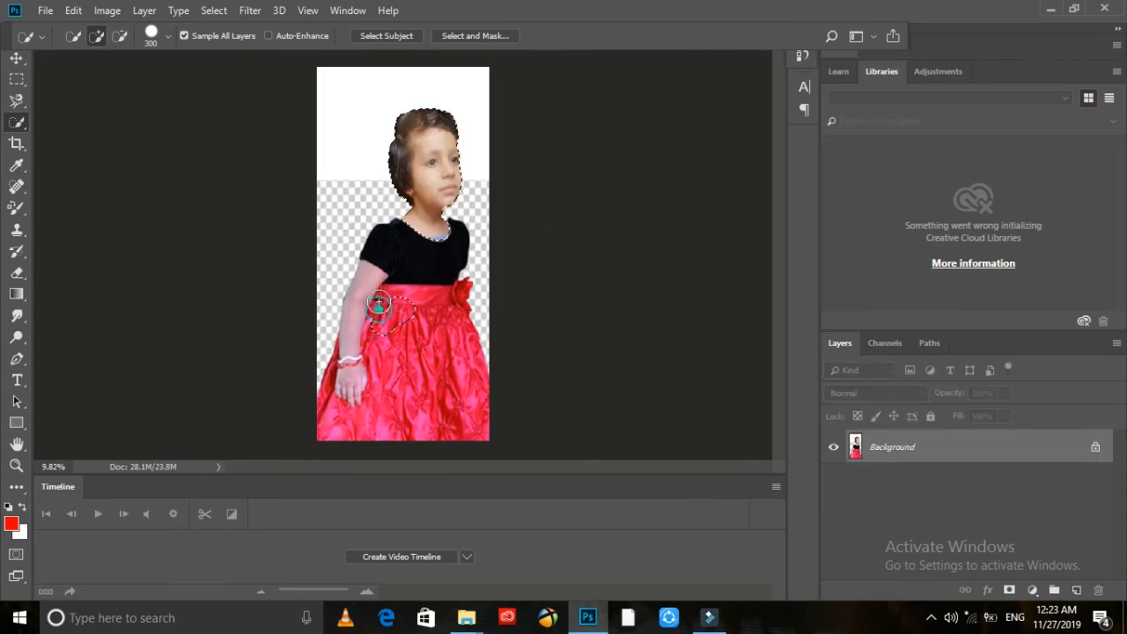
pyautogui.moveTo(388, 268)
pyautogui.mouseDown()
pyautogui.moveTo(400, 257)
pyautogui.moveTo(430, 284)
pyautogui.moveTo(439, 368)
pyautogui.moveTo(467, 422)
pyautogui.mouseUp()
pyautogui.moveTo(389, 422)
pyautogui.mouseDown()
pyautogui.moveTo(345, 418)
pyautogui.moveTo(332, 404)
pyautogui.mouseUp()
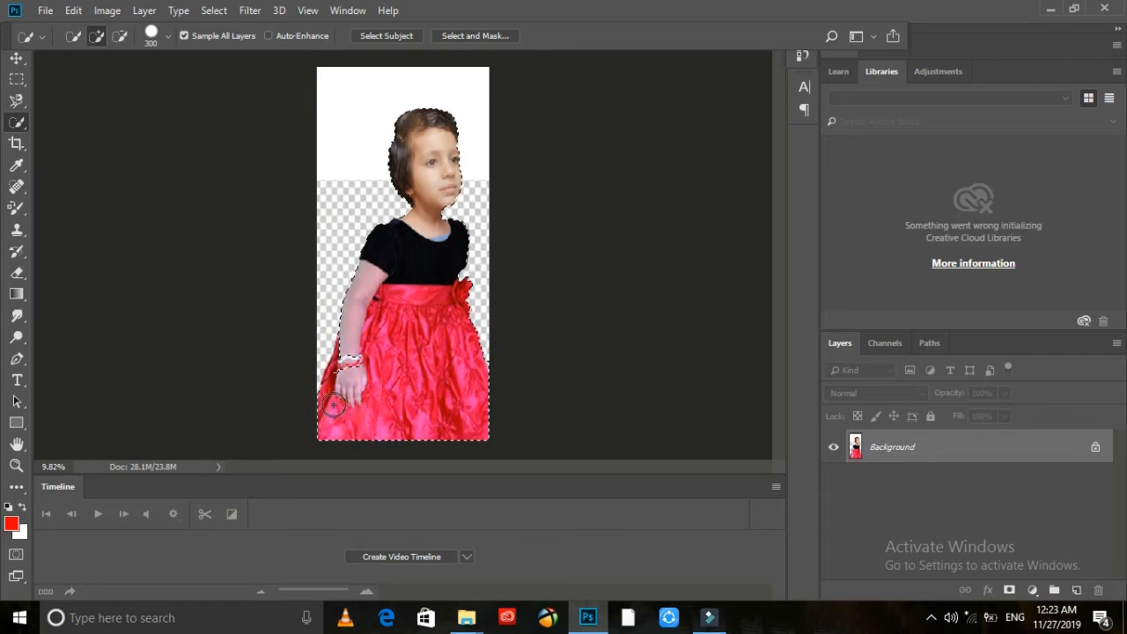
pyautogui.rightClick(431, 320)
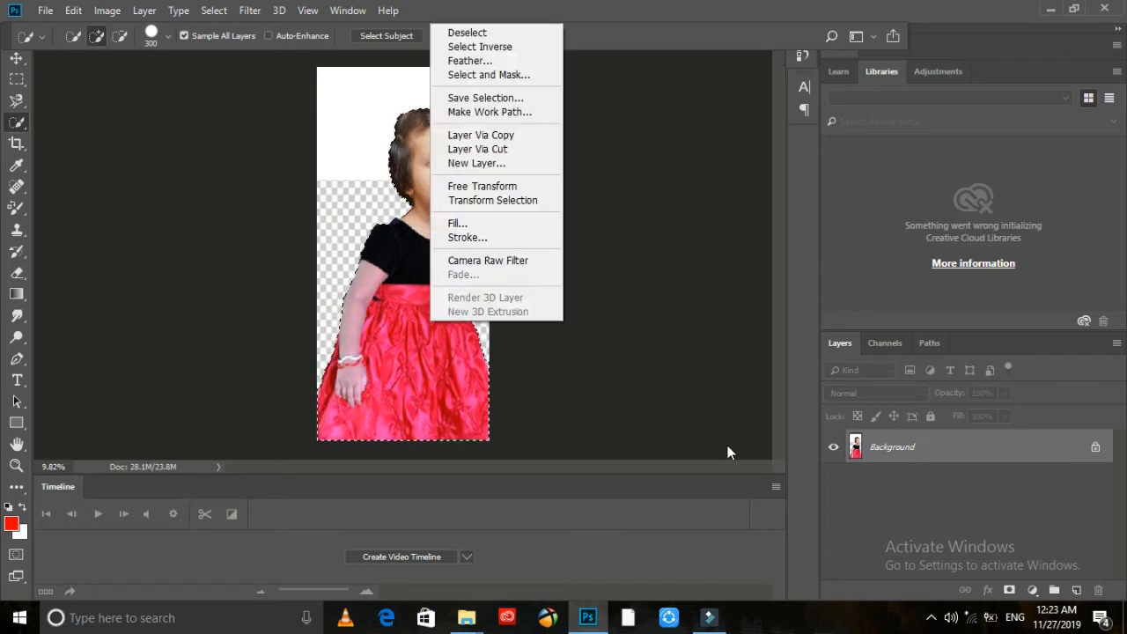
pyautogui.click(520, 157)
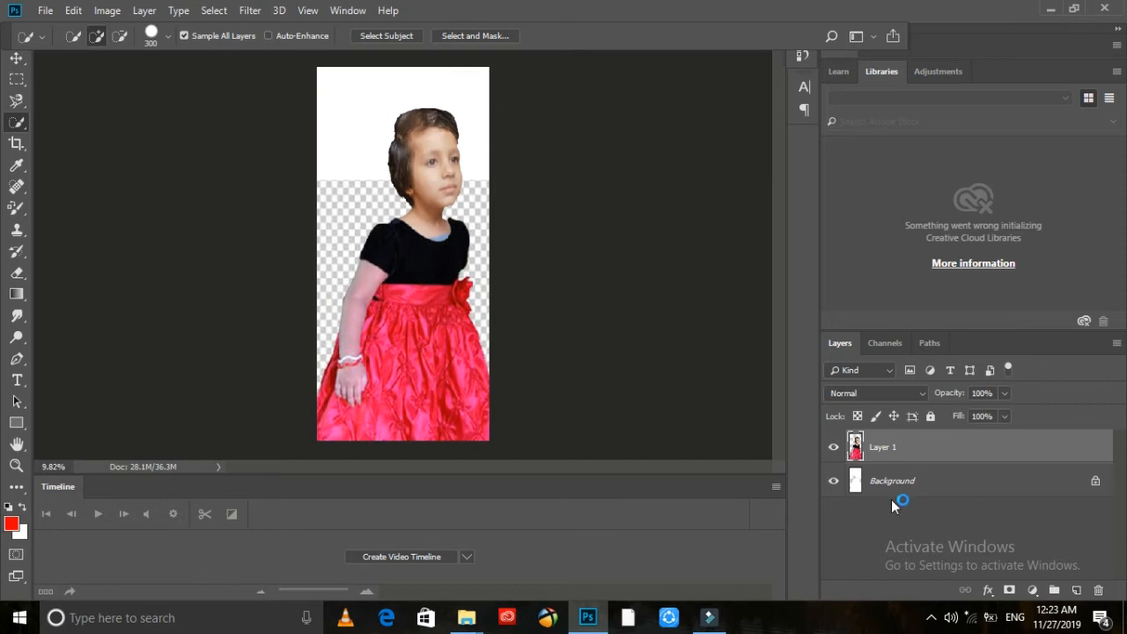
pyautogui.moveTo(881, 489); pyautogui.dragTo(1097, 590)
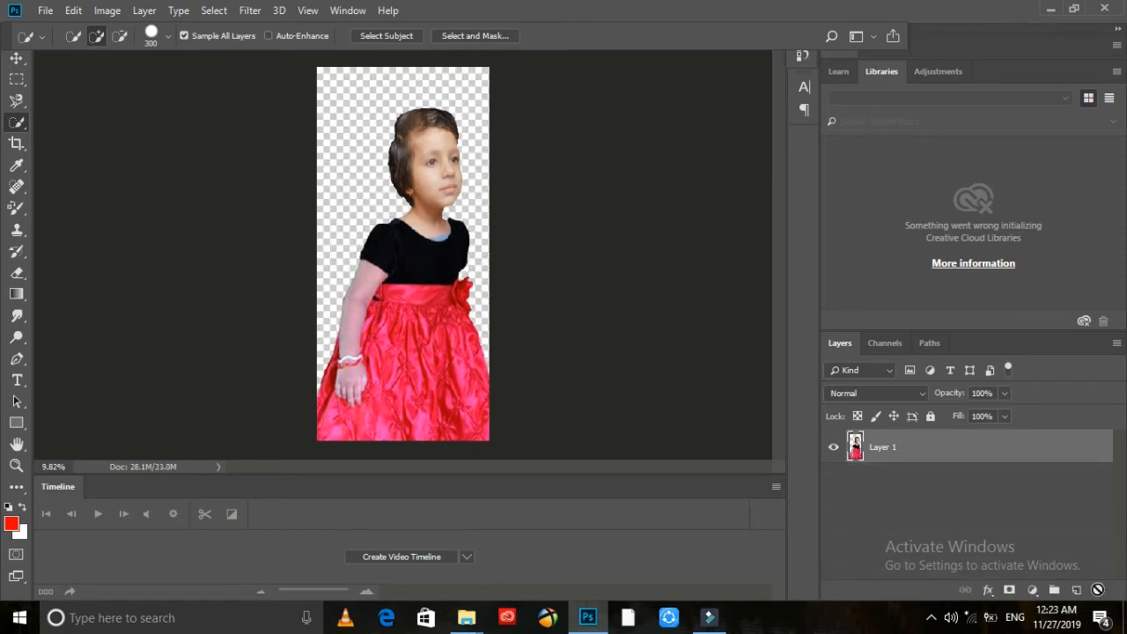
pyautogui.click(45, 11)
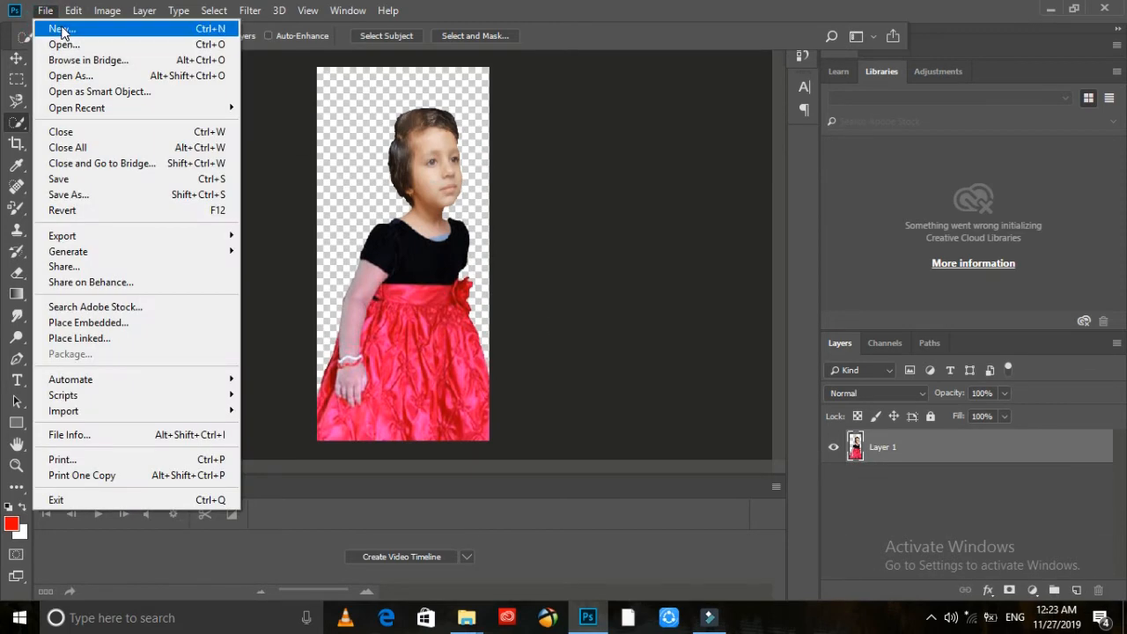
pyautogui.click(88, 322)
pyautogui.scroll(-15, 580, 282)
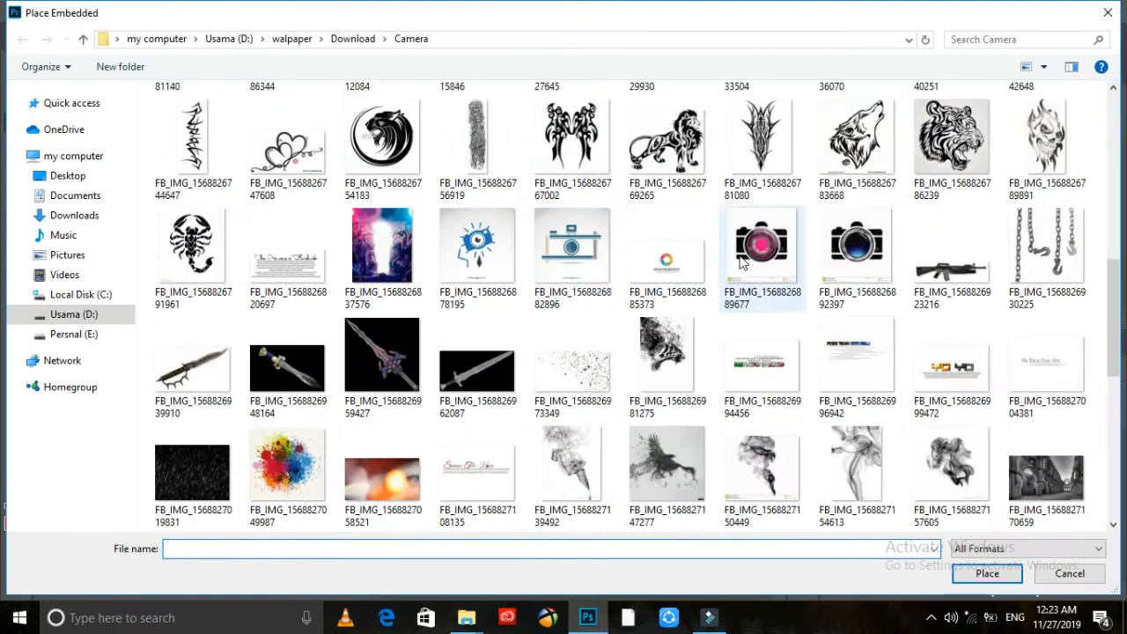
pyautogui.scroll(-3, 585, 301)
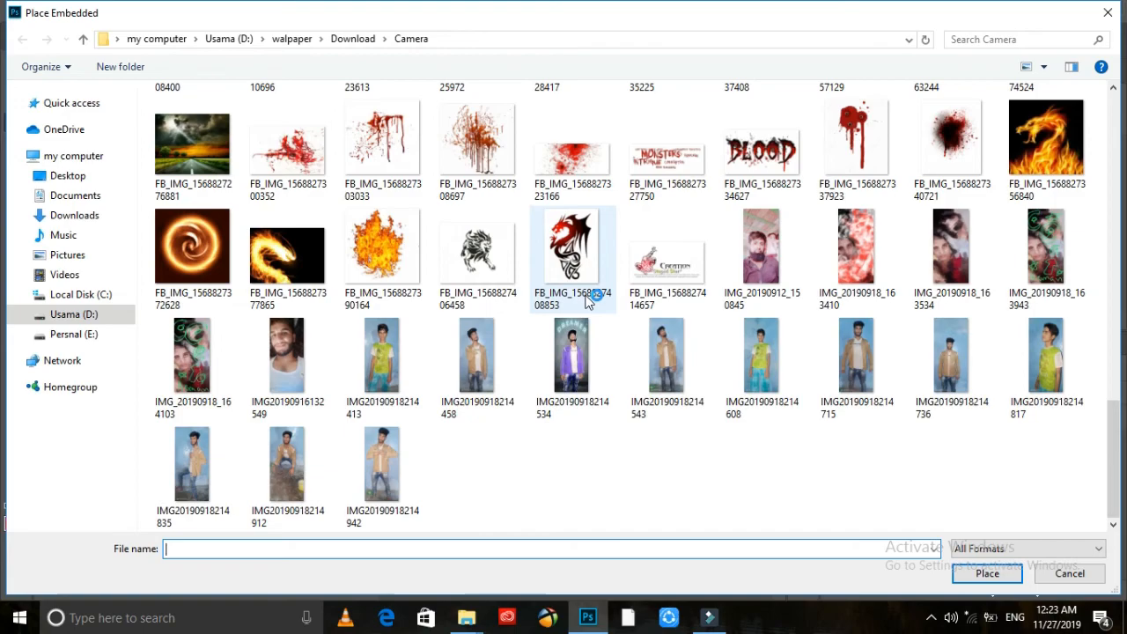
pyautogui.scroll(4, 587, 301)
pyautogui.scroll(10, 588, 301)
pyautogui.doubleClick(666, 347)
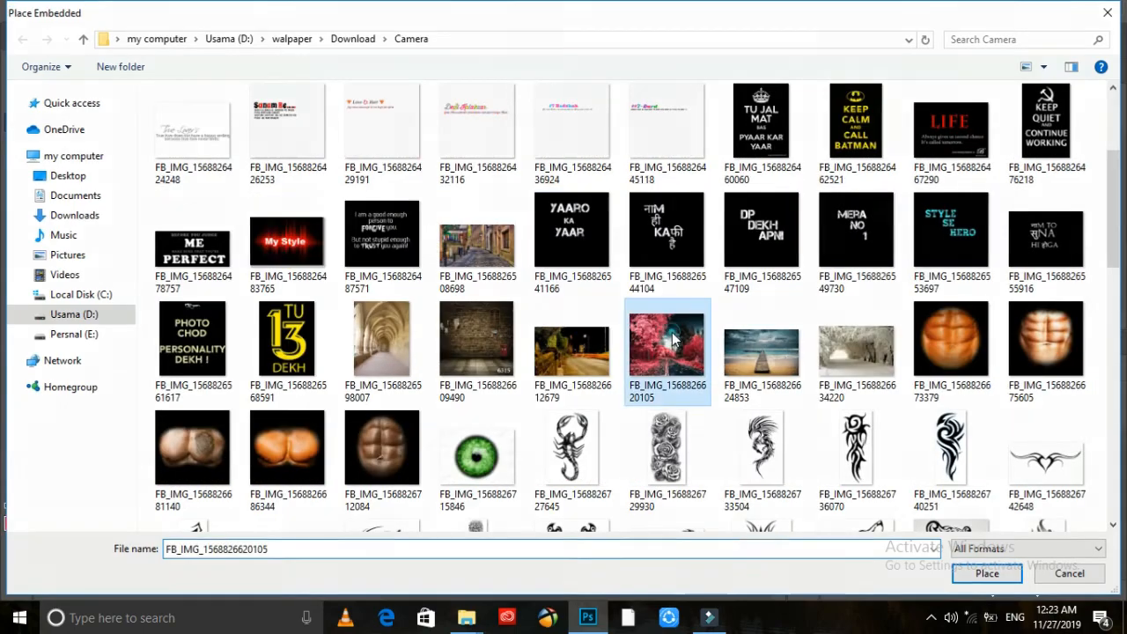
# Stretch the placed road image over the entire canvas and move its layer beneath Layer 1
pyautogui.moveTo(442, 222); pyautogui.dragTo(491, 67)
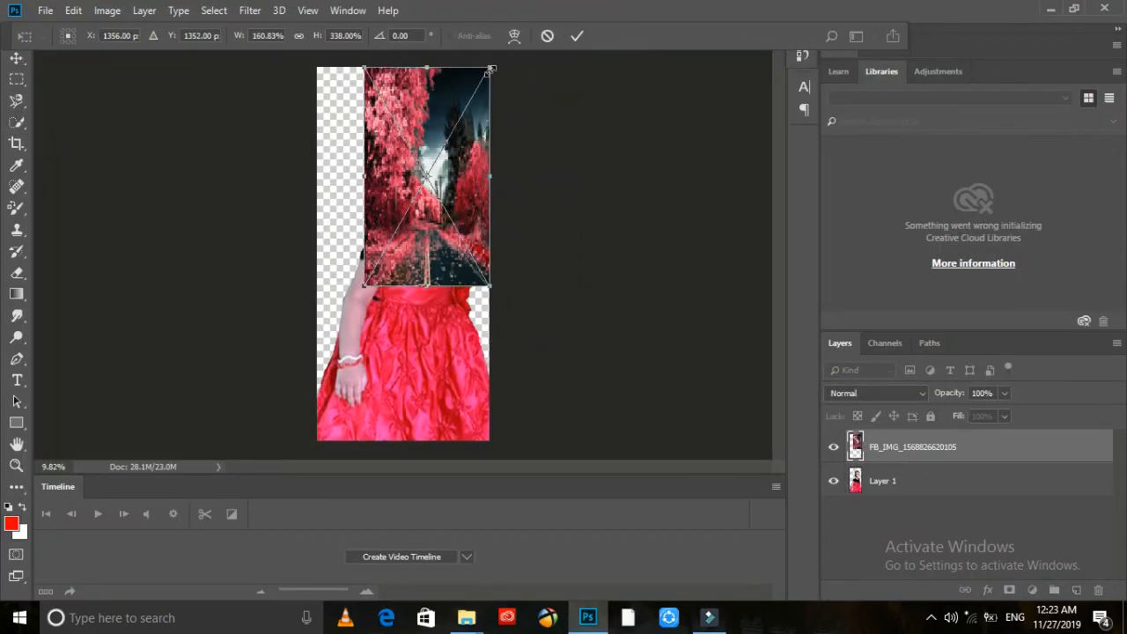
pyautogui.moveTo(368, 287); pyautogui.dragTo(291, 554)
pyautogui.click(576, 35)
pyautogui.moveTo(912, 446); pyautogui.dragTo(915, 494)
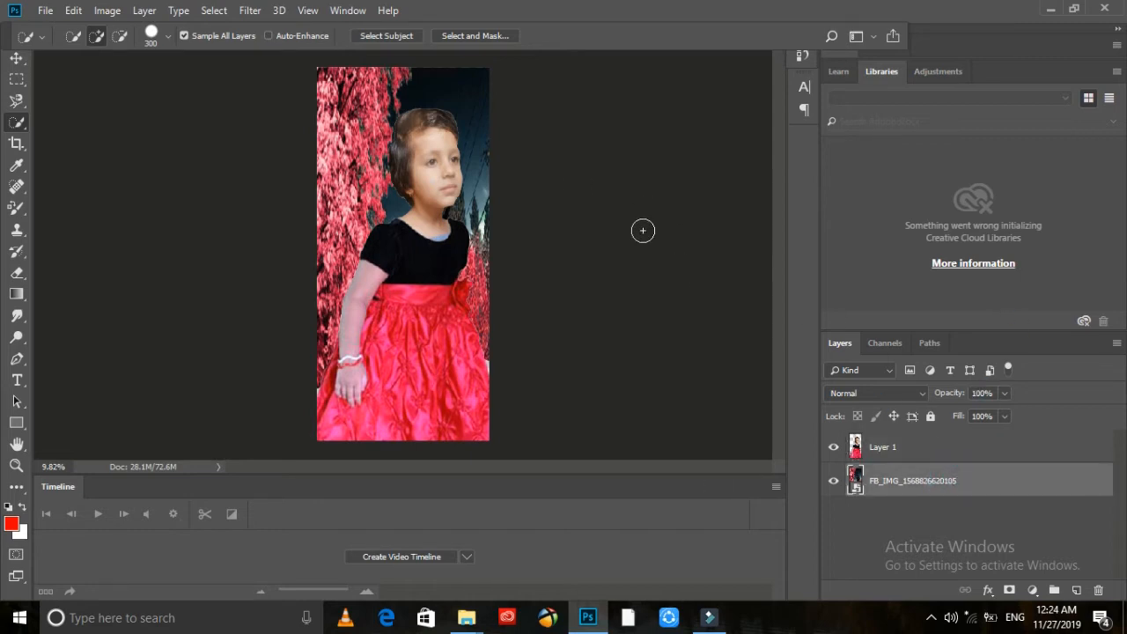
# Adjust the road image in Camera Raw Filter: Temperature -45, Tint -18, Contrast +43, Vibrance +88 and Saturation +31
pyautogui.click(249, 11)
pyautogui.click(291, 157)
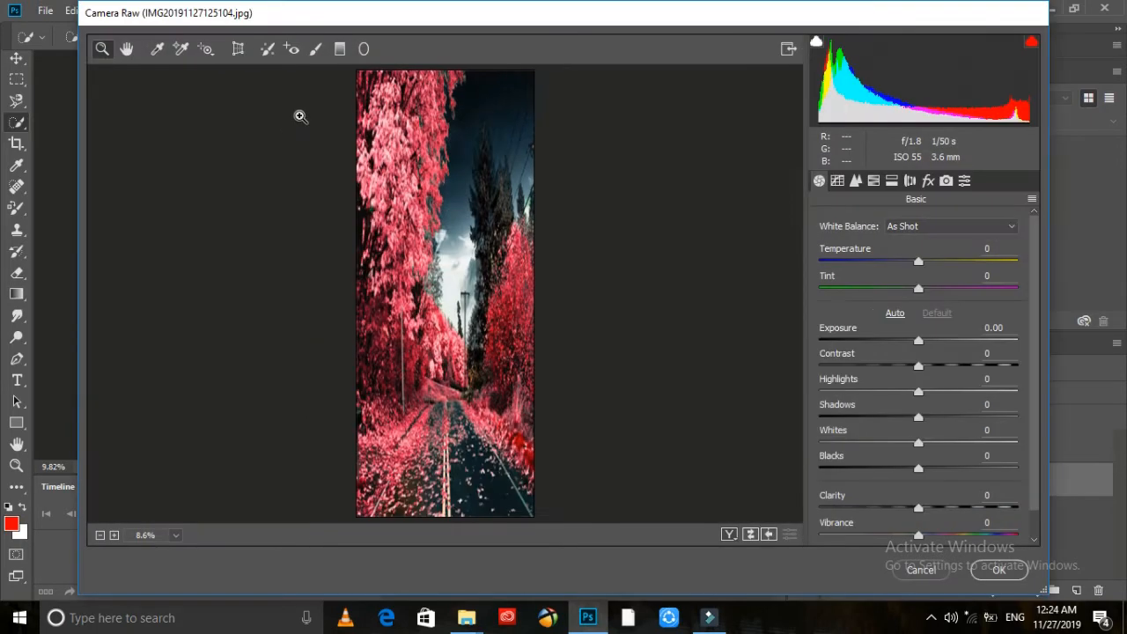
pyautogui.moveTo(918, 365); pyautogui.dragTo(961, 364)
pyautogui.moveTo(975, 534); pyautogui.dragTo(770, 519)
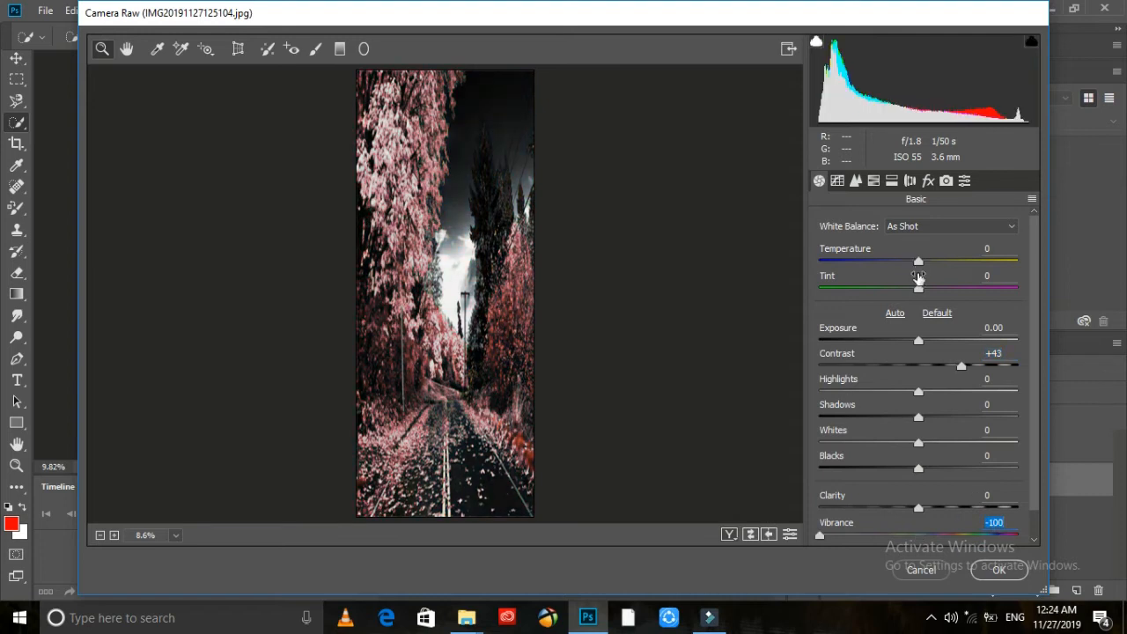
pyautogui.moveTo(829, 266); pyautogui.dragTo(900, 290)
pyautogui.moveTo(820, 535); pyautogui.dragTo(949, 541)
pyautogui.scroll(-1, 1010, 506)
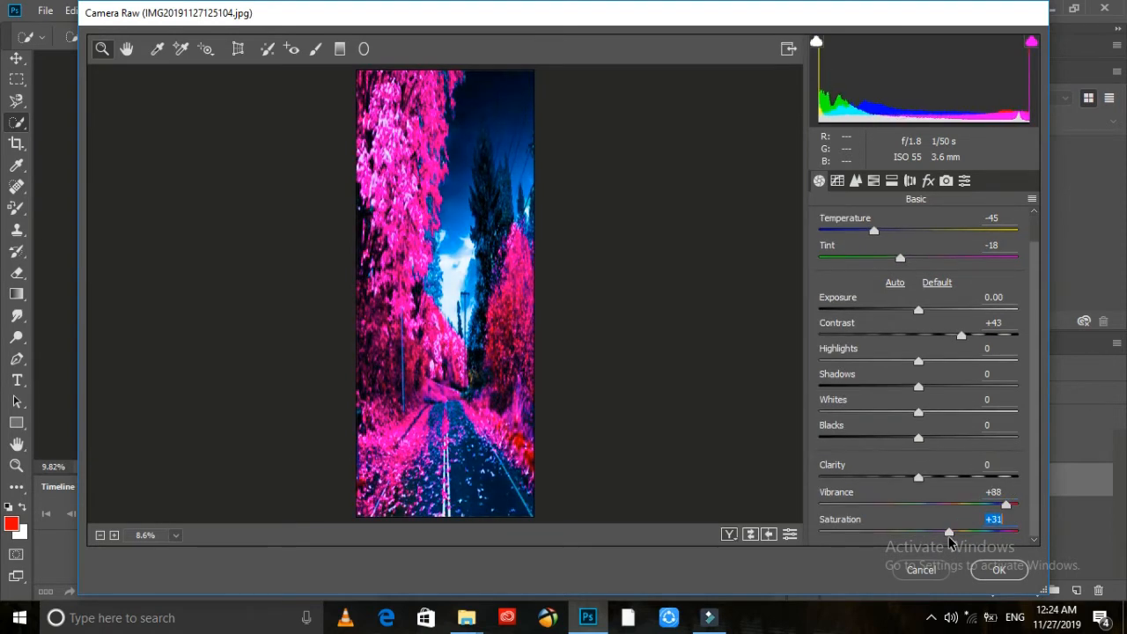
# Set the road image's split-toning shadow hue to 248 and luminance of Aquas to +87, Purples +100 and Magentas -68, and apply the filter
pyautogui.click(891, 181)
pyautogui.moveTo(996, 354); pyautogui.dragTo(958, 355)
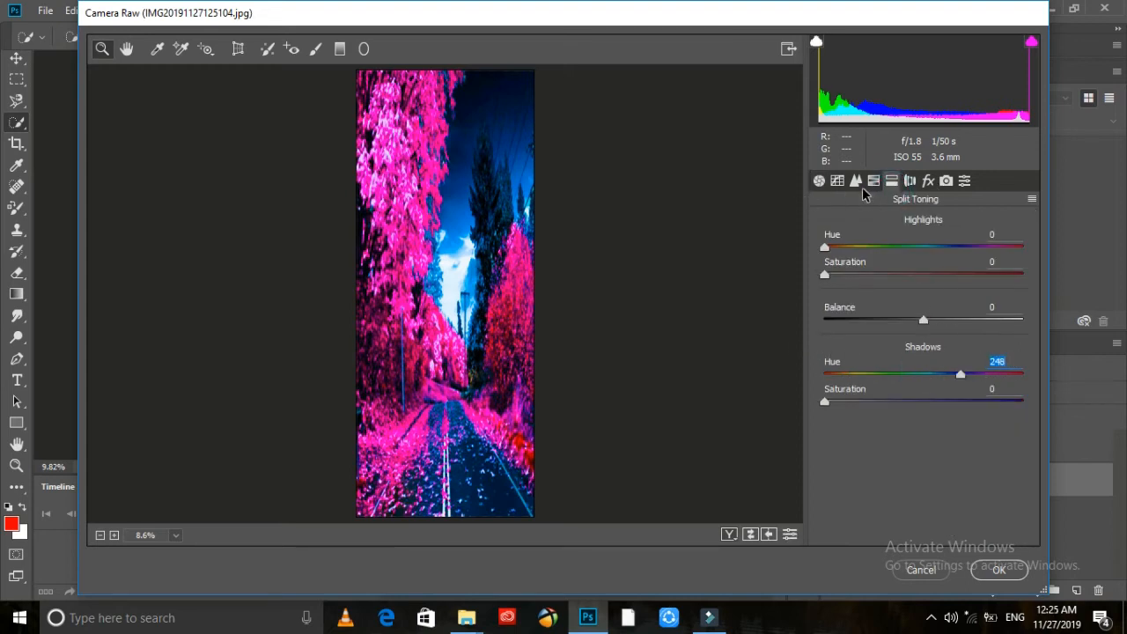
pyautogui.click(873, 181)
pyautogui.moveTo(922, 418); pyautogui.dragTo(1009, 419)
pyautogui.moveTo(923, 473); pyautogui.dragTo(1026, 471)
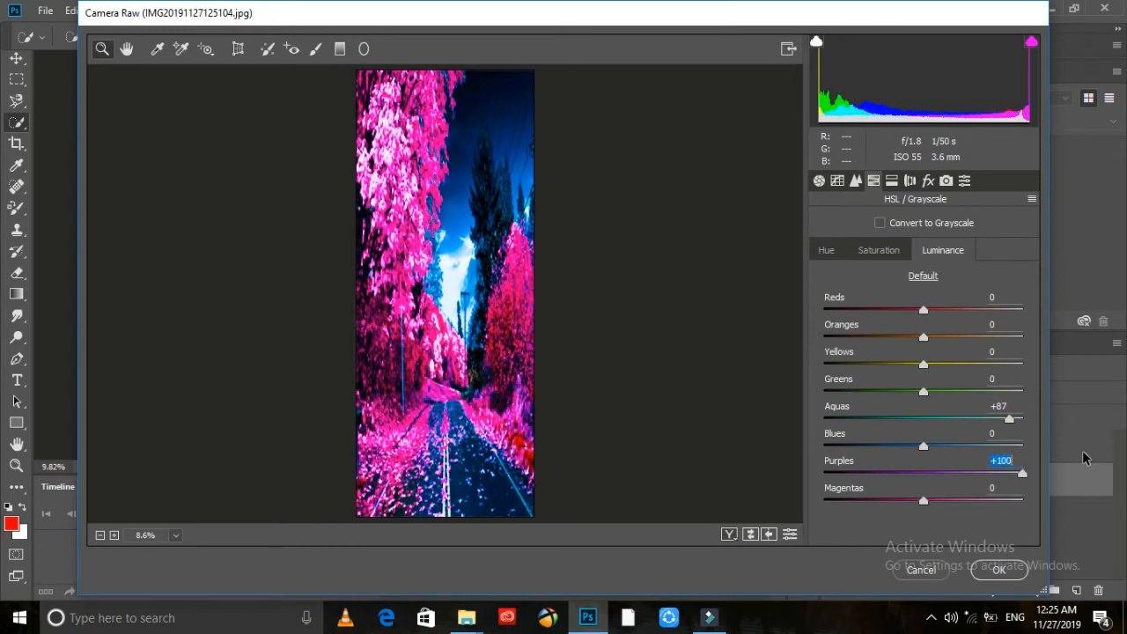
pyautogui.moveTo(922, 500); pyautogui.dragTo(855, 500)
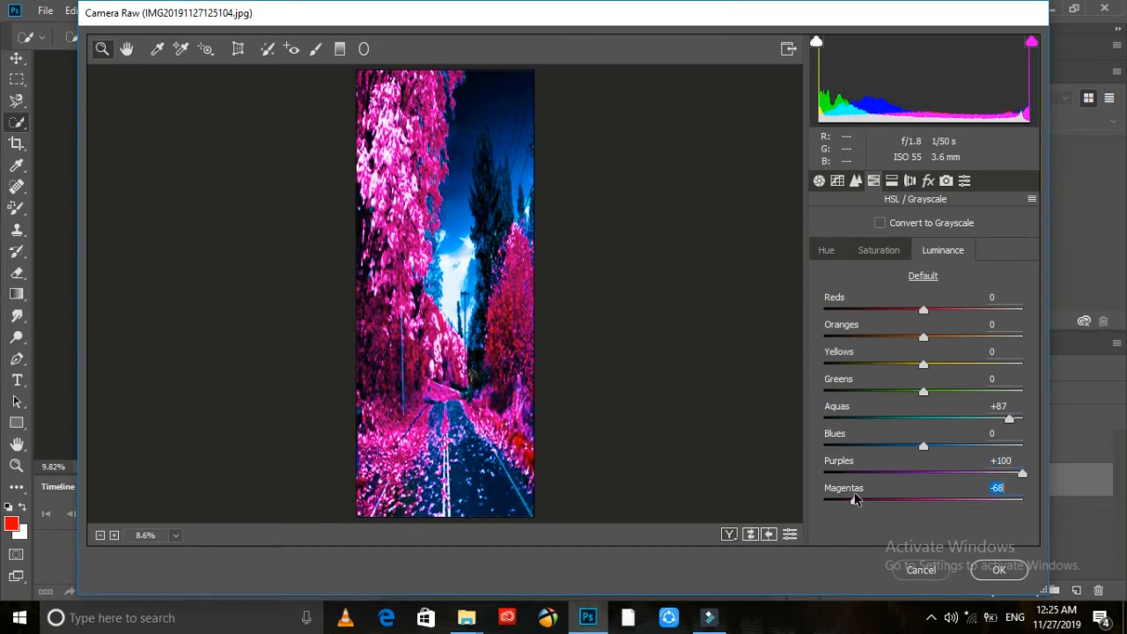
pyautogui.click(998, 570)
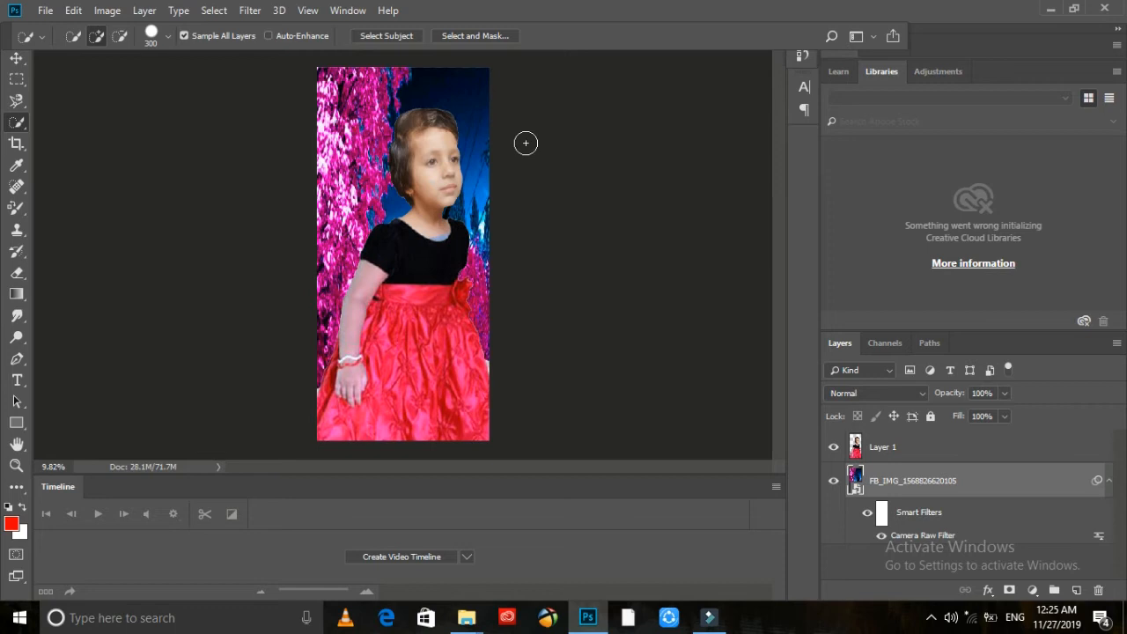
# Lock the road layer against artboard auto-nesting, and set Layer 1's Camera Raw Highlights to +2, Clarity to +24 and Vibrance to +39
pyautogui.click(912, 416)
pyautogui.click(908, 446)
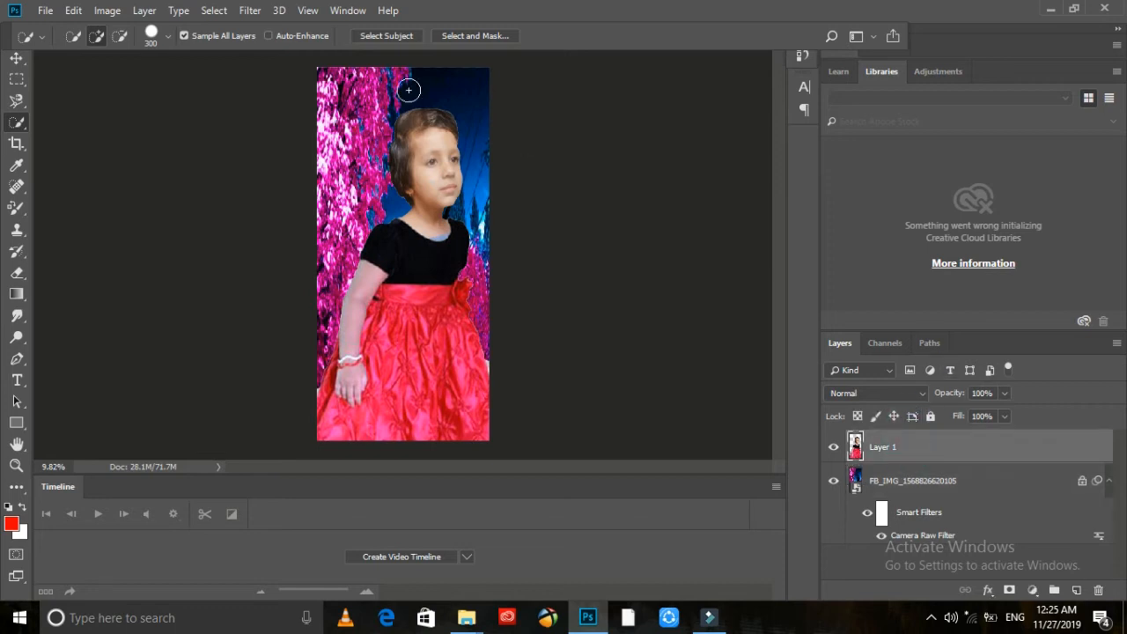
pyautogui.click(239, 12)
pyautogui.click(297, 108)
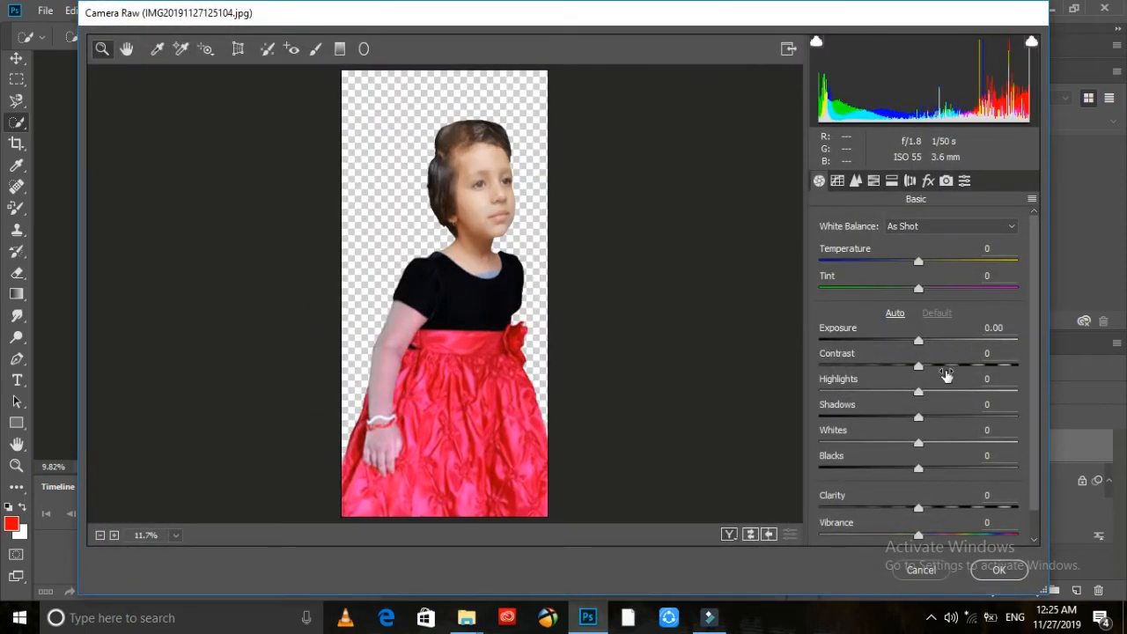
pyautogui.moveTo(947, 376); pyautogui.dragTo(921, 367)
pyautogui.click(933, 392)
pyautogui.moveTo(918, 508); pyautogui.dragTo(956, 538)
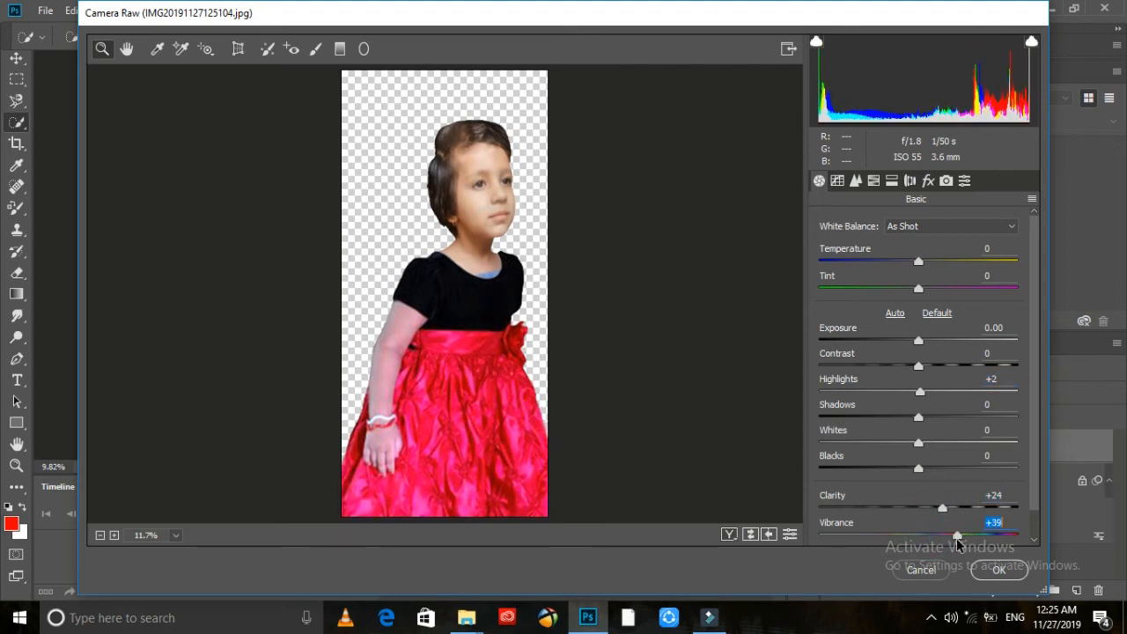
# Fine-tune the figure's HSL luminance, set its Reds saturation to +23, and apply the Camera Raw Filter to Layer 1
pyautogui.click(873, 181)
pyautogui.moveTo(922, 310); pyautogui.dragTo(931, 339)
pyautogui.moveTo(922, 473); pyautogui.dragTo(937, 502)
pyautogui.click(877, 252)
pyautogui.moveTo(956, 310); pyautogui.dragTo(945, 351)
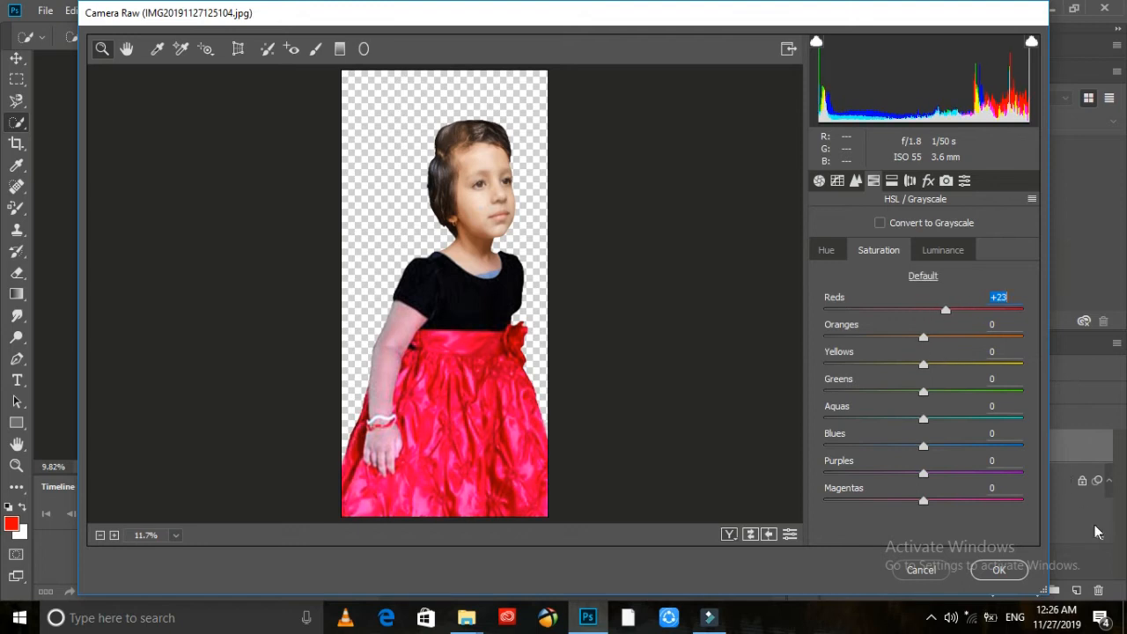
pyautogui.click(997, 569)
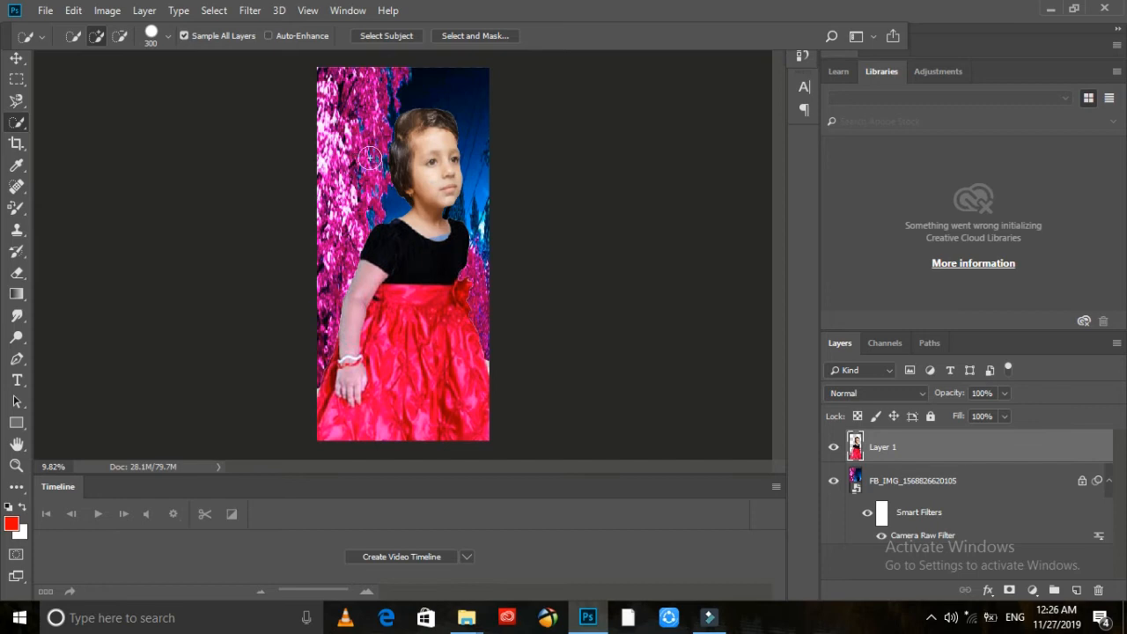
# Smooth the child's forehead skin on Layer 1 with the Smudge tool at a 94 px soft round brush
pyautogui.scroll(20, 426, 131)
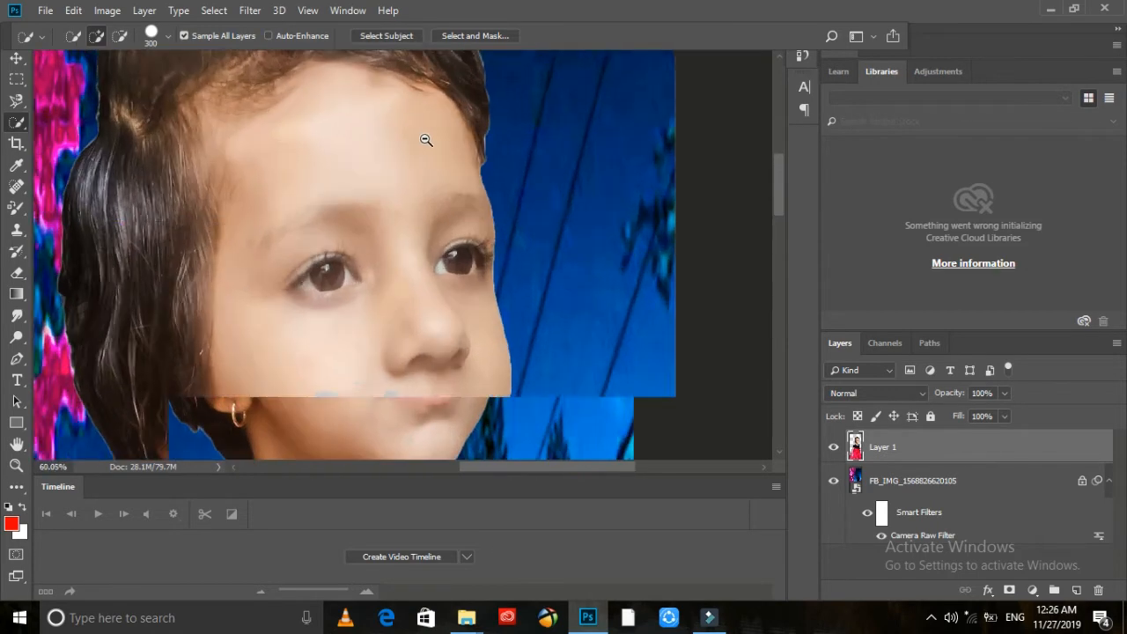
pyautogui.scroll(-2, 419, 139)
pyautogui.scroll(1, 419, 139)
pyautogui.click(16, 296)
pyautogui.click(17, 315)
pyautogui.rightClick(388, 157)
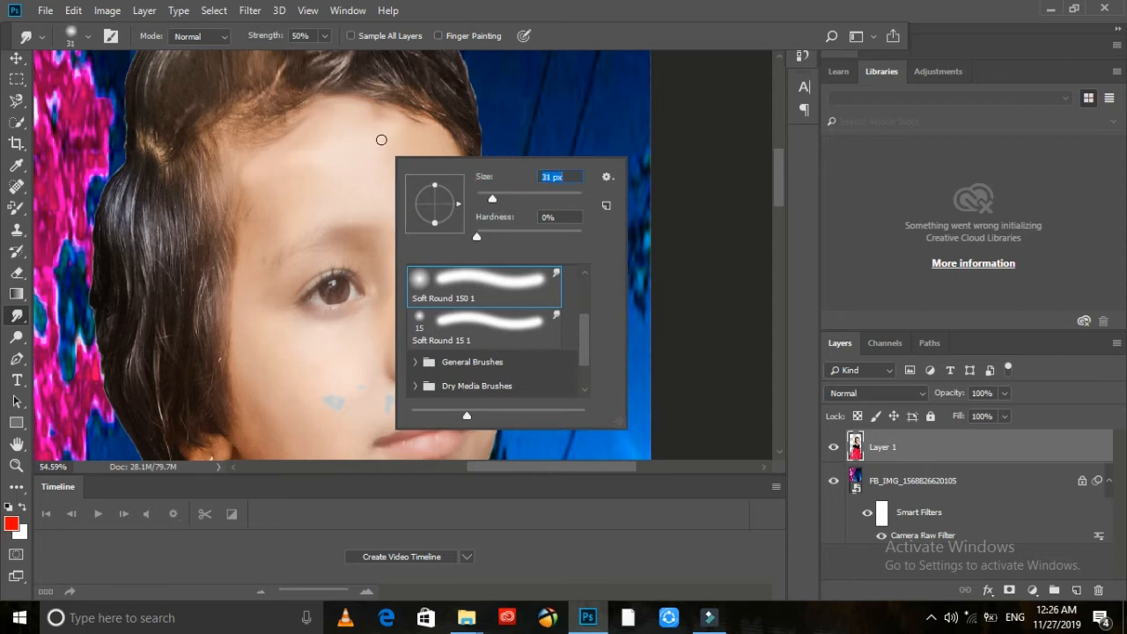
pyautogui.click(504, 194)
pyautogui.click(356, 126)
pyautogui.rightClick(373, 131)
pyautogui.click(494, 169)
pyautogui.click(362, 161)
pyautogui.moveTo(422, 134)
pyautogui.mouseDown()
pyautogui.moveTo(403, 139)
pyautogui.moveTo(383, 123)
pyautogui.mouseUp()
pyautogui.moveTo(314, 173)
pyautogui.mouseDown()
pyautogui.moveTo(270, 194)
pyautogui.moveTo(294, 143)
pyautogui.moveTo(311, 160)
pyautogui.moveTo(324, 141)
pyautogui.moveTo(356, 133)
pyautogui.moveTo(416, 159)
pyautogui.mouseUp()
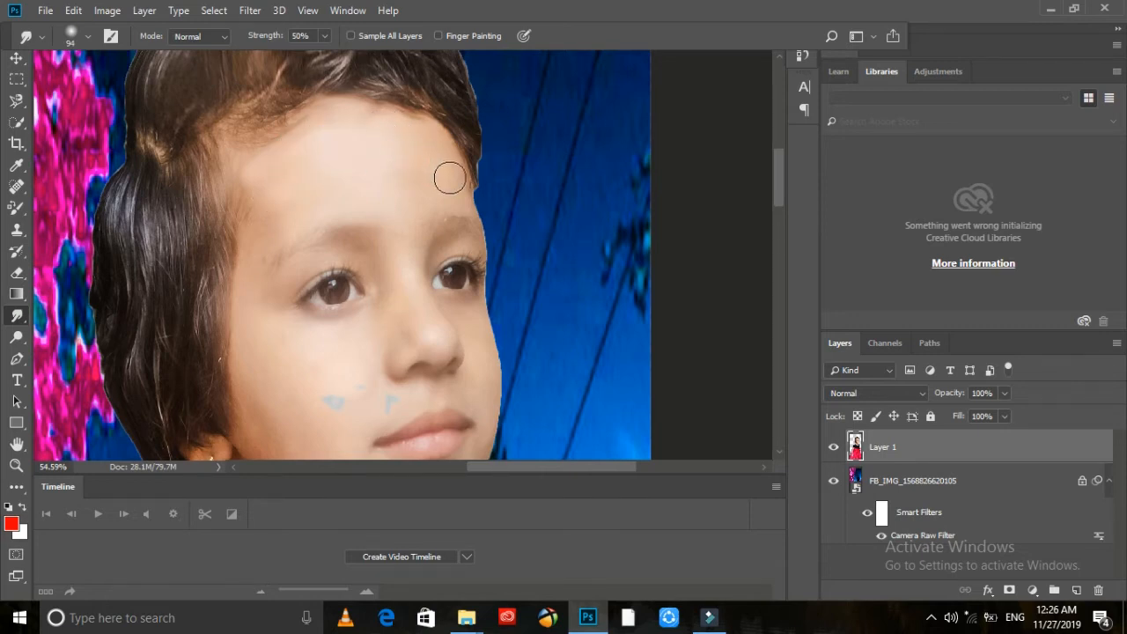
# Smudge away the blue specks on the cheek and beside the nose to even out the face skin
pyautogui.scroll(-3, 448, 176)
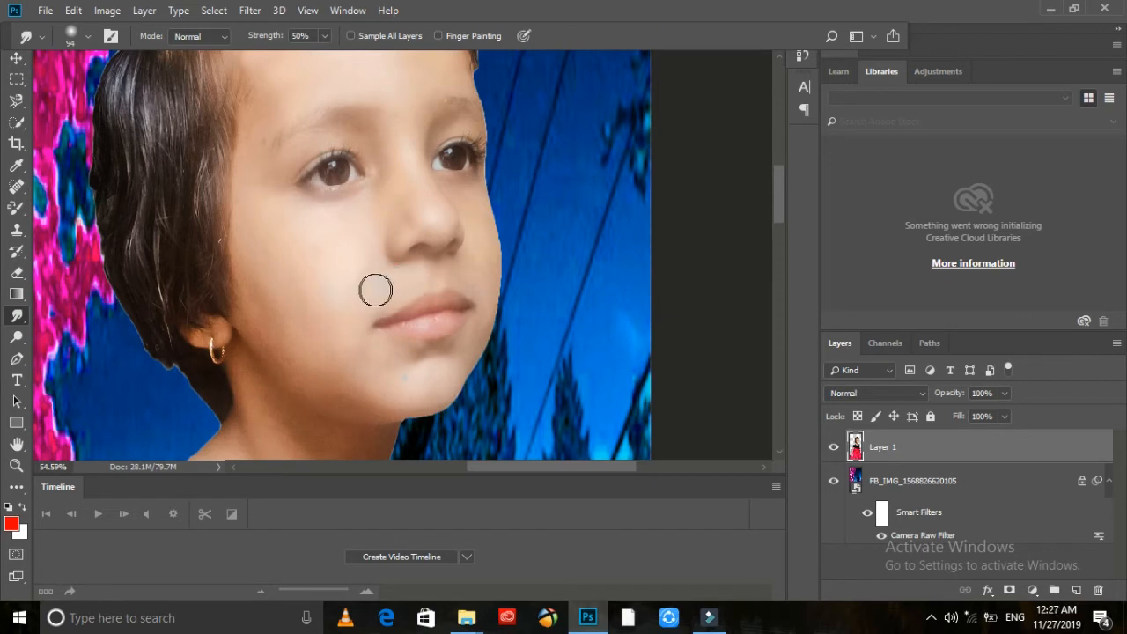
pyautogui.scroll(2, 375, 287)
pyautogui.scroll(-2, 385, 267)
pyautogui.scroll(-4, 375, 277)
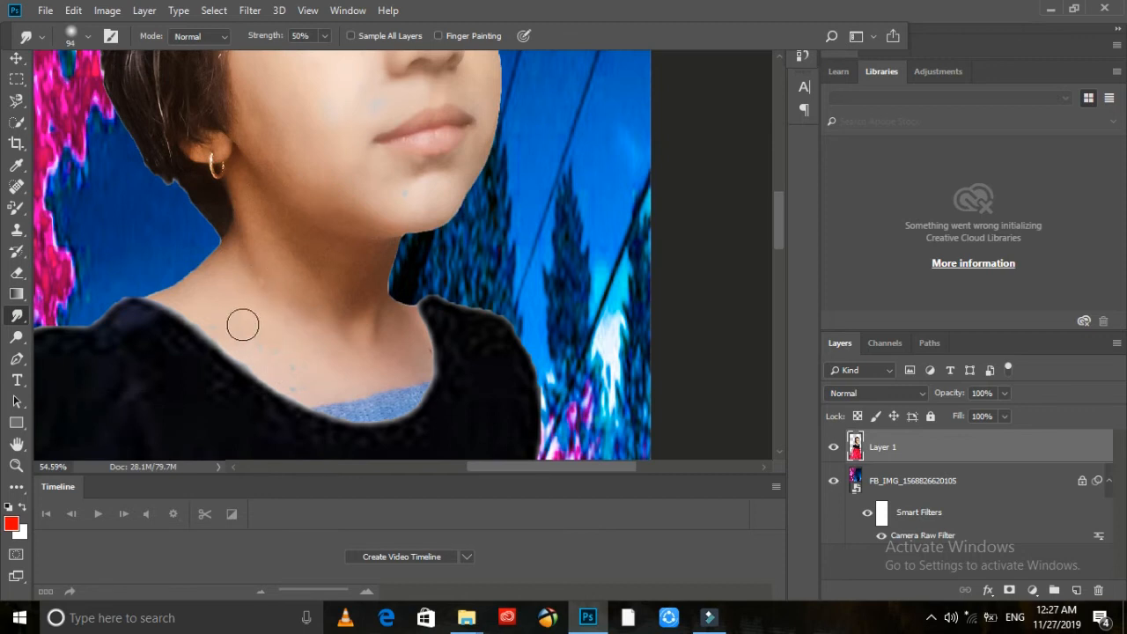
# Try to retouch the hair above the forehead with the History Brush at 200 px, and undo the stroke
pyautogui.scroll(12, 242, 325)
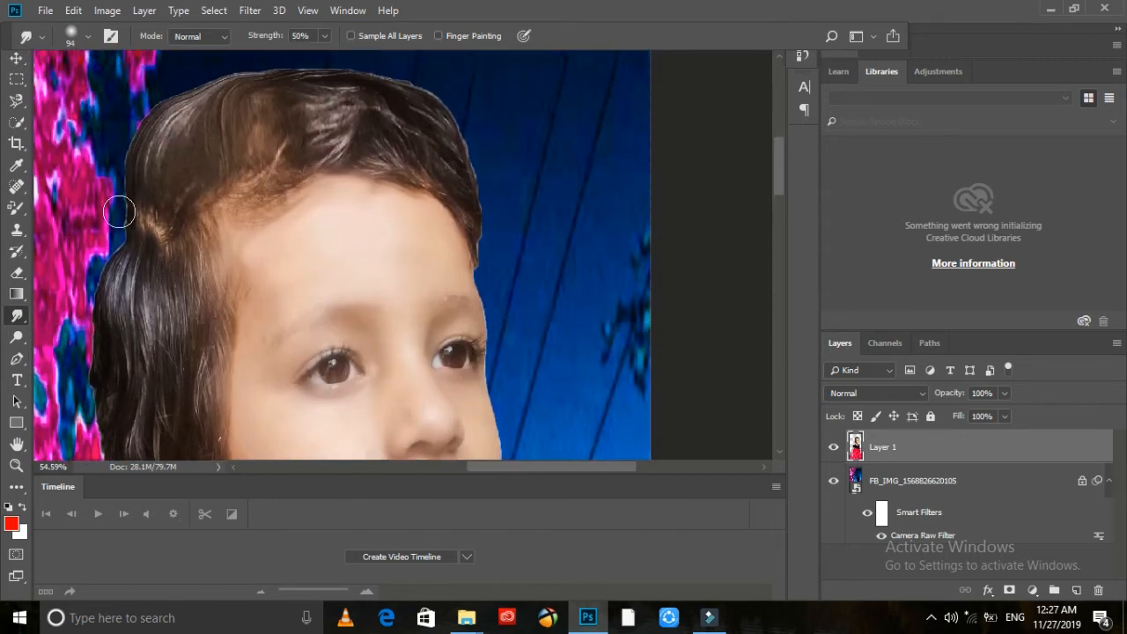
pyautogui.click(16, 208)
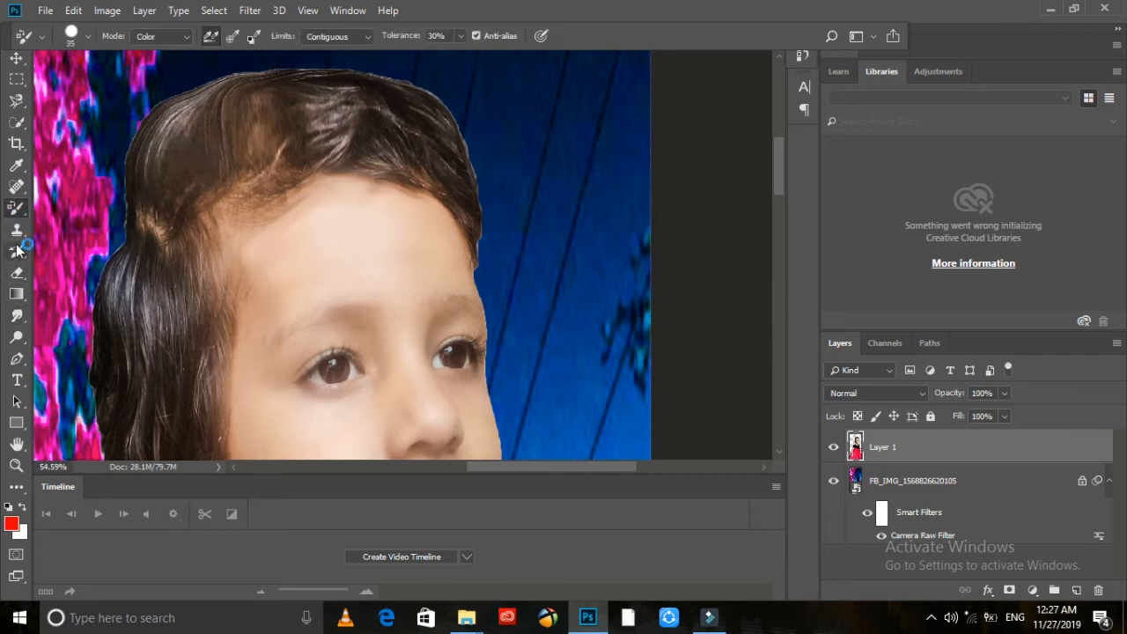
pyautogui.click(16, 250)
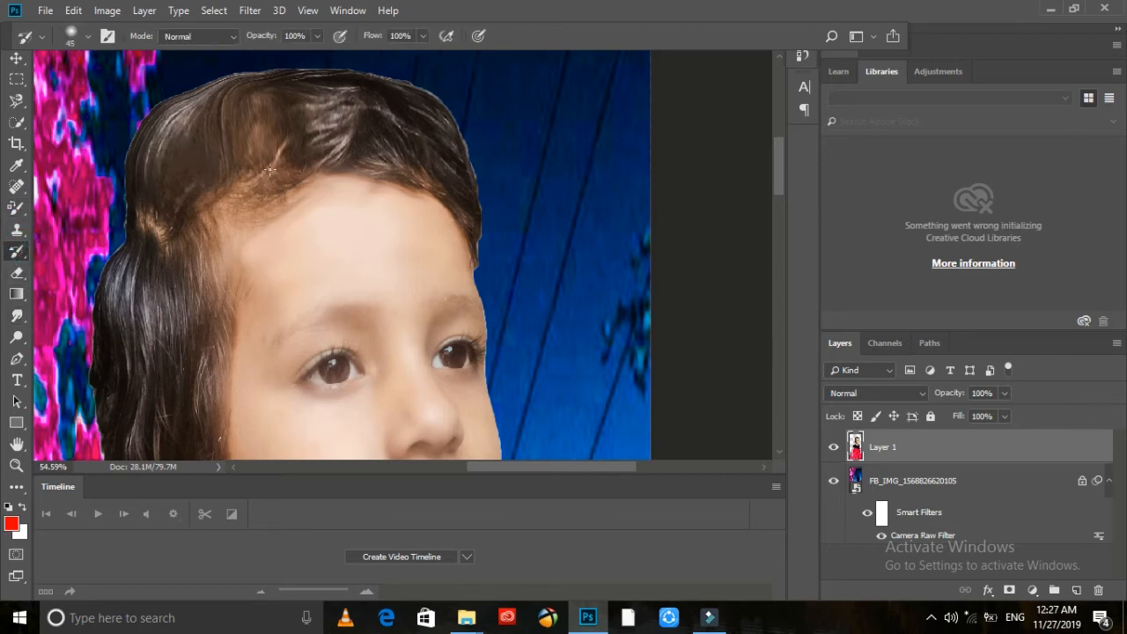
pyautogui.moveTo(310, 139); pyautogui.dragTo(326, 116)
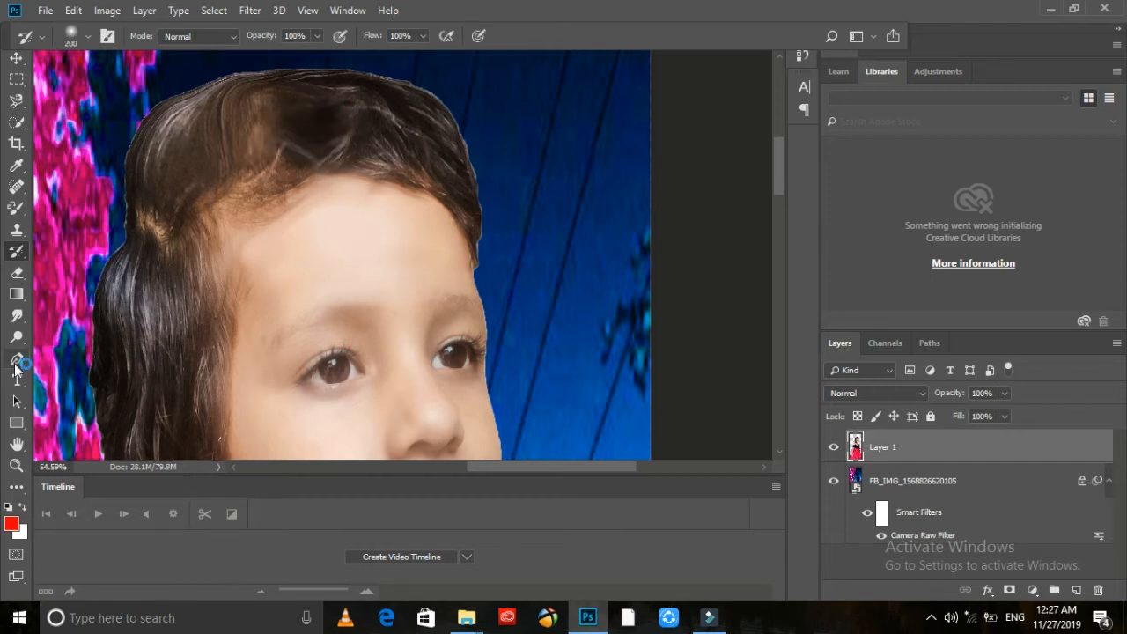
pyautogui.hotkey('ctrl', 'z')
# Try painting over the top hair and forehead with the 200 px History Brush, and undo all the strokes
pyautogui.press('i')
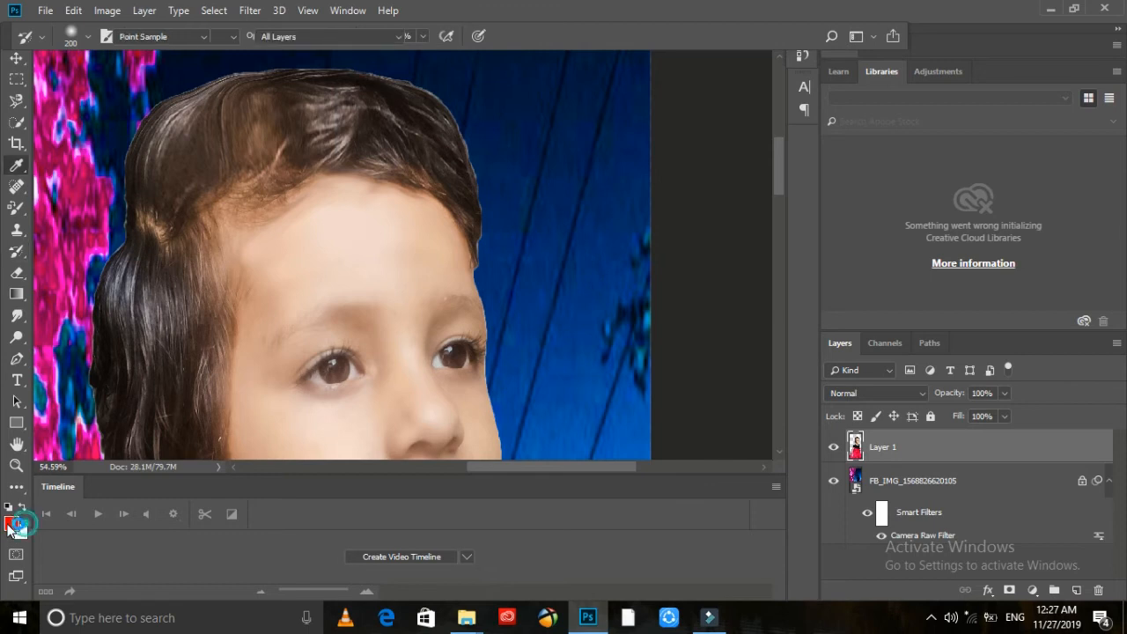
pyautogui.click(12, 525)
pyautogui.click(757, 116)
pyautogui.press('y')
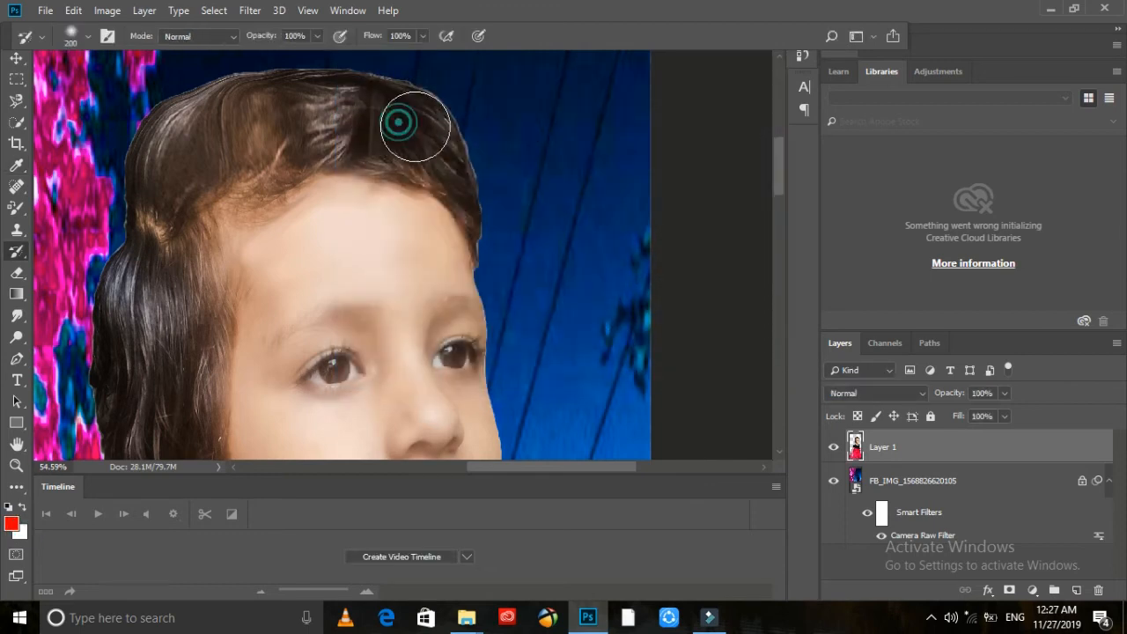
pyautogui.moveTo(168, 117)
pyautogui.mouseDown()
pyautogui.moveTo(270, 143)
pyautogui.moveTo(370, 106)
pyautogui.moveTo(348, 317)
pyautogui.mouseUp()
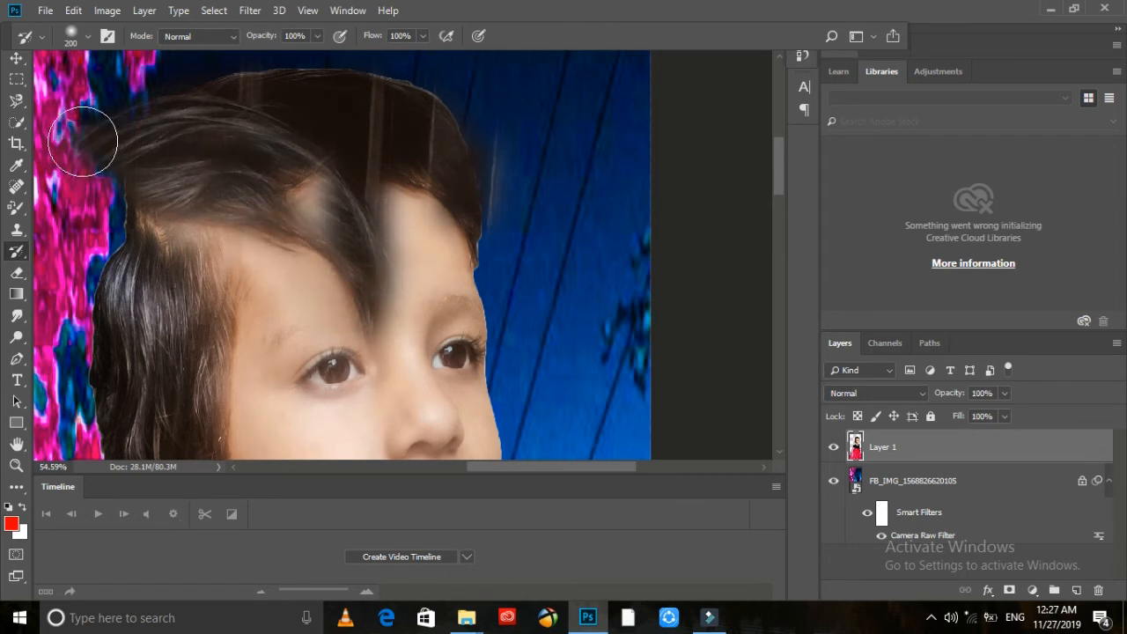
pyautogui.hotkey('ctrl', 'z')
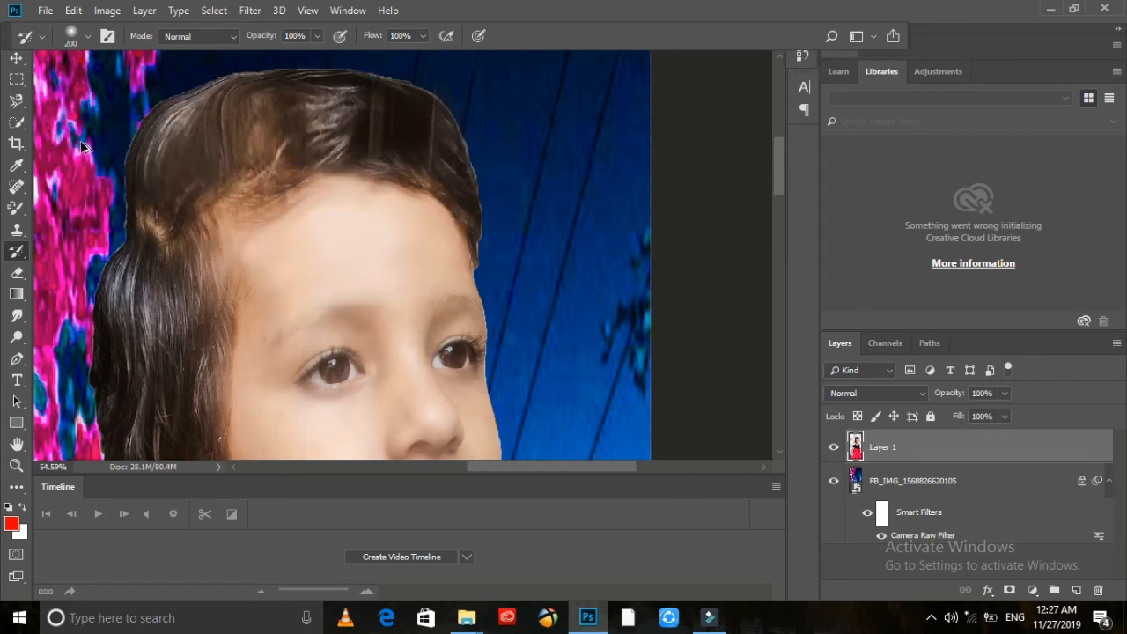
pyautogui.hotkey('ctrl', 'alt', 'z')
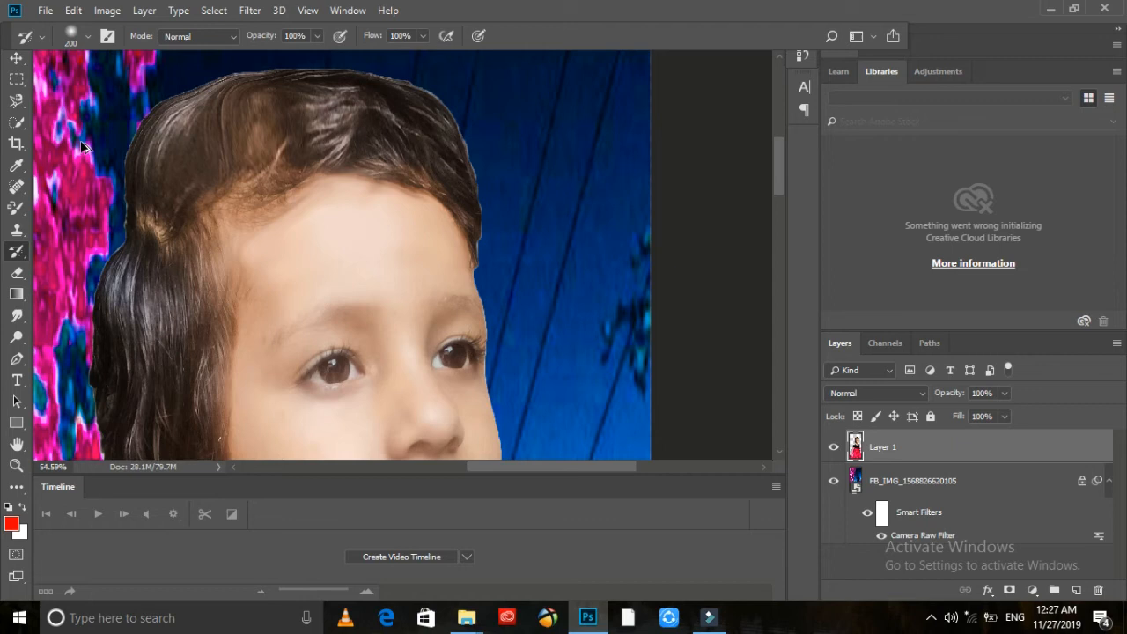
pyautogui.click(14, 212)
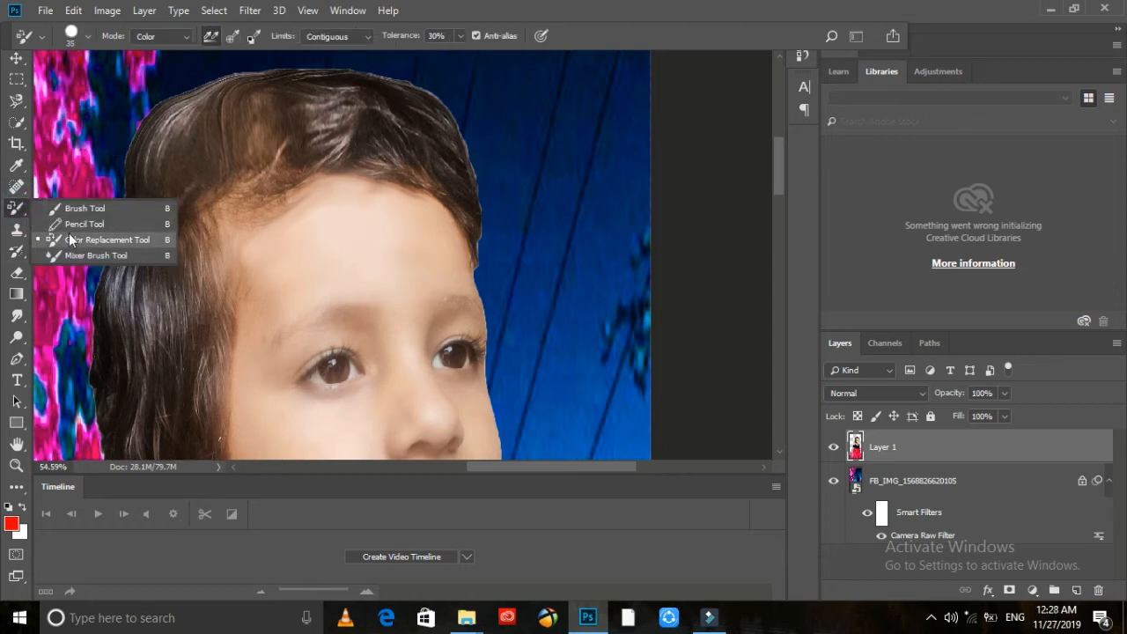
pyautogui.click(17, 252)
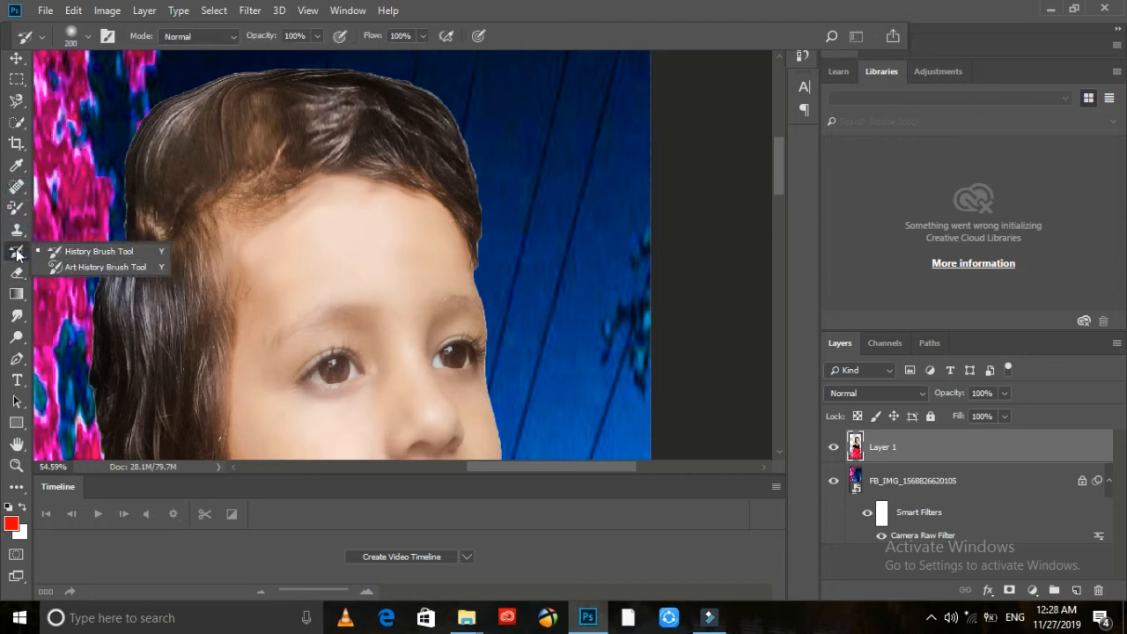
pyautogui.click(88, 251)
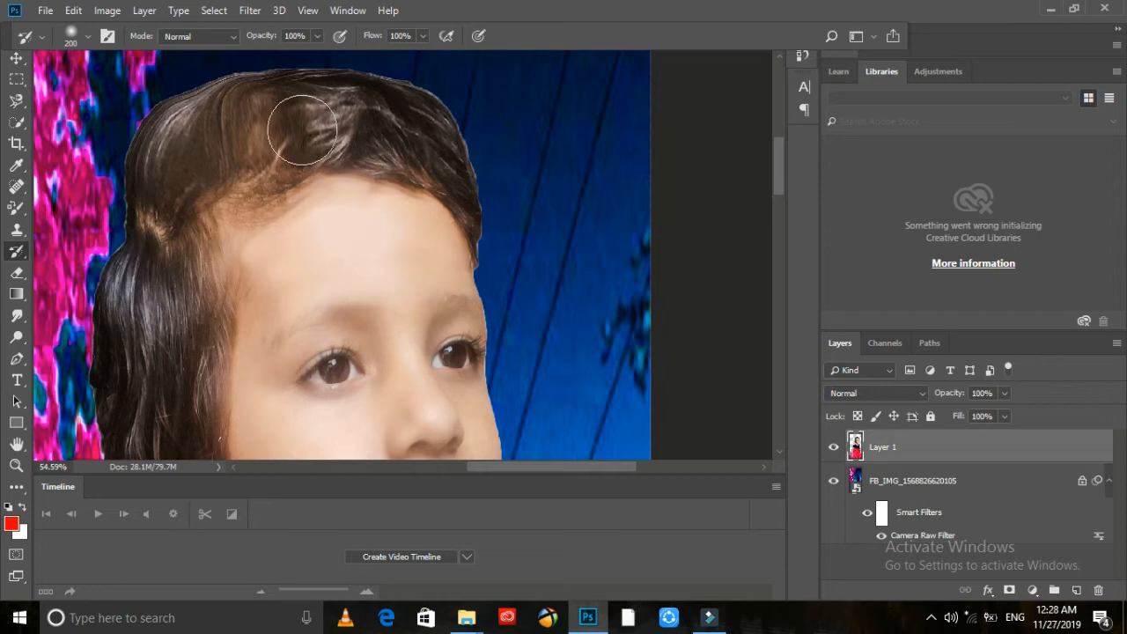
pyautogui.rightClick(302, 131)
pyautogui.click(105, 107)
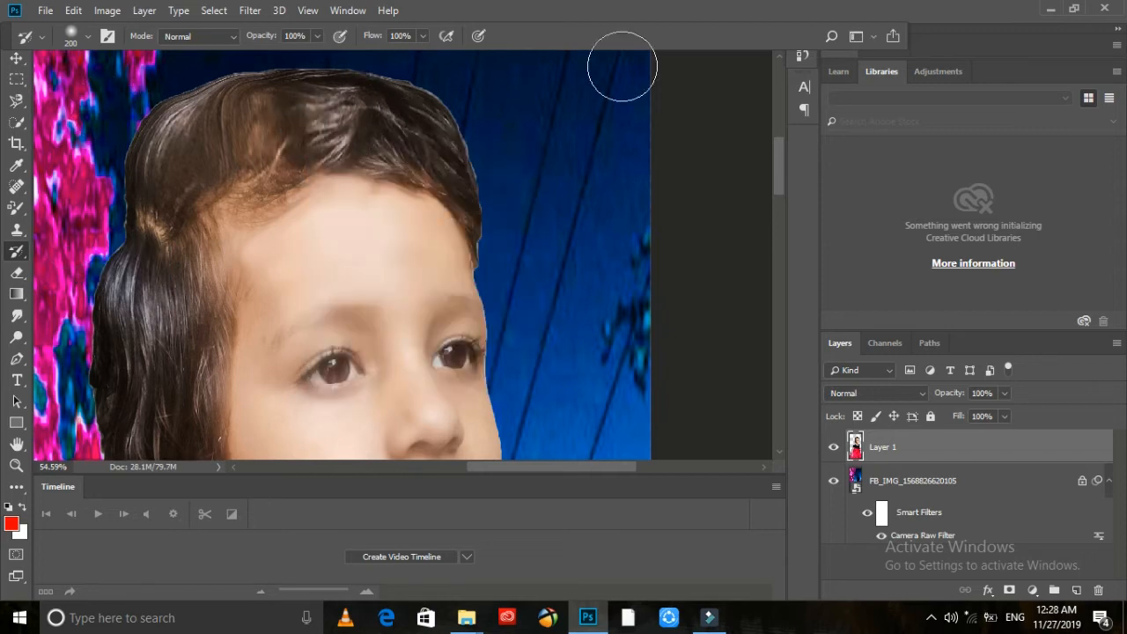
# Switch to the Color Replacement tool and enlarge its brush to 400 px for recoloring the child's hair
pyautogui.click(15, 209)
pyautogui.click(307, 151)
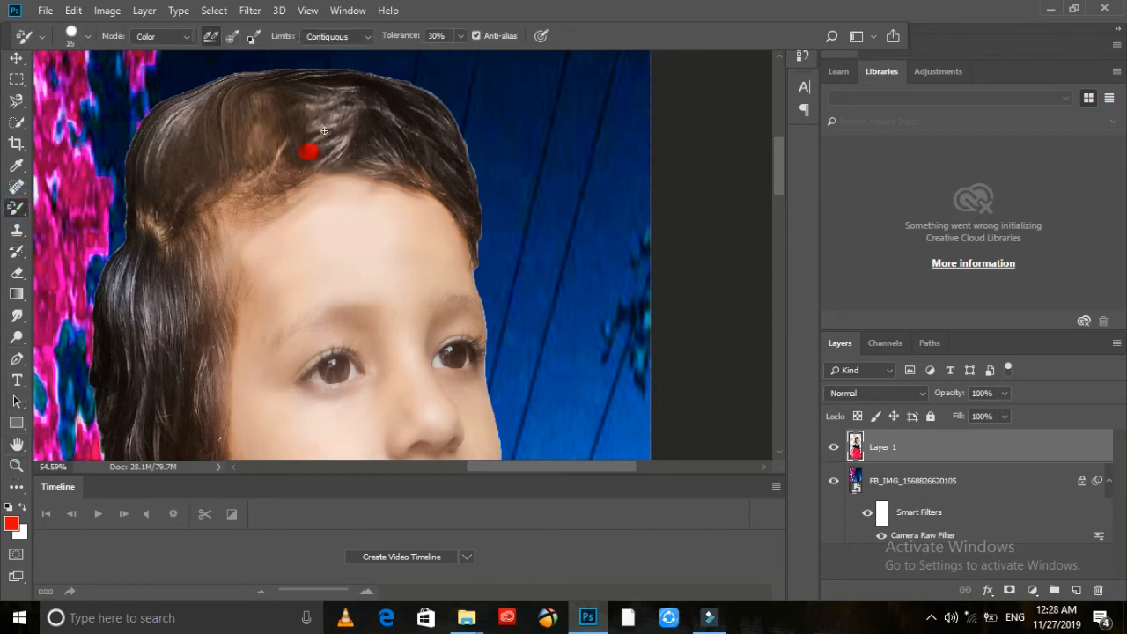
pyautogui.press(']')
pyautogui.press(']')
pyautogui.press(']')
pyautogui.press(']')
pyautogui.press(']')
pyautogui.press(']')
pyautogui.press(']')
pyautogui.press(']')
pyautogui.press(']')
pyautogui.press(']')
pyautogui.press(']')
pyautogui.press(']')
pyautogui.press(']')
pyautogui.press(']')
pyautogui.press(']')
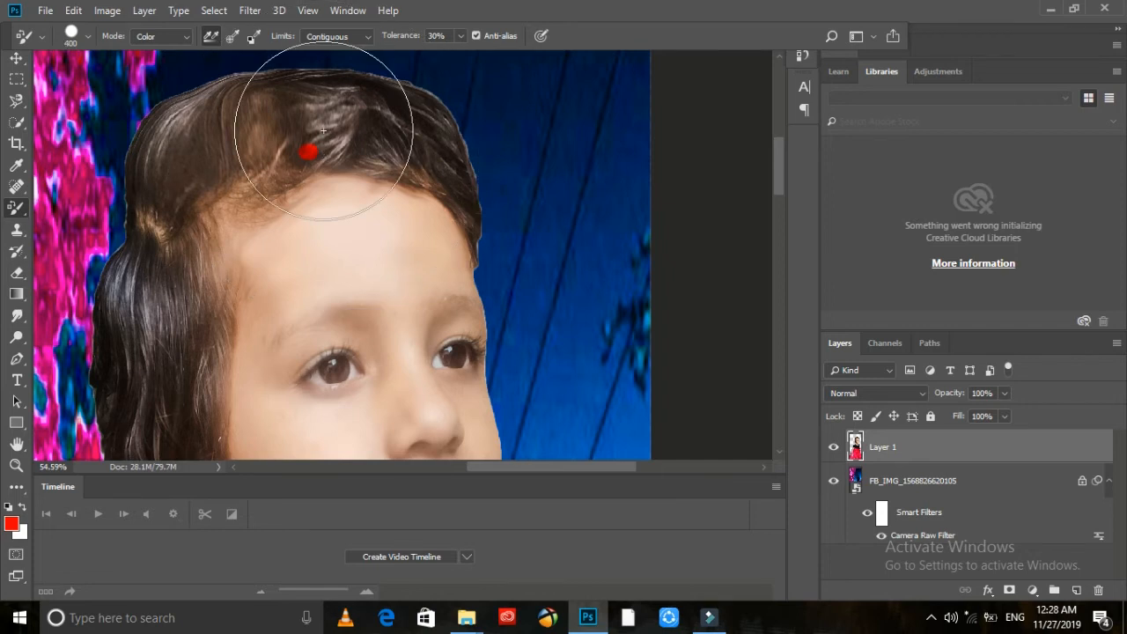
# Try recoloring the top of the hair red with the Color Replacement tool, and undo the stroke
pyautogui.moveTo(324, 135)
pyautogui.mouseDown()
pyautogui.moveTo(255, 101)
pyautogui.moveTo(221, 114)
pyautogui.moveTo(453, 101)
pyautogui.moveTo(448, 146)
pyautogui.moveTo(258, 69)
pyautogui.mouseUp()
pyautogui.hotkey('ctrl', 'z')
pyautogui.rightClick(266, 68)
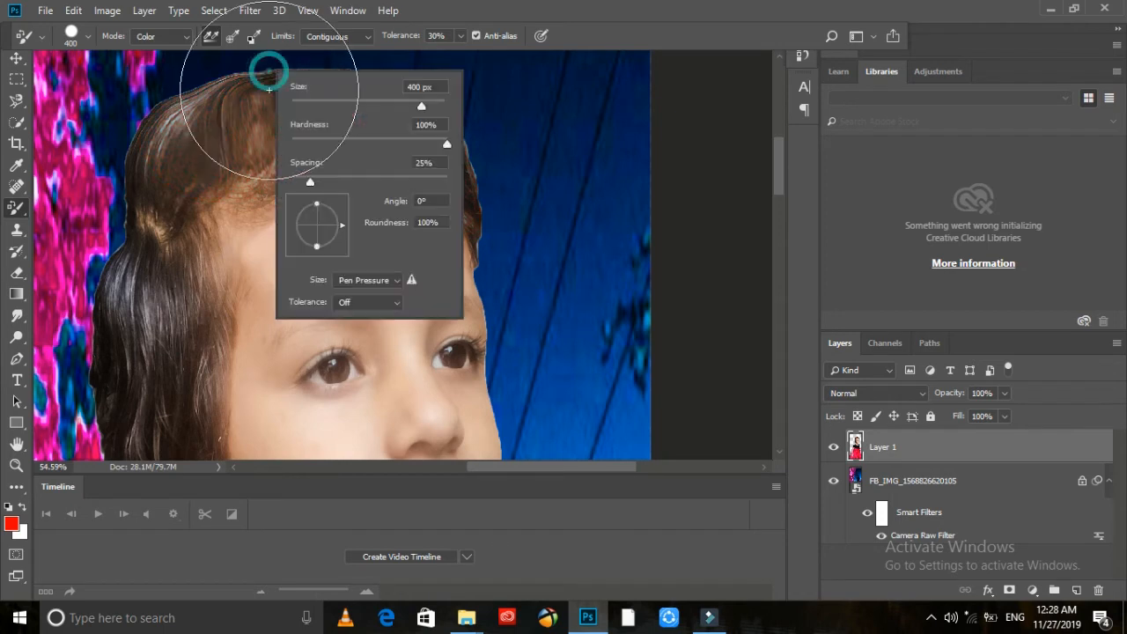
# Set the foreground color to fbb700 and recolor the child's hair on Layer 1 with the Color Replacement tool
pyautogui.click(14, 527)
pyautogui.moveTo(573, 249); pyautogui.dragTo(585, 304)
pyautogui.click(720, 106)
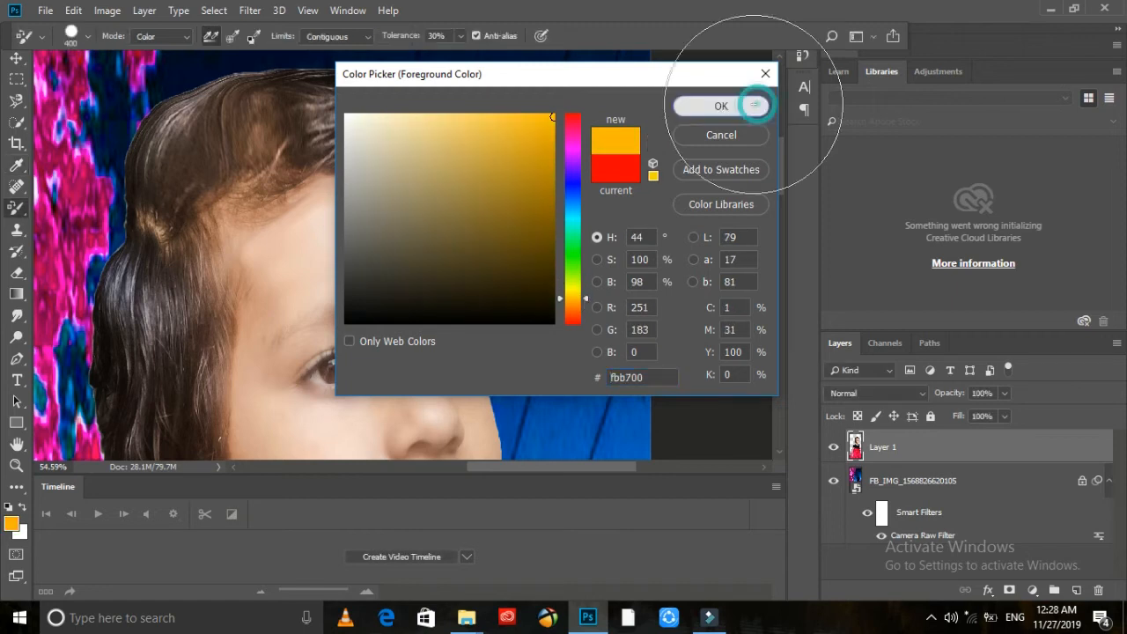
pyautogui.moveTo(425, 103)
pyautogui.mouseDown()
pyautogui.moveTo(212, 123)
pyautogui.moveTo(136, 209)
pyautogui.moveTo(120, 289)
pyautogui.moveTo(140, 286)
pyautogui.moveTo(137, 226)
pyautogui.moveTo(168, 246)
pyautogui.moveTo(176, 309)
pyautogui.mouseUp()
pyautogui.scroll(-3, 140, 286)
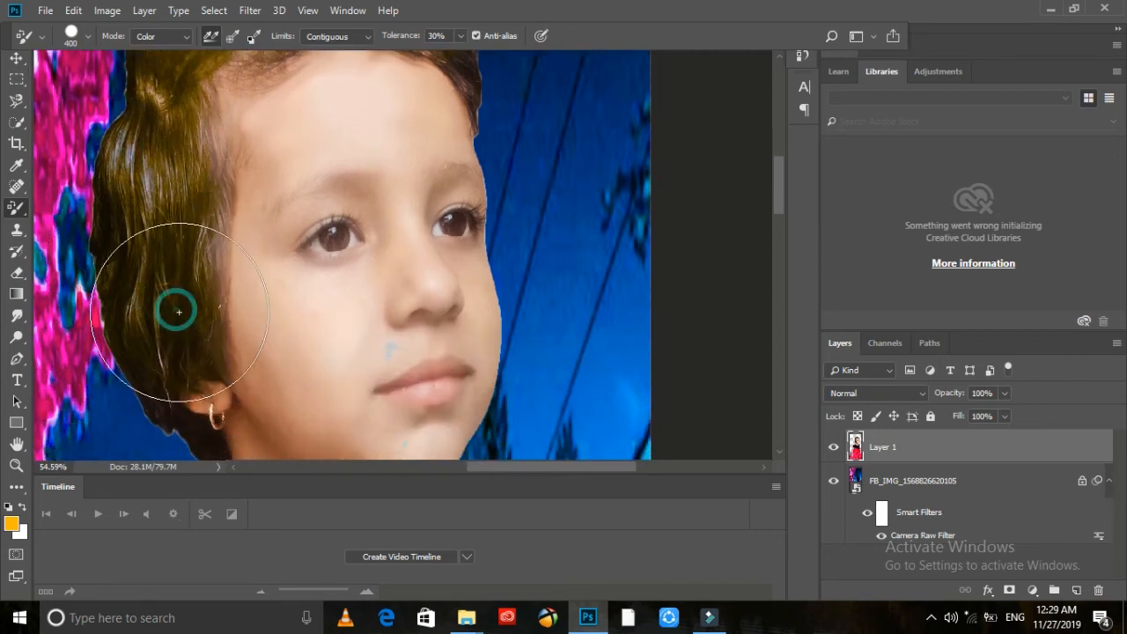
pyautogui.scroll(-2, 141, 317)
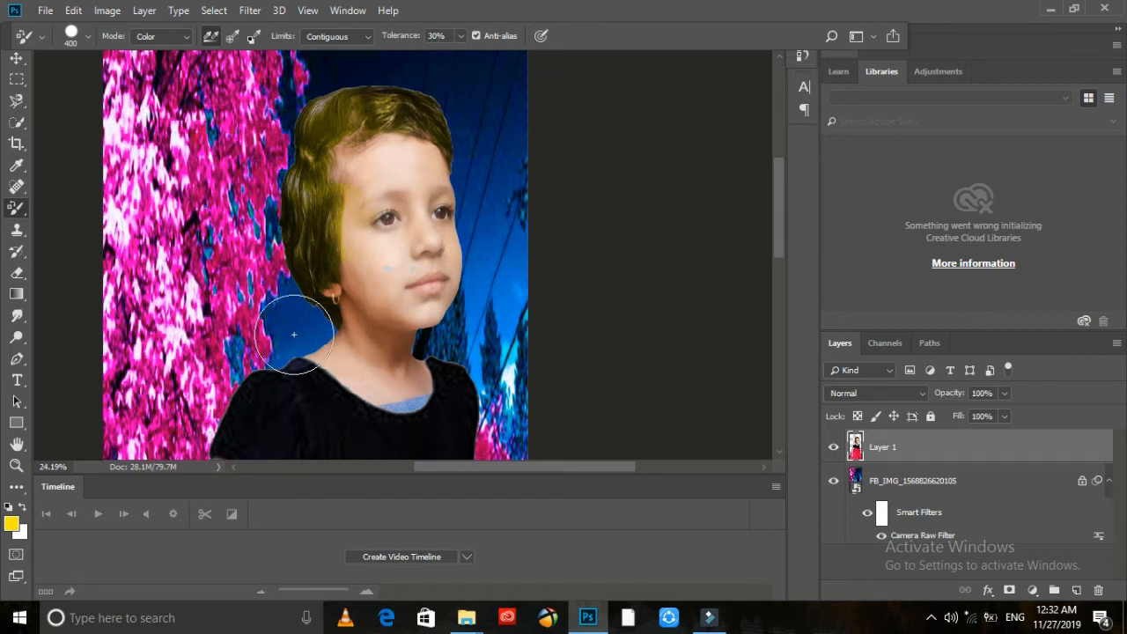
pyautogui.scroll(1, 463, 12)
pyautogui.scroll(-1, 444, 58)
pyautogui.hotkey('alt', 'space')
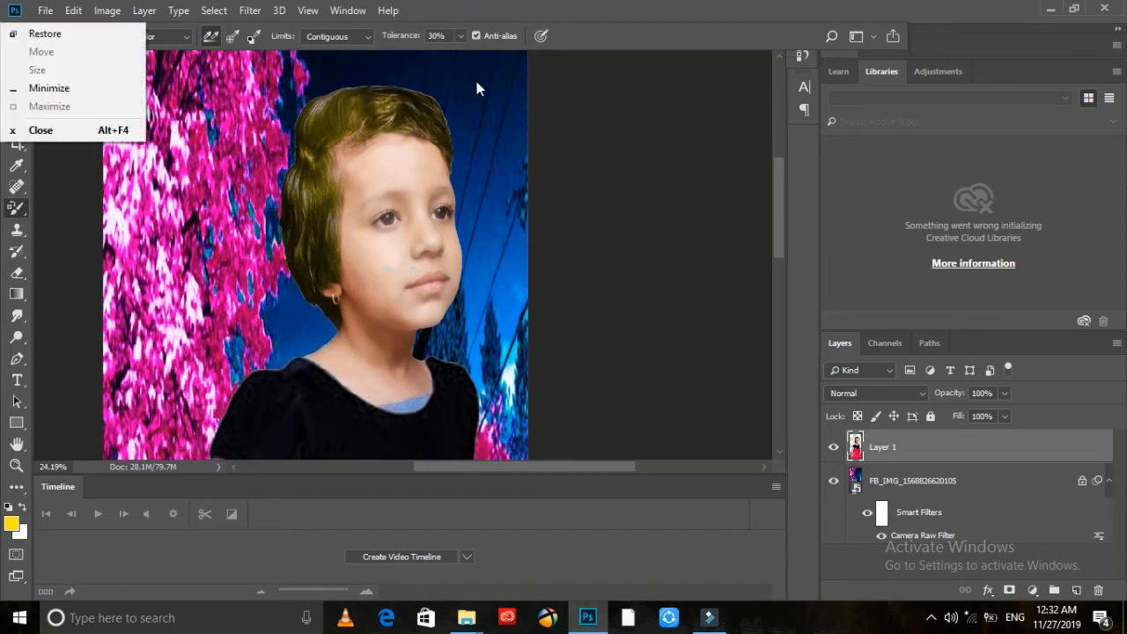
pyautogui.scroll(-3, 484, 88)
pyautogui.press('super')
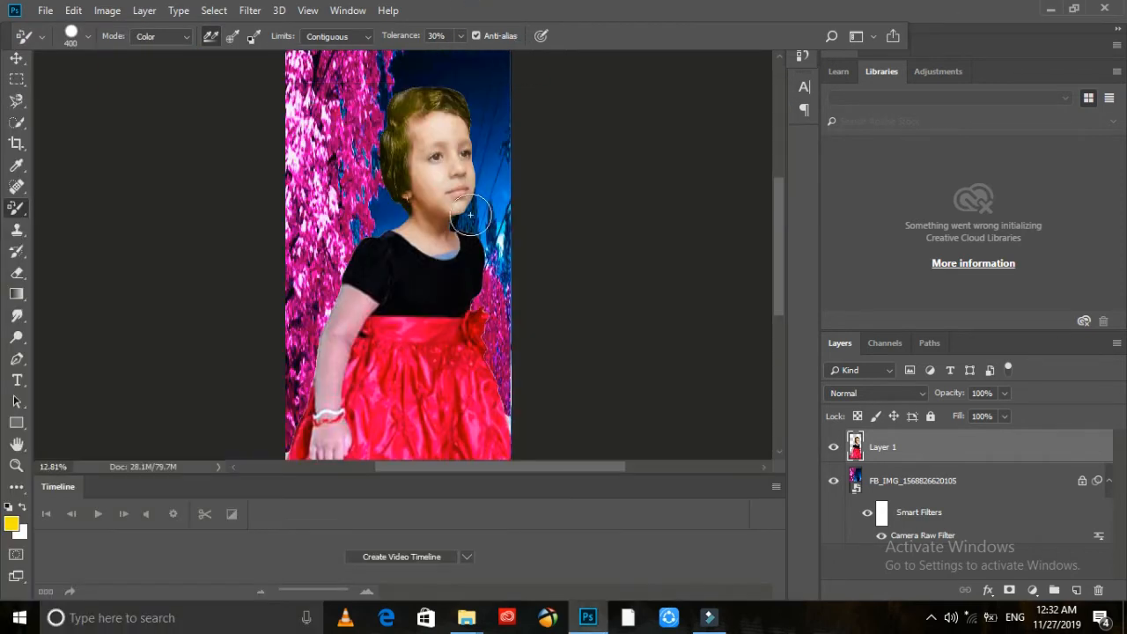
pyautogui.click(46, 10)
pyautogui.click(249, 13)
pyautogui.click(249, 13)
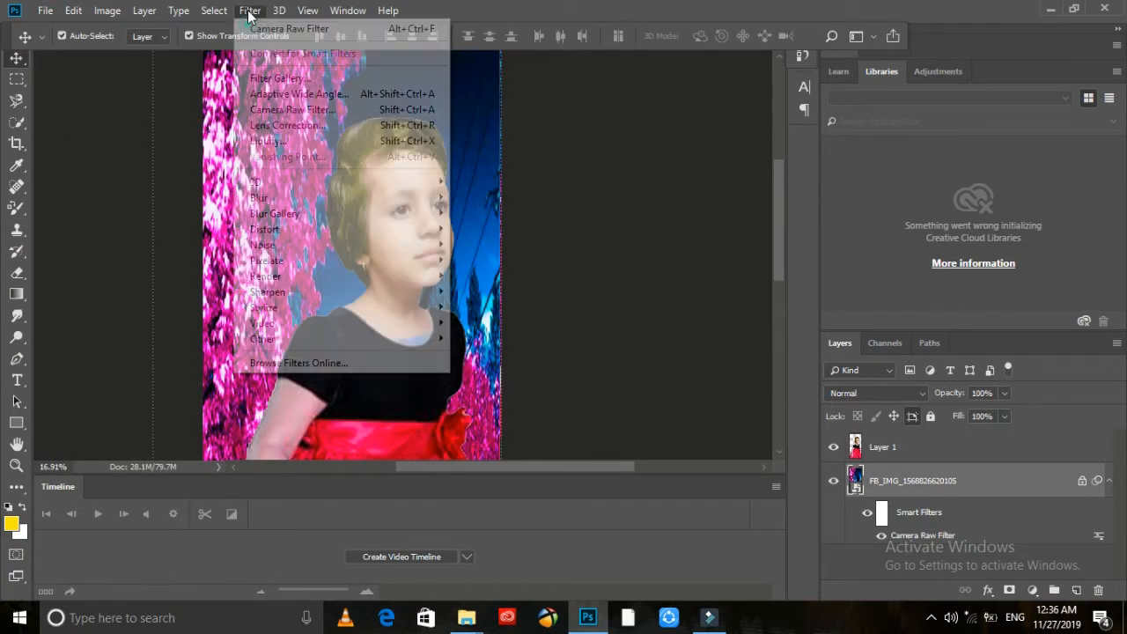
pyautogui.click(299, 109)
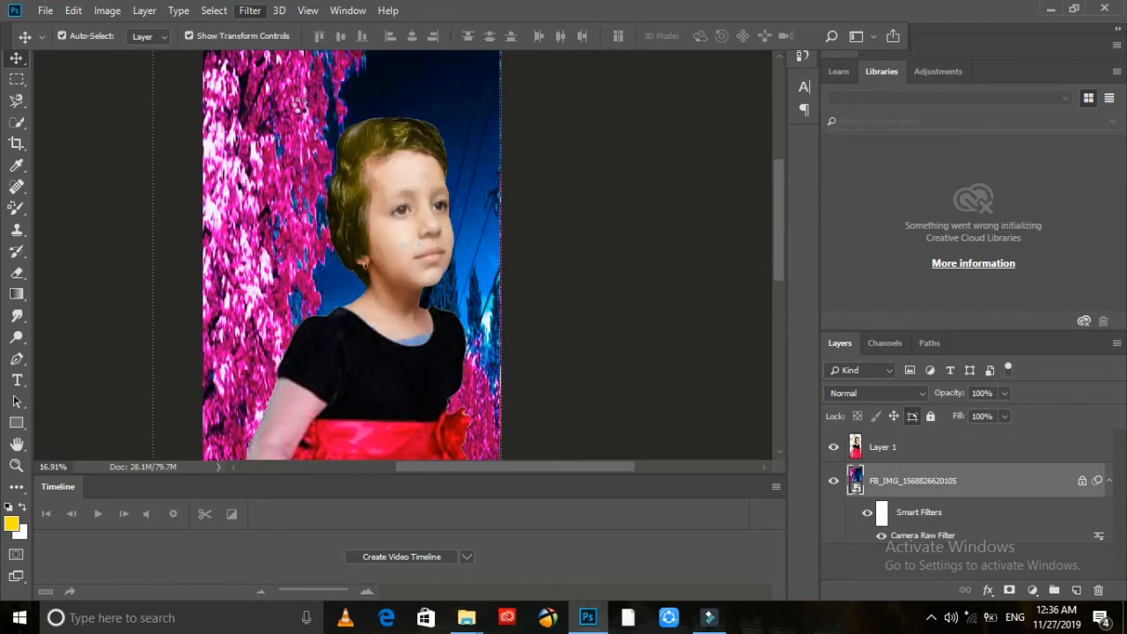
pyautogui.click(937, 570)
# Flatten the image into a single background layer and open the Camera Raw filter on it
pyautogui.rightClick(917, 496)
pyautogui.click(792, 581)
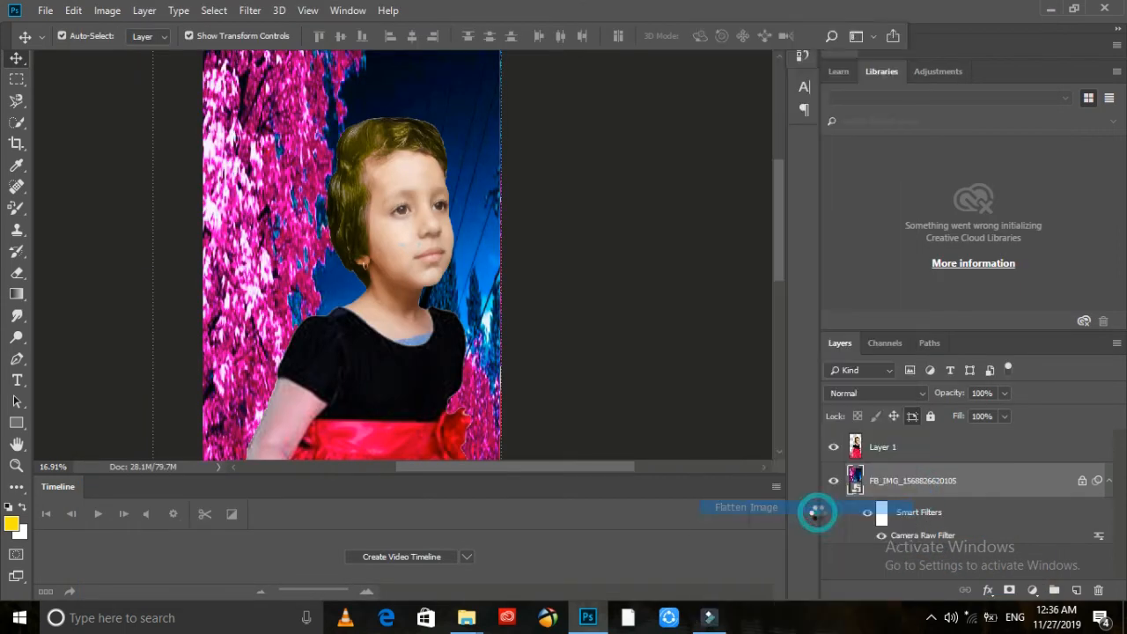
pyautogui.click(249, 11)
pyautogui.click(281, 50)
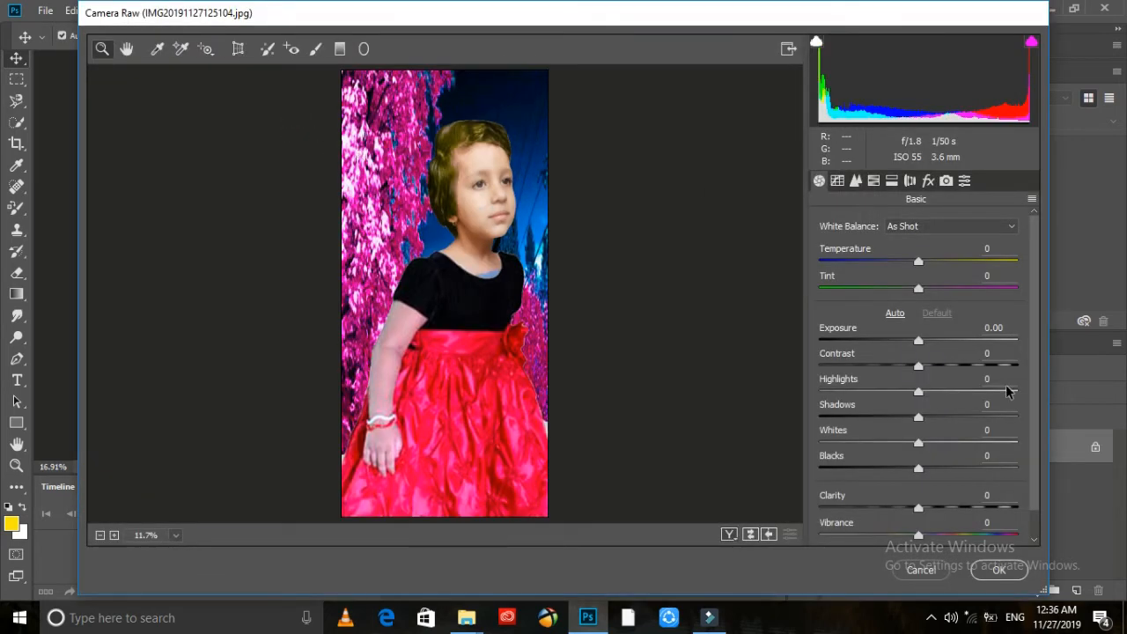
# Set Contrast to +2, Highlights to +13, Clarity to +24 and Vibrance to -3 in the Camera Raw basic adjustments
pyautogui.moveTo(947, 378); pyautogui.dragTo(920, 371)
pyautogui.click(930, 391)
pyautogui.moveTo(963, 506); pyautogui.dragTo(913, 529)
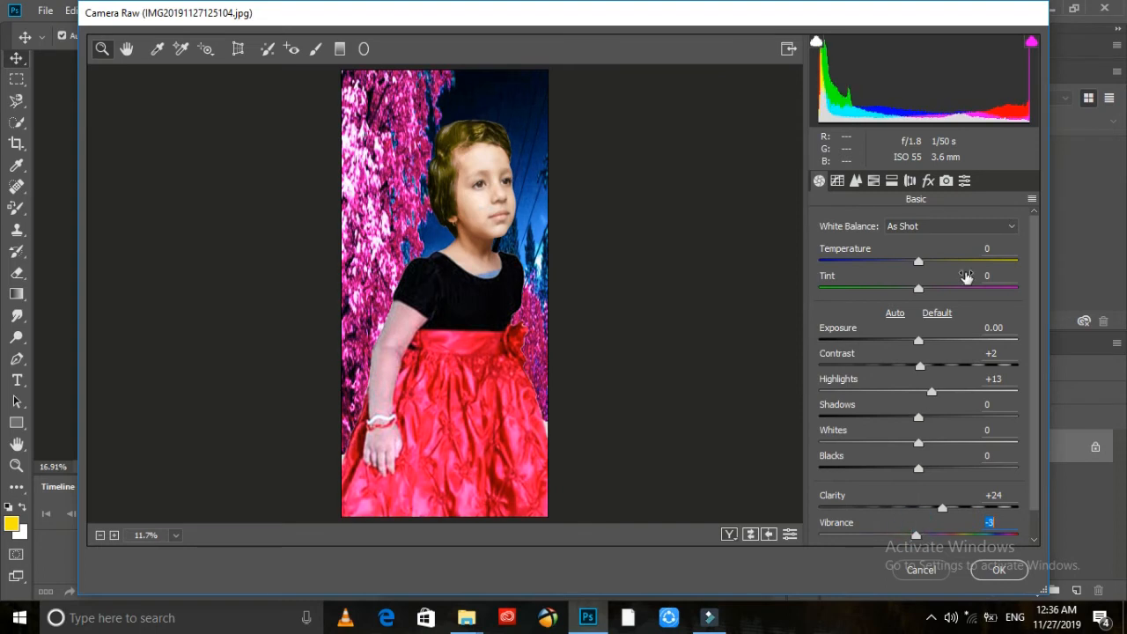
# Add a post-crop vignette with an amount of -43 and apply the Camera Raw filter
pyautogui.click(874, 181)
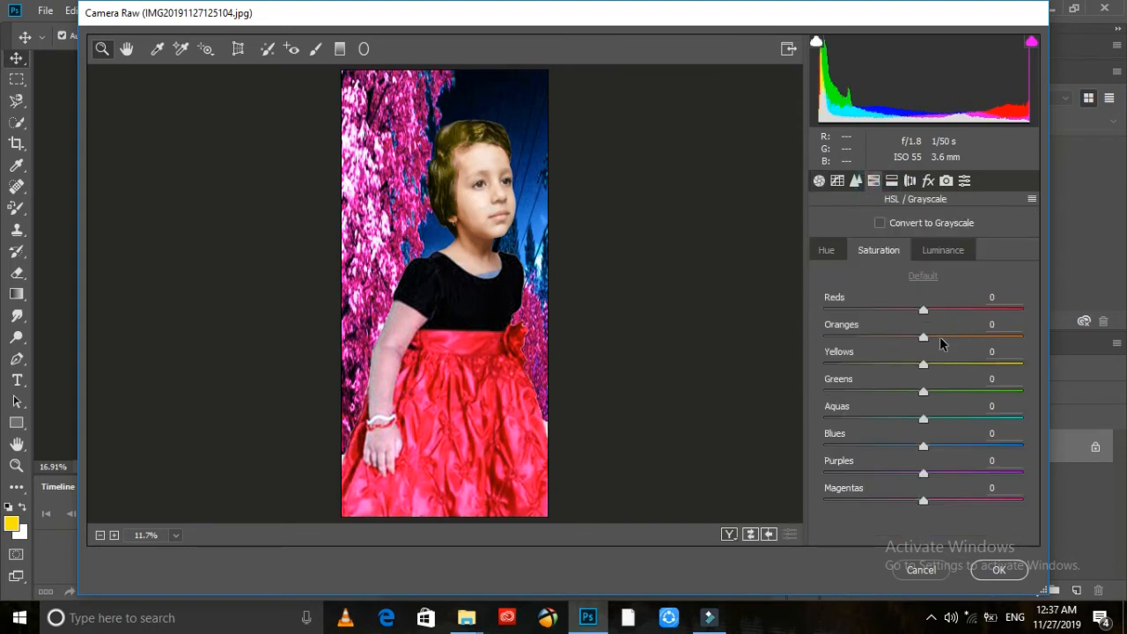
pyautogui.click(928, 180)
pyautogui.moveTo(867, 453)
pyautogui.mouseDown()
pyautogui.moveTo(857, 459)
pyautogui.moveTo(876, 449)
pyautogui.mouseUp()
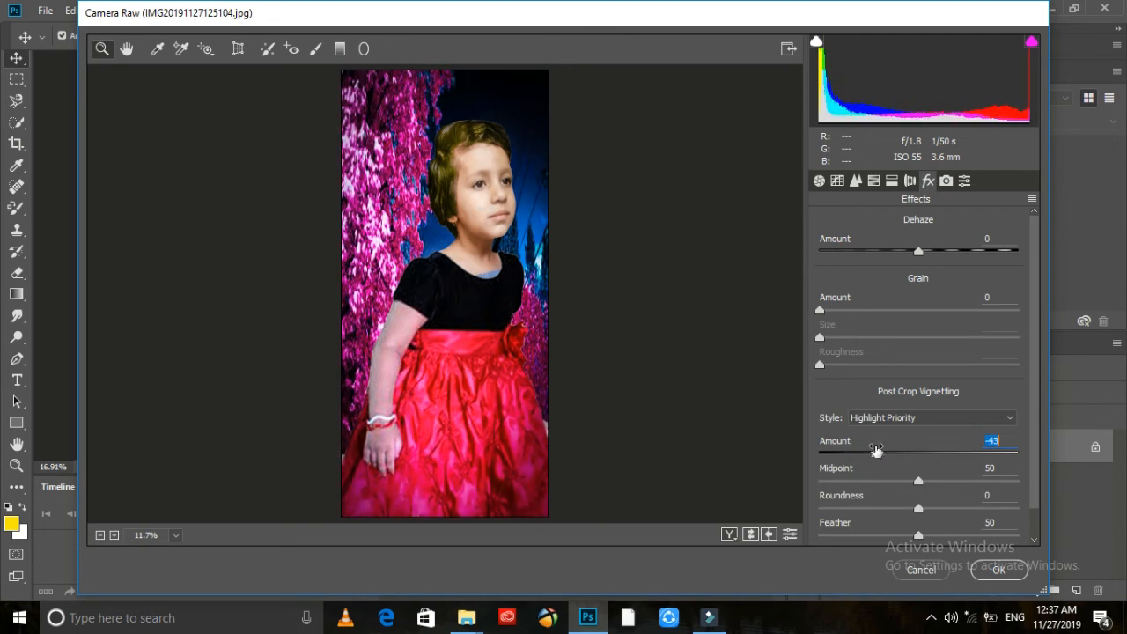
pyautogui.click(1019, 574)
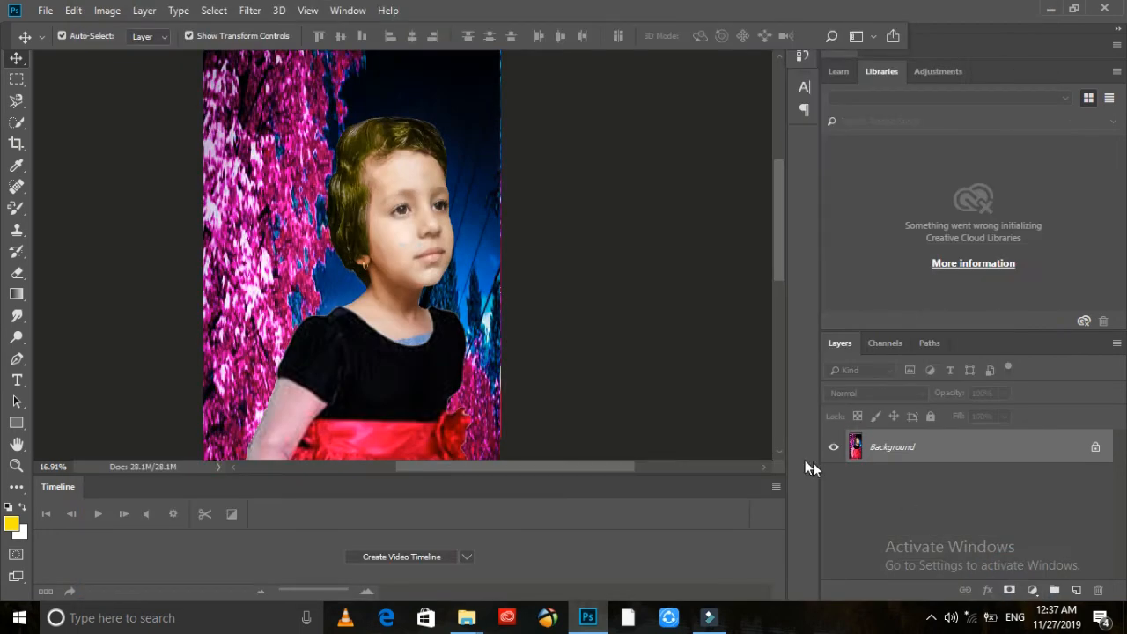
# Smudge away the blue specks on the cheek and beside the mouth with the 94 px Smudge tool
pyautogui.scroll(10, 453, 253)
pyautogui.hotkey('alt', 'space')
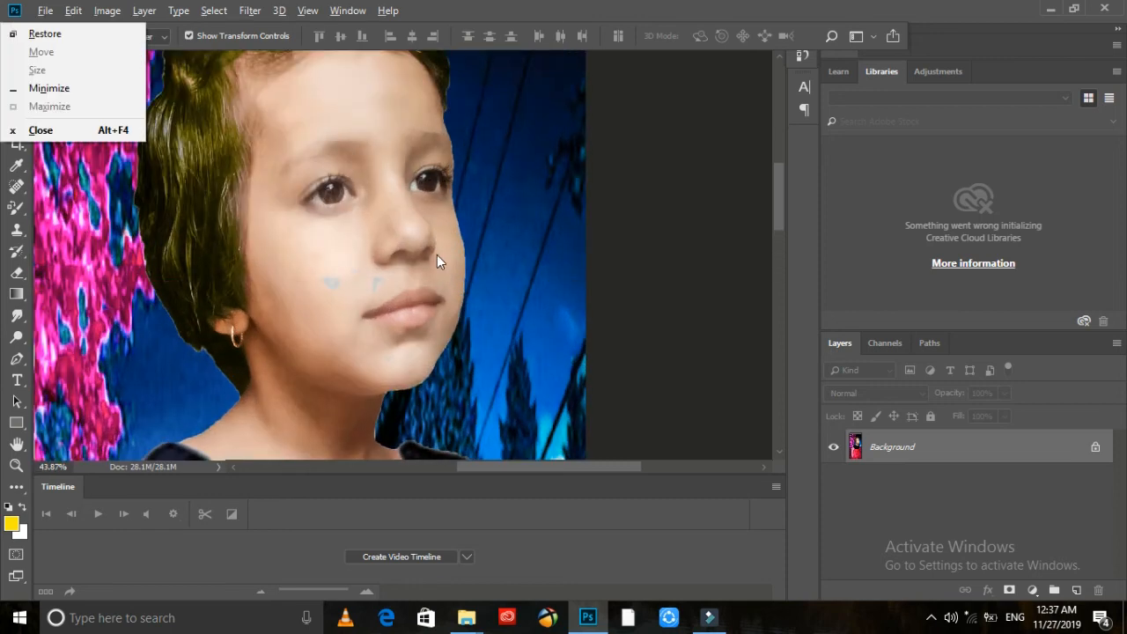
pyautogui.press('Escape')
pyautogui.scroll(8, 382, 316)
pyautogui.click(16, 315)
pyautogui.click(262, 260)
pyautogui.moveTo(280, 195)
pyautogui.mouseDown()
pyautogui.moveTo(270, 255)
pyautogui.moveTo(271, 218)
pyautogui.moveTo(348, 248)
pyautogui.moveTo(368, 244)
pyautogui.moveTo(366, 254)
pyautogui.moveTo(323, 269)
pyautogui.moveTo(347, 253)
pyautogui.moveTo(316, 258)
pyautogui.moveTo(361, 244)
pyautogui.moveTo(291, 219)
pyautogui.mouseUp()
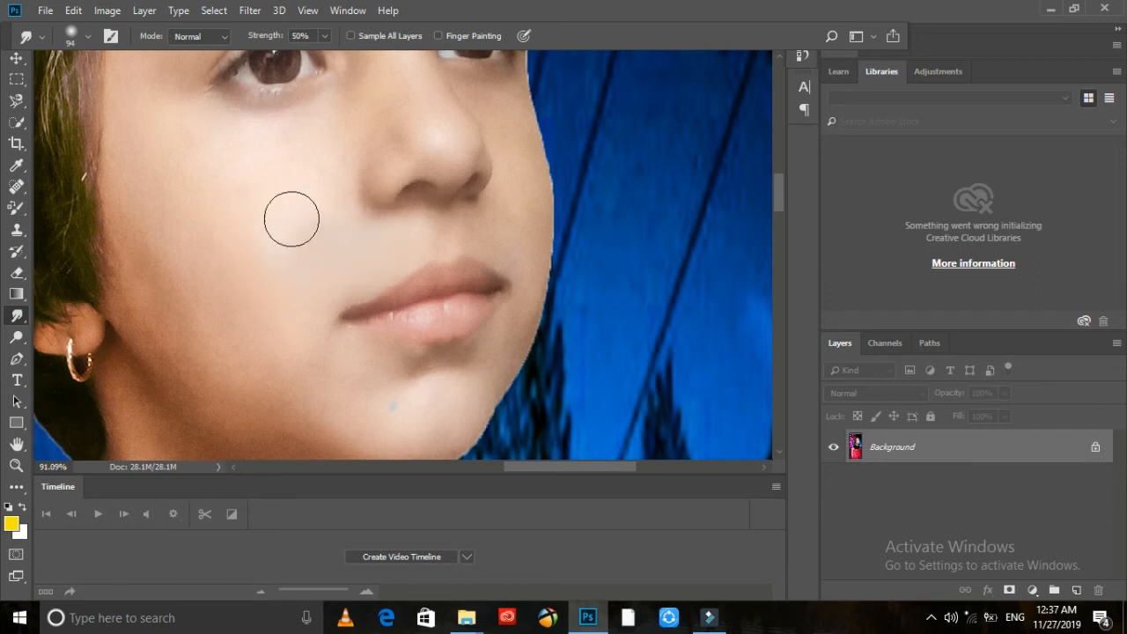
# Select the child's lips with the Quick Selection tool at a 70 px brush size
pyautogui.click(16, 122)
pyautogui.rightClick(458, 321)
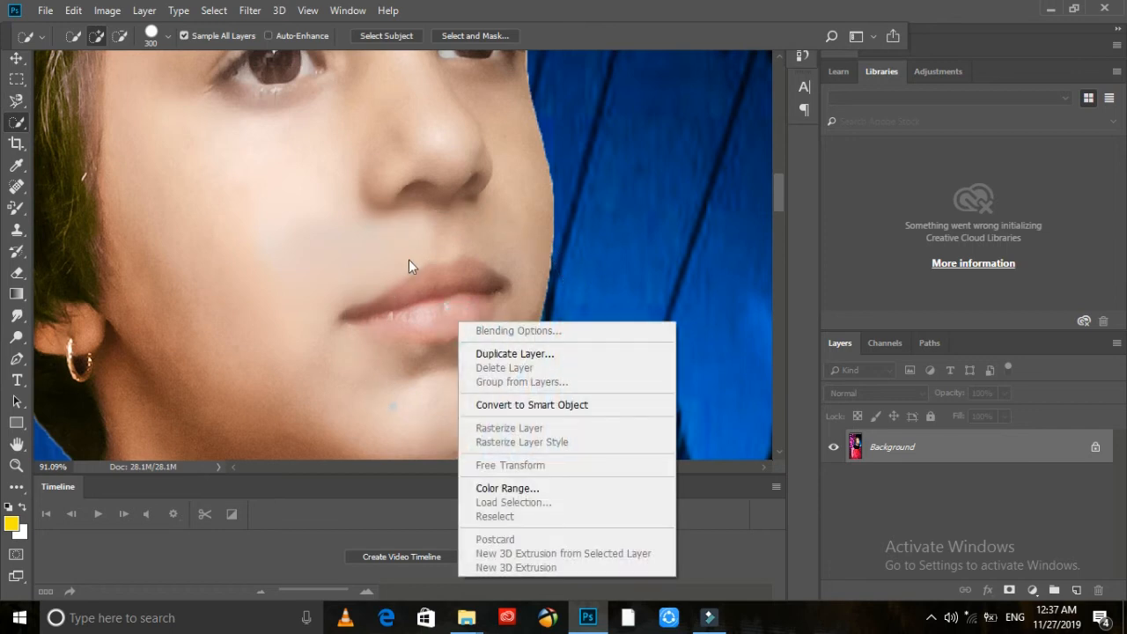
pyautogui.press('Escape')
pyautogui.press('[')
pyautogui.press('[')
pyautogui.press('[')
pyautogui.press('[')
pyautogui.press('[')
pyautogui.press('[')
pyautogui.press('[')
pyautogui.press('[')
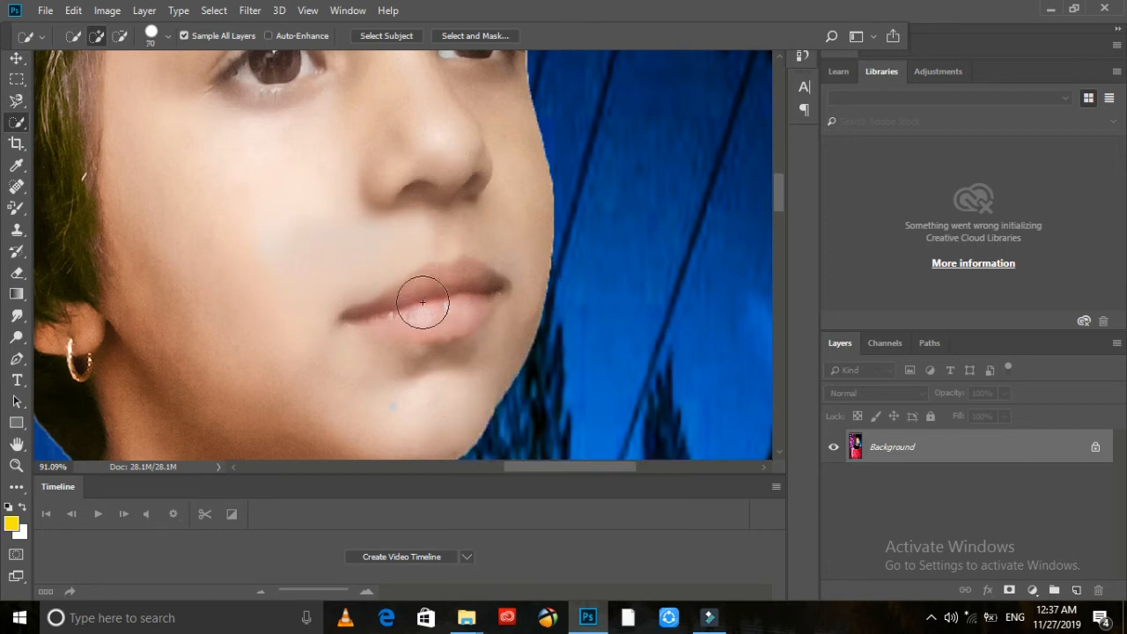
pyautogui.moveTo(432, 302)
pyautogui.mouseDown()
pyautogui.moveTo(461, 318)
pyautogui.moveTo(416, 313)
pyautogui.moveTo(465, 315)
pyautogui.moveTo(469, 299)
pyautogui.moveTo(473, 390)
pyautogui.moveTo(521, 351)
pyautogui.moveTo(457, 373)
pyautogui.moveTo(362, 360)
pyautogui.moveTo(470, 387)
pyautogui.moveTo(529, 292)
pyautogui.moveTo(513, 319)
pyautogui.mouseUp()
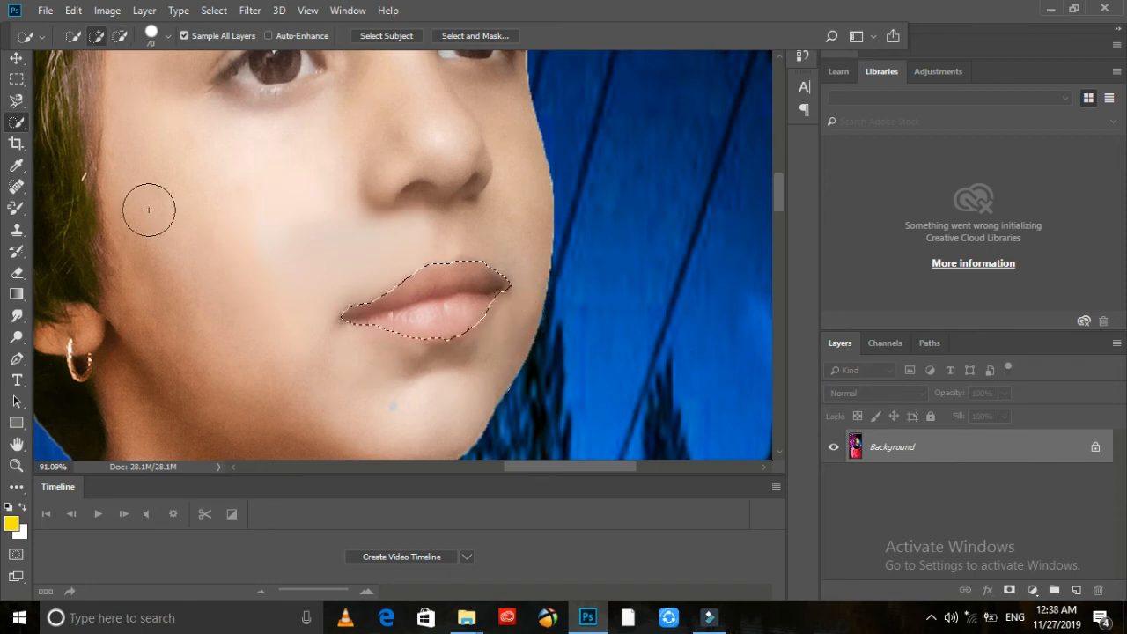
# Try raising the lips' saturation to +46 with Hue/Saturation, and undo the change
pyautogui.click(106, 11)
pyautogui.moveTo(254, 60)
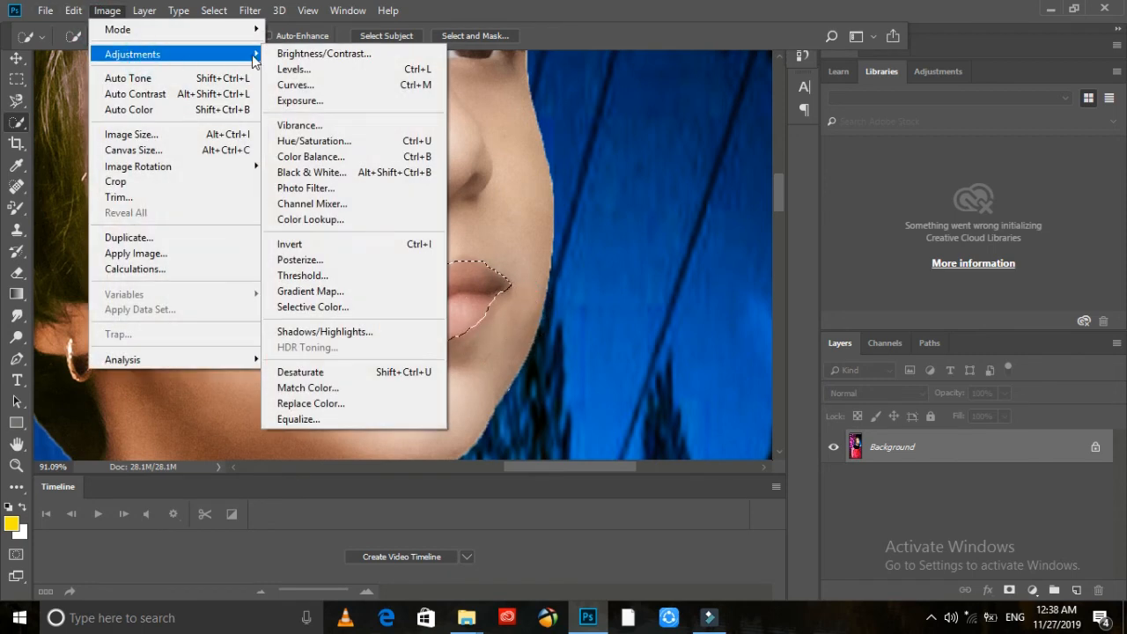
pyautogui.click(321, 142)
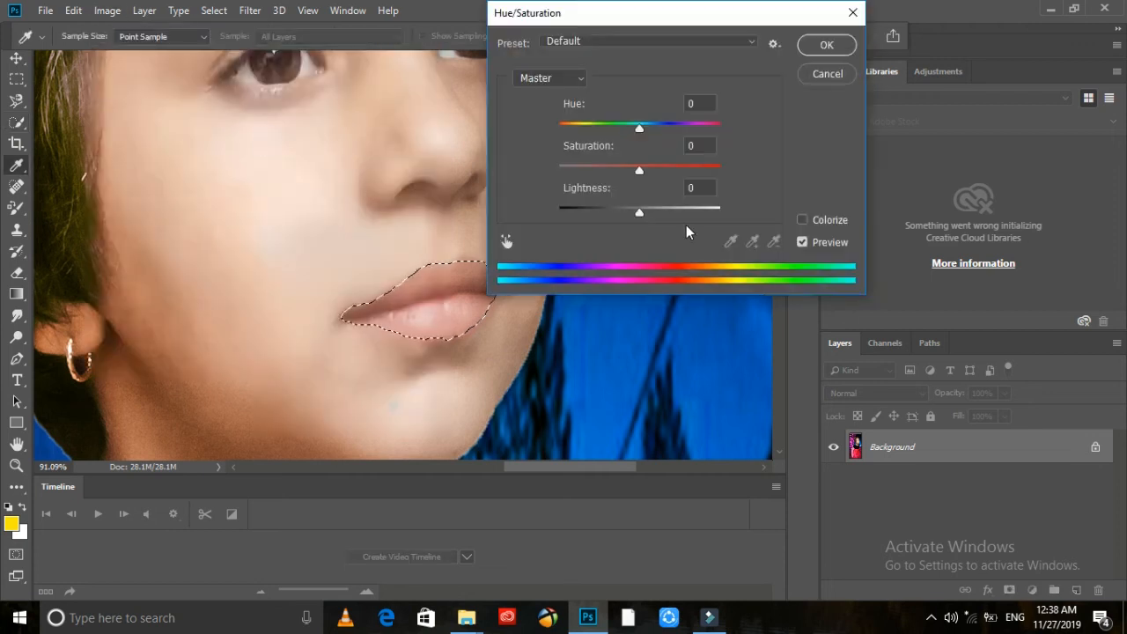
pyautogui.moveTo(647, 170); pyautogui.dragTo(672, 174)
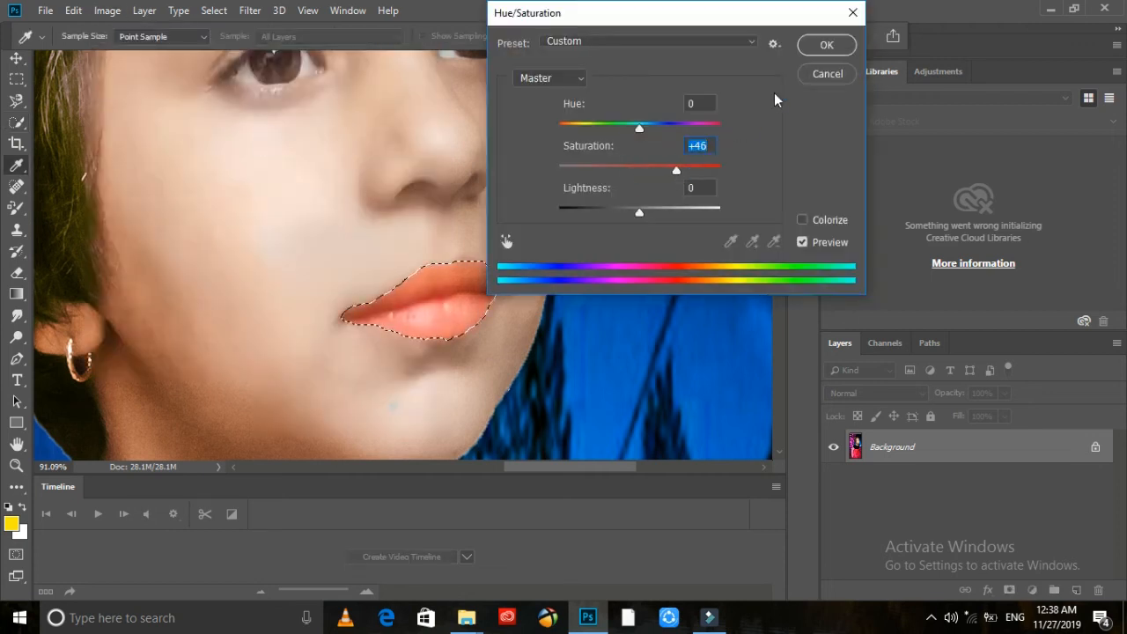
pyautogui.click(831, 44)
pyautogui.rightClick(503, 39)
pyautogui.click(515, 35)
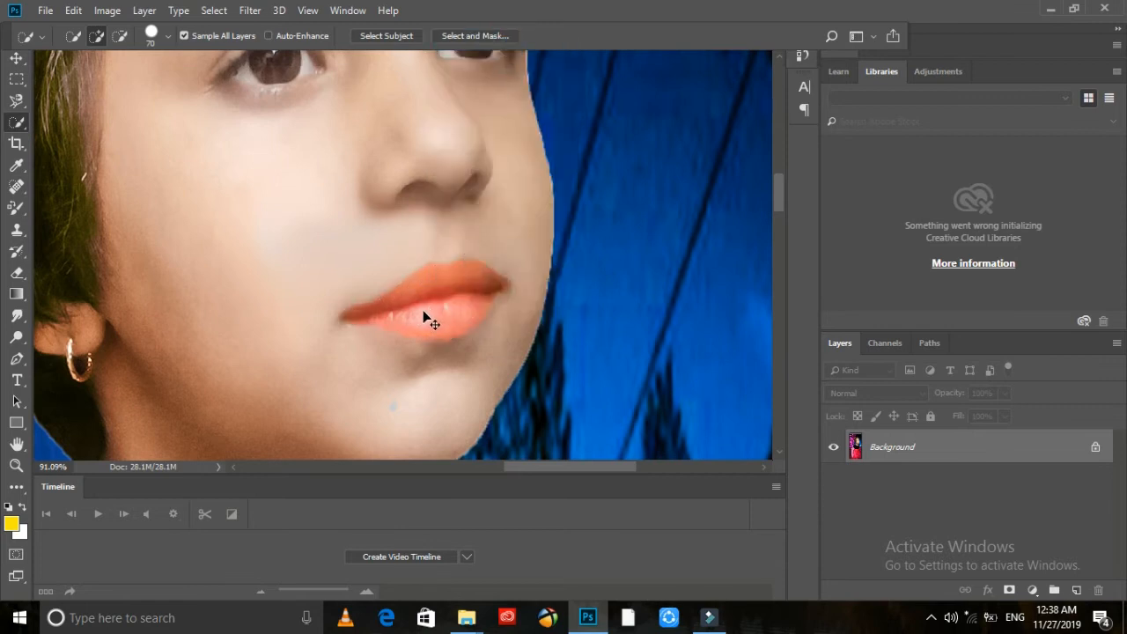
pyautogui.hotkey('ctrl', 'z')
# Set the selected lips' saturation to +33 with Hue/Saturation, and deselect them
pyautogui.click(105, 13)
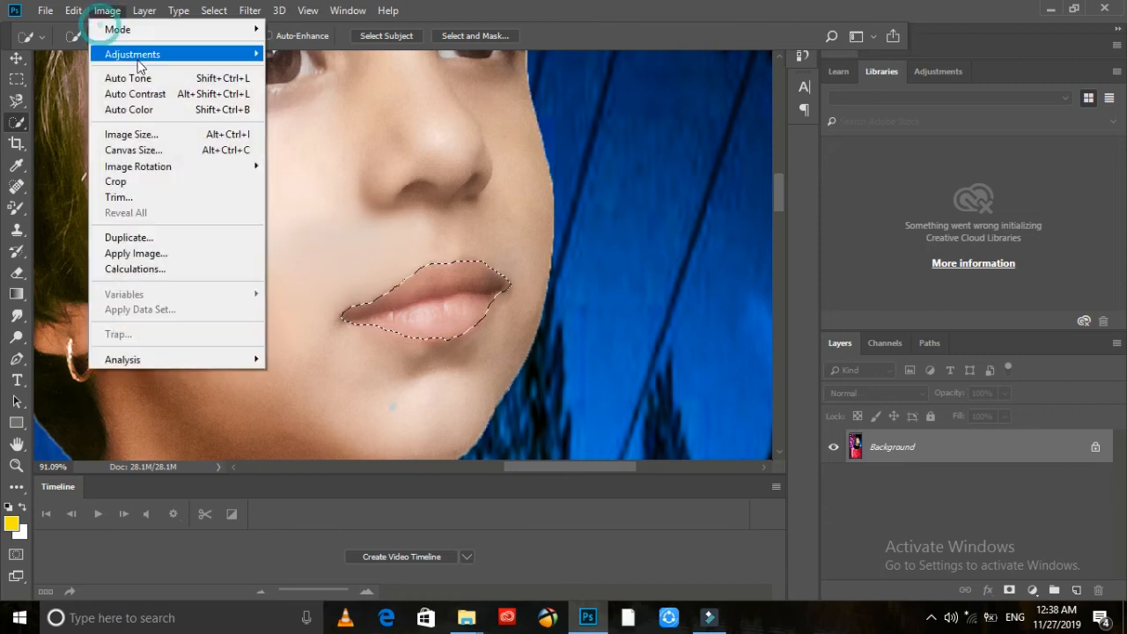
pyautogui.moveTo(138, 65)
pyautogui.click(308, 139)
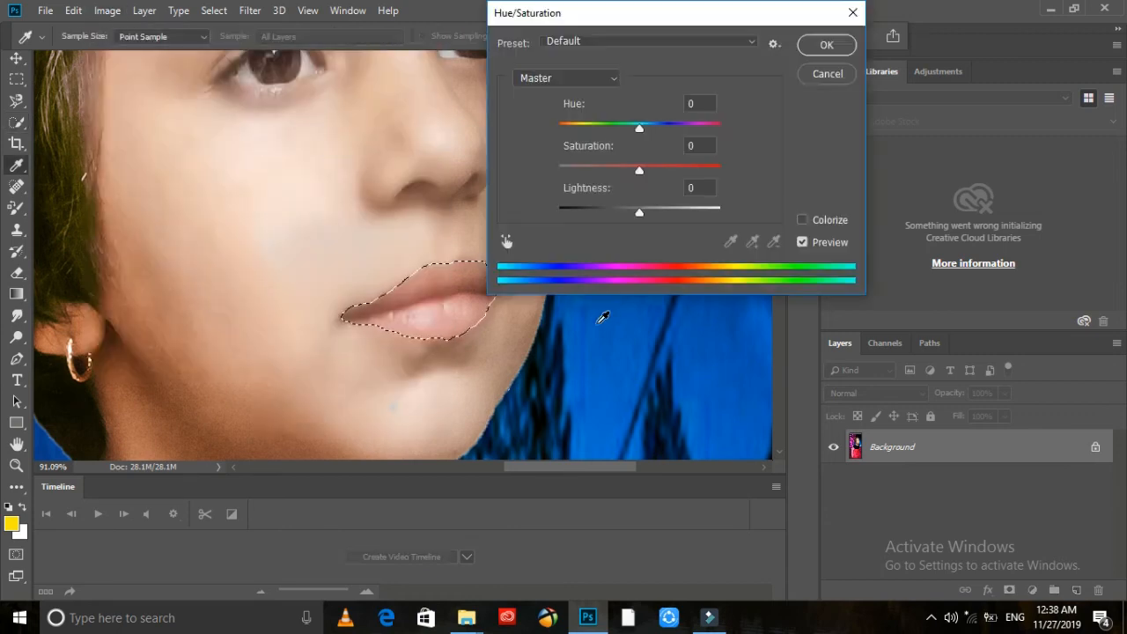
pyautogui.moveTo(661, 168); pyautogui.dragTo(665, 168)
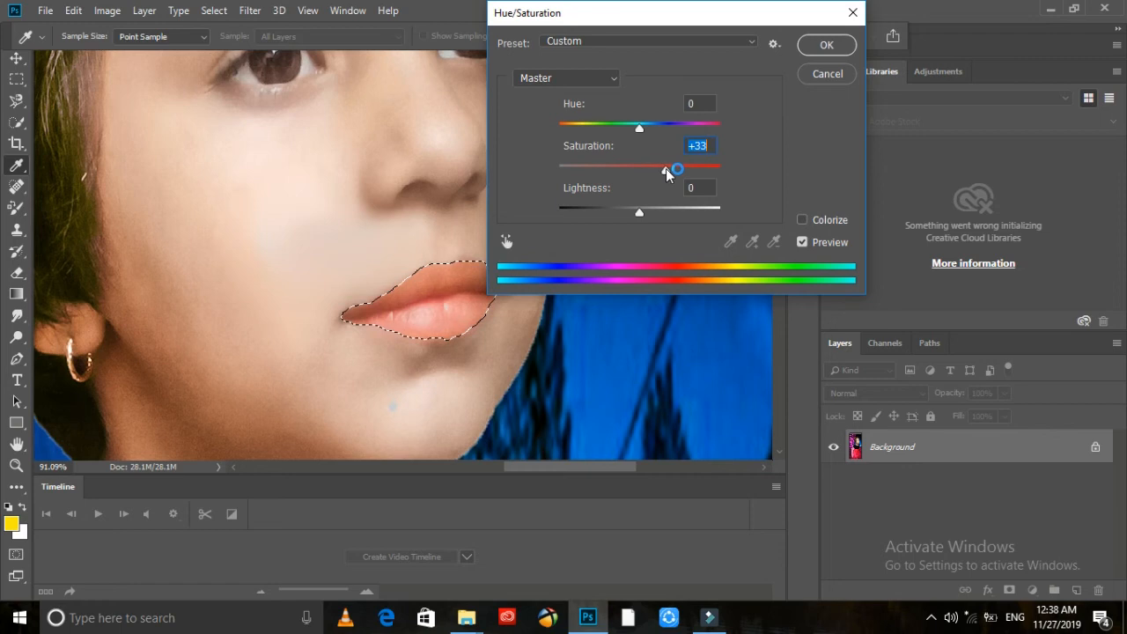
pyautogui.click(826, 45)
pyautogui.press('w')
pyautogui.rightClick(571, 206)
pyautogui.click(607, 214)
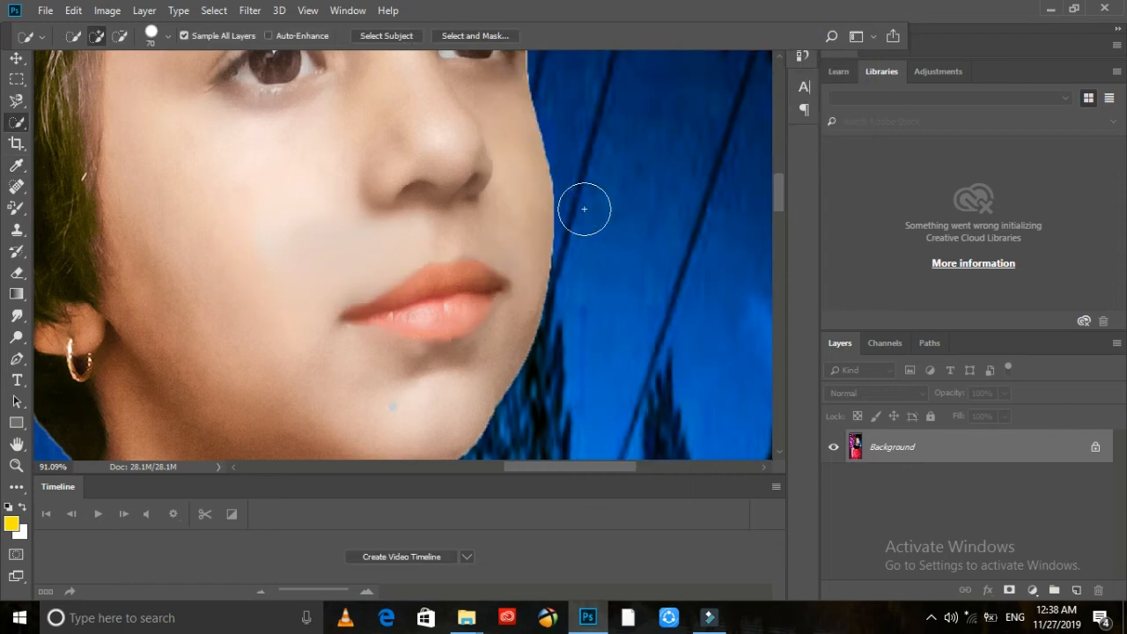
pyautogui.hotkey('ctrl', '0')
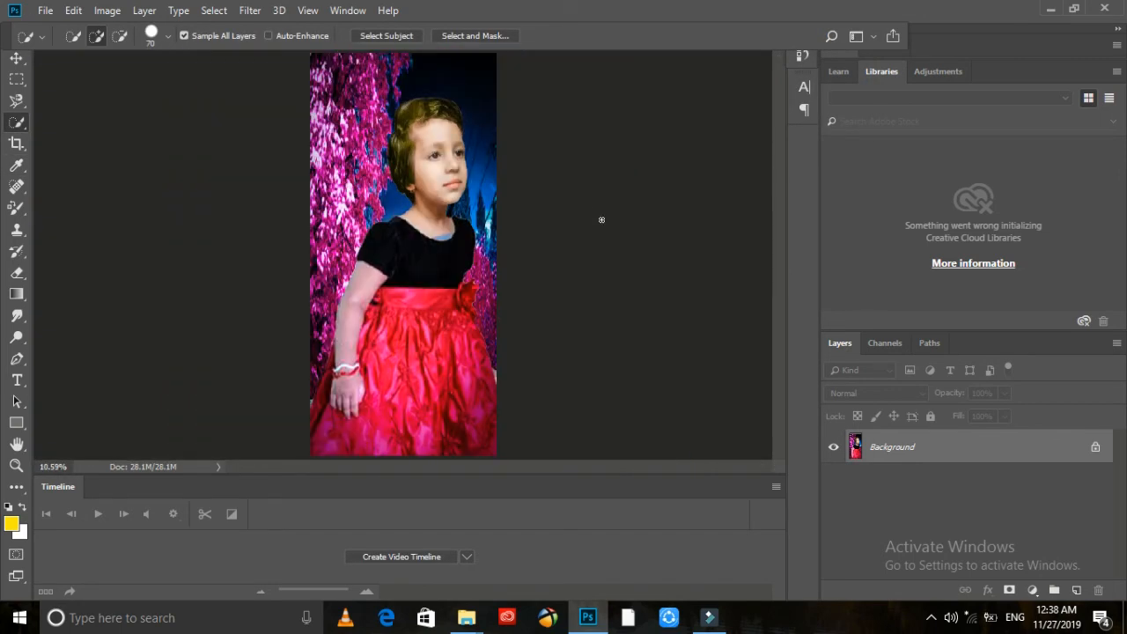
pyautogui.keyDown('alt'); pyautogui.scroll(10, 377, 114); pyautogui.keyUp('alt')
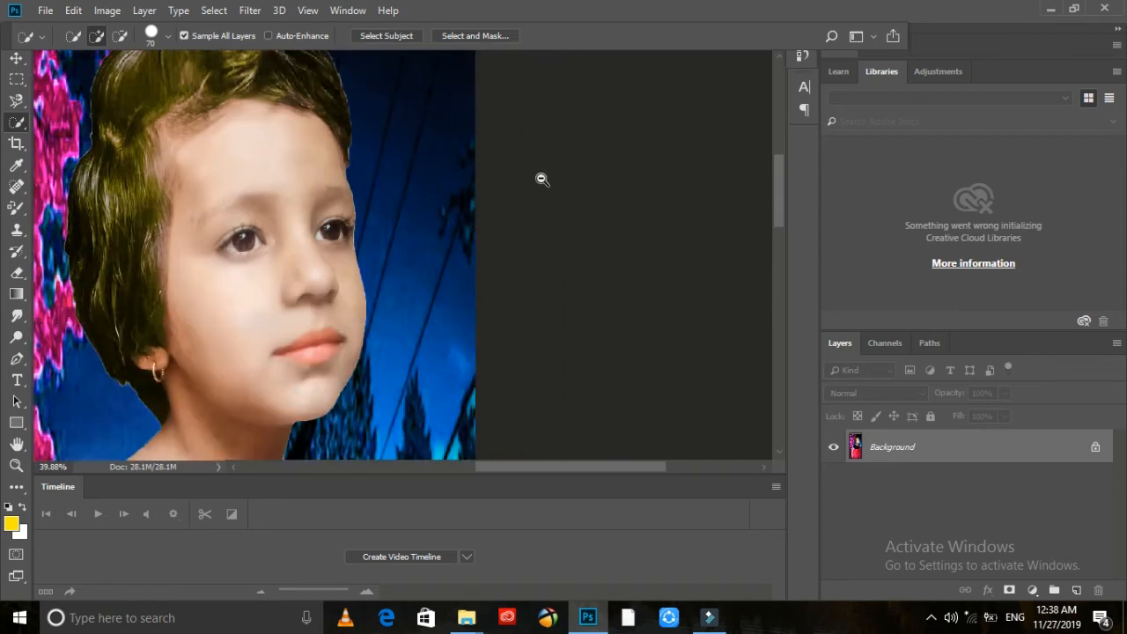
pyautogui.keyDown('alt'); pyautogui.scroll(-4, 220, 251); pyautogui.keyUp('alt')
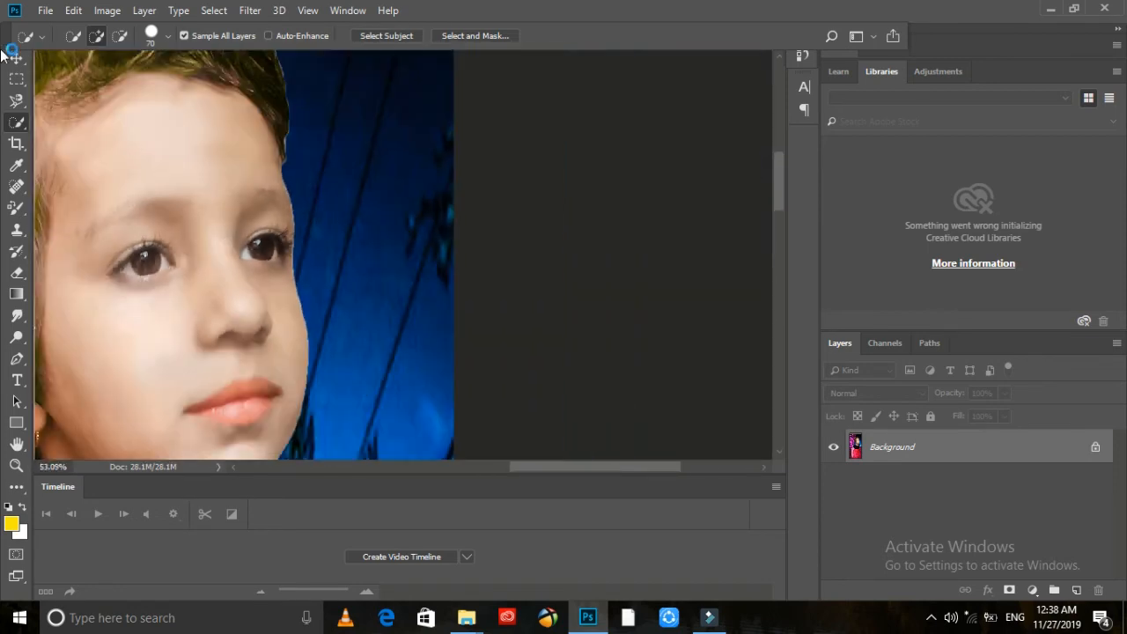
pyautogui.click(44, 11)
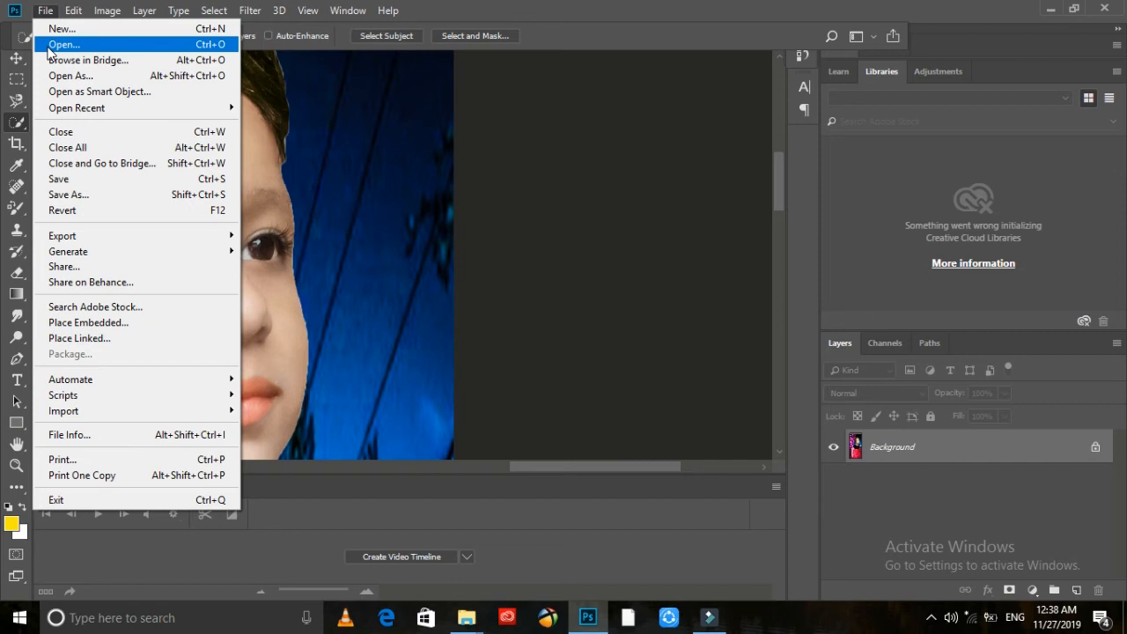
pyautogui.click(145, 323)
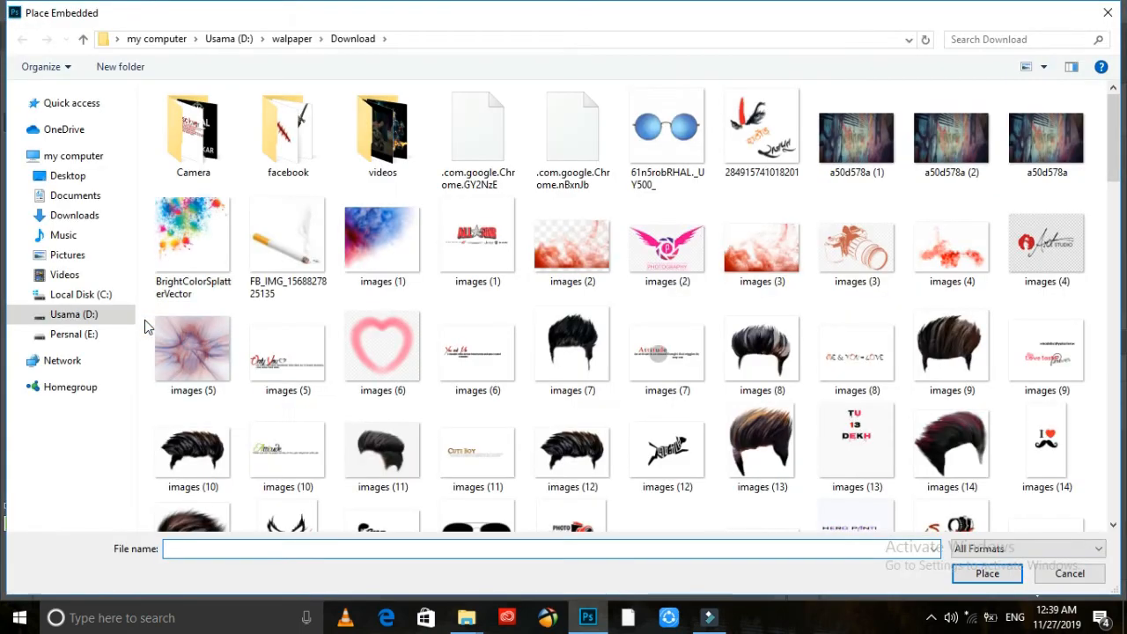
pyautogui.scroll(-5, 258, 189)
pyautogui.scroll(-5, 258, 190)
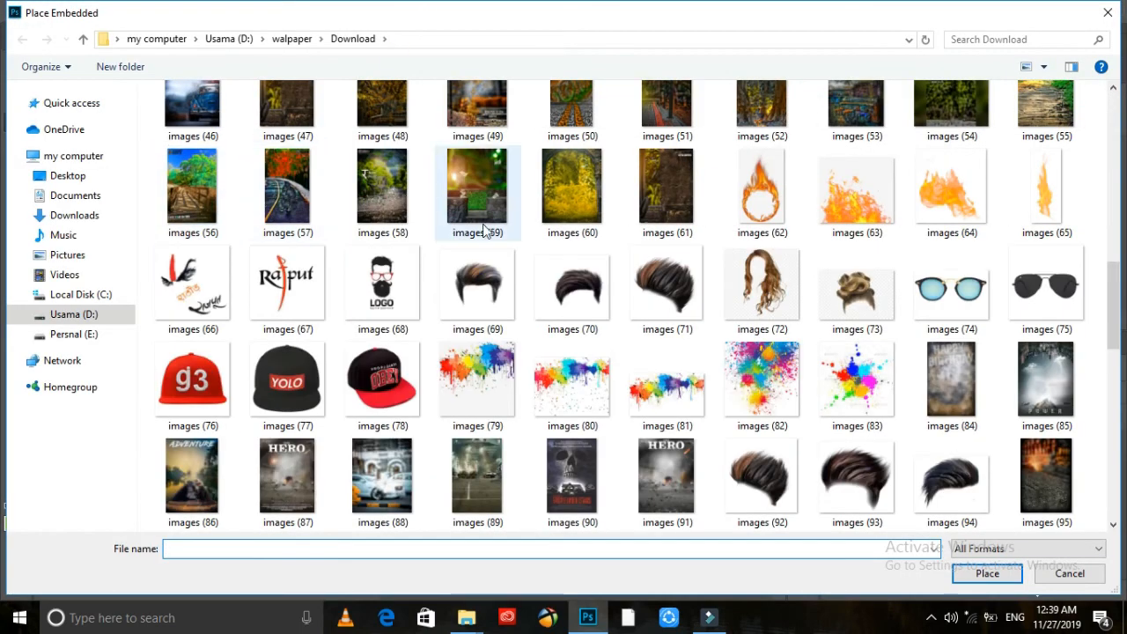
pyautogui.scroll(-10, 478, 226)
pyautogui.scroll(20, 506, 250)
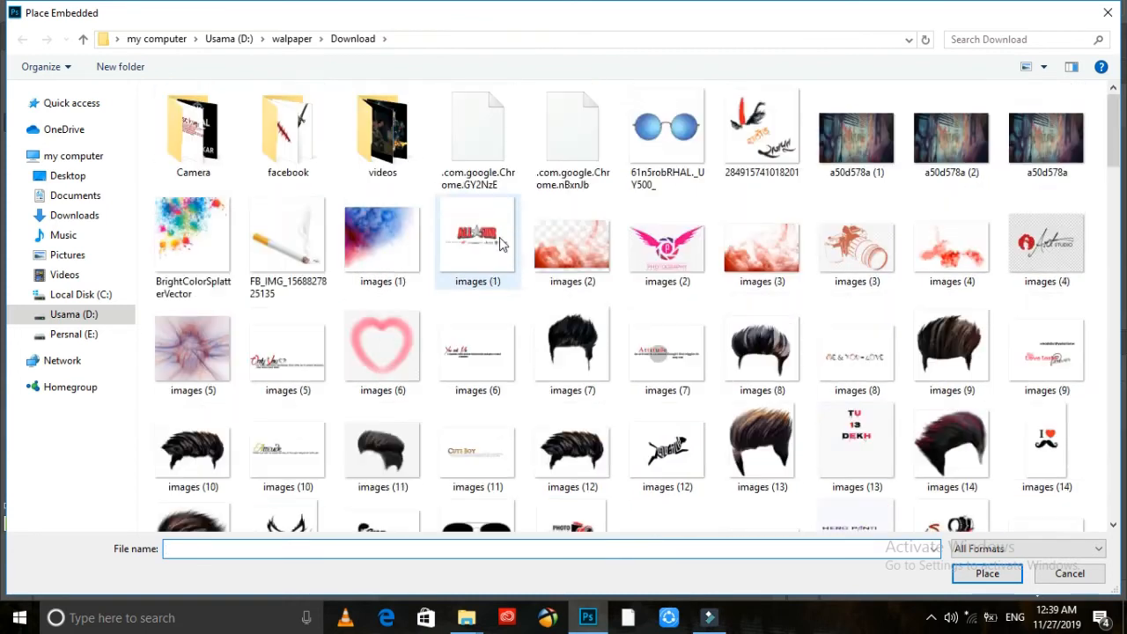
pyautogui.doubleClick(273, 134)
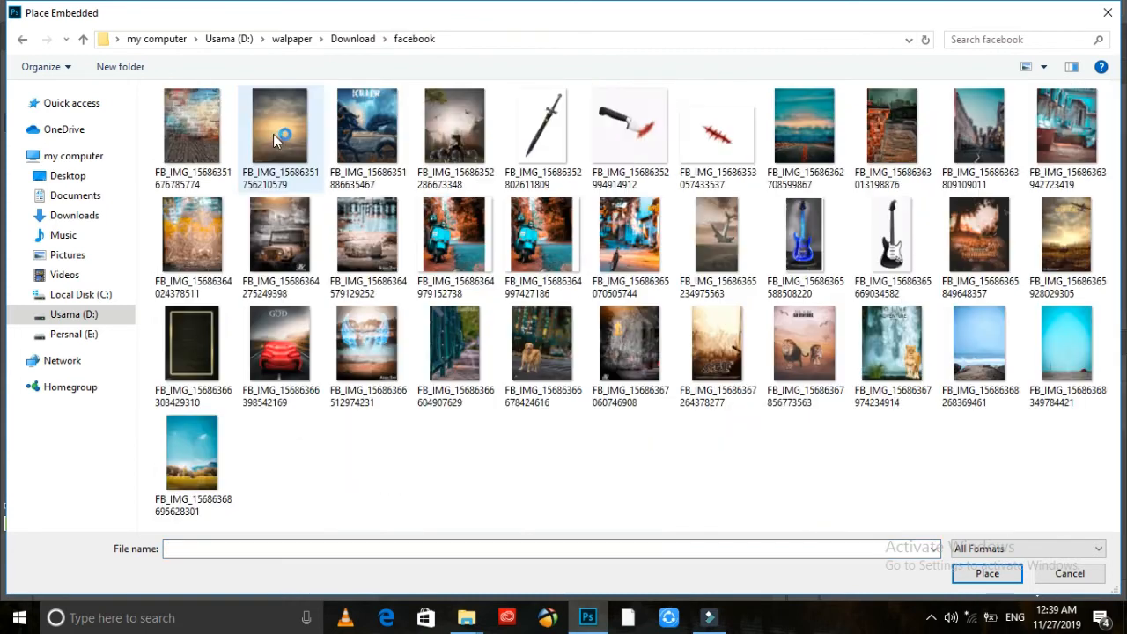
pyautogui.click(23, 40)
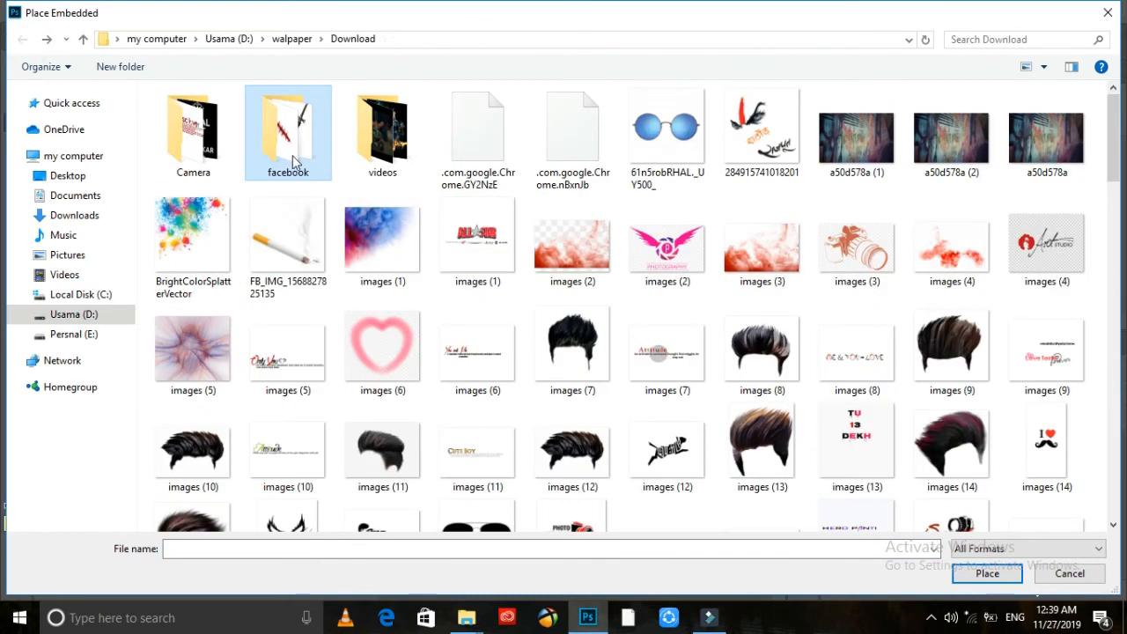
pyautogui.doubleClick(220, 143)
pyautogui.scroll(-5, 308, 158)
pyautogui.doubleClick(476, 360)
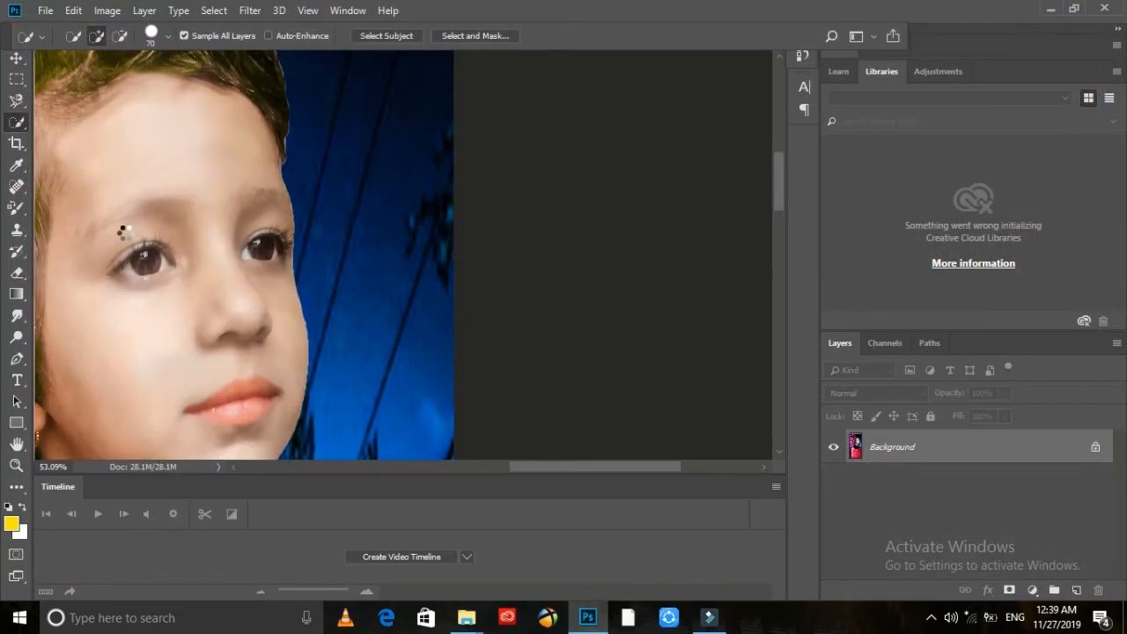
pyautogui.moveTo(981, 534); pyautogui.dragTo(918, 531)
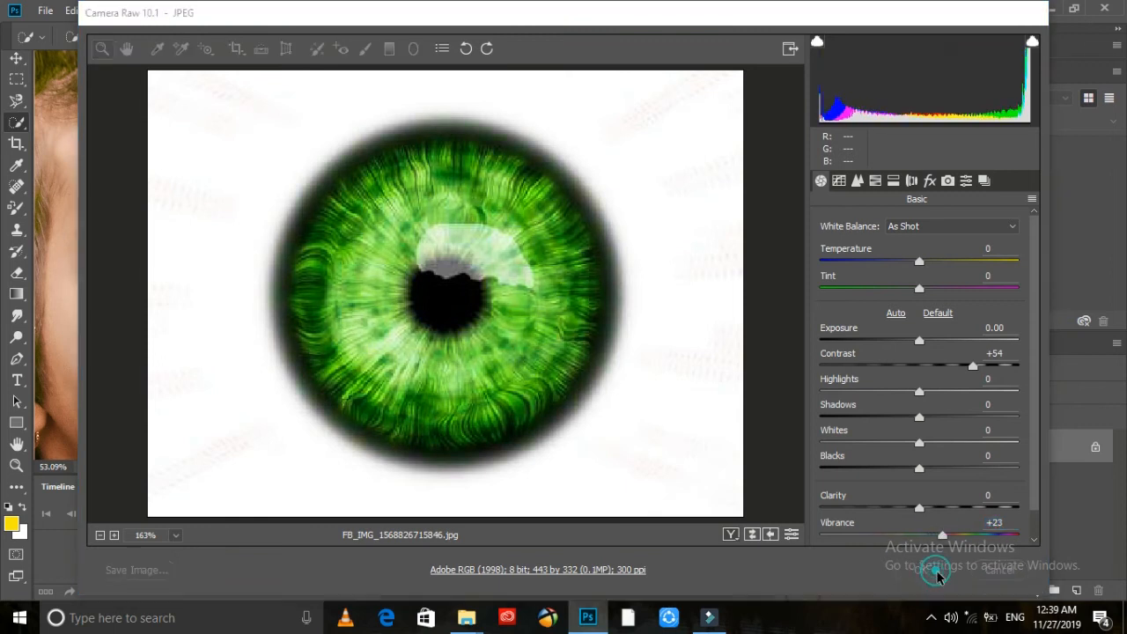
pyautogui.click(933, 570)
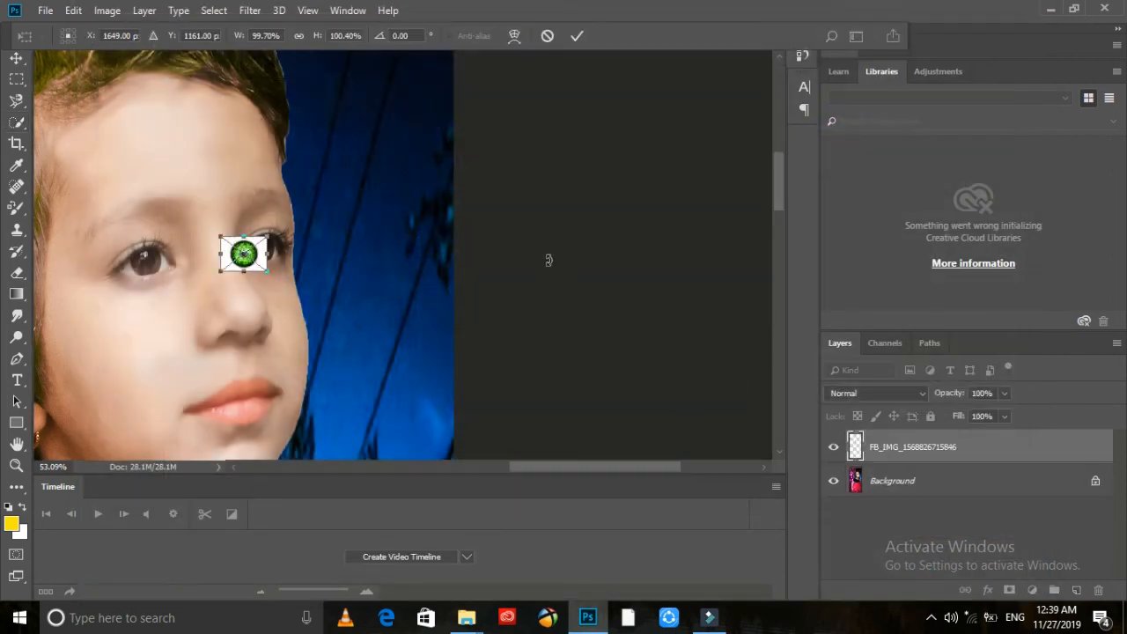
# Try covering the child's eye farther from the blue sky with the green iris in Darker Color blend mode, and delete the placed layer
pyautogui.click(854, 394)
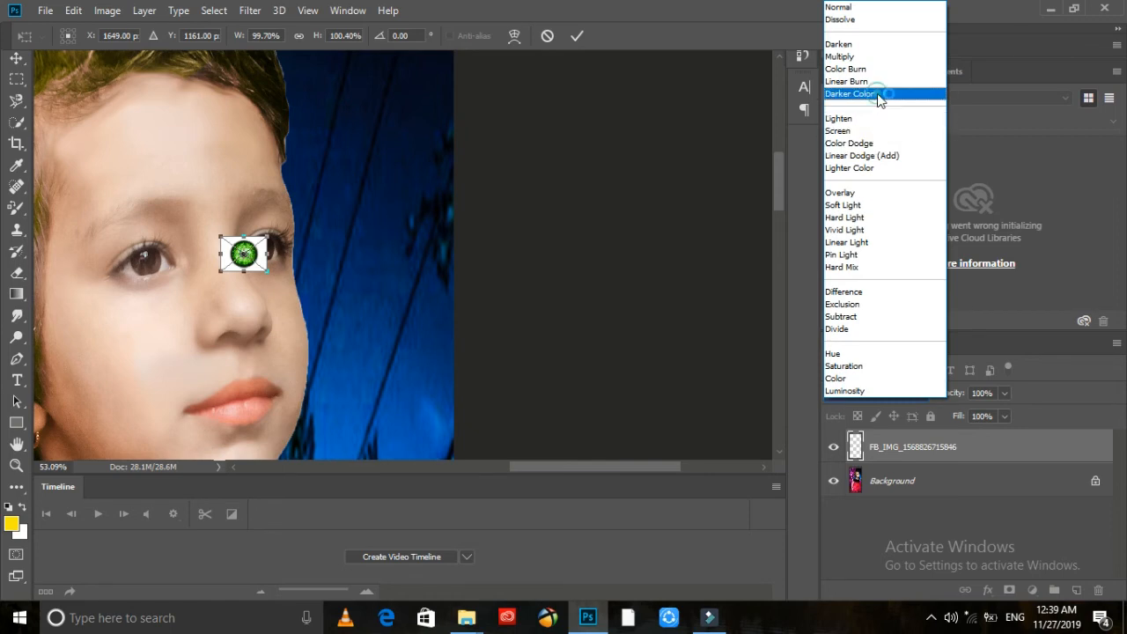
pyautogui.click(850, 93)
pyautogui.moveTo(248, 260); pyautogui.dragTo(162, 263)
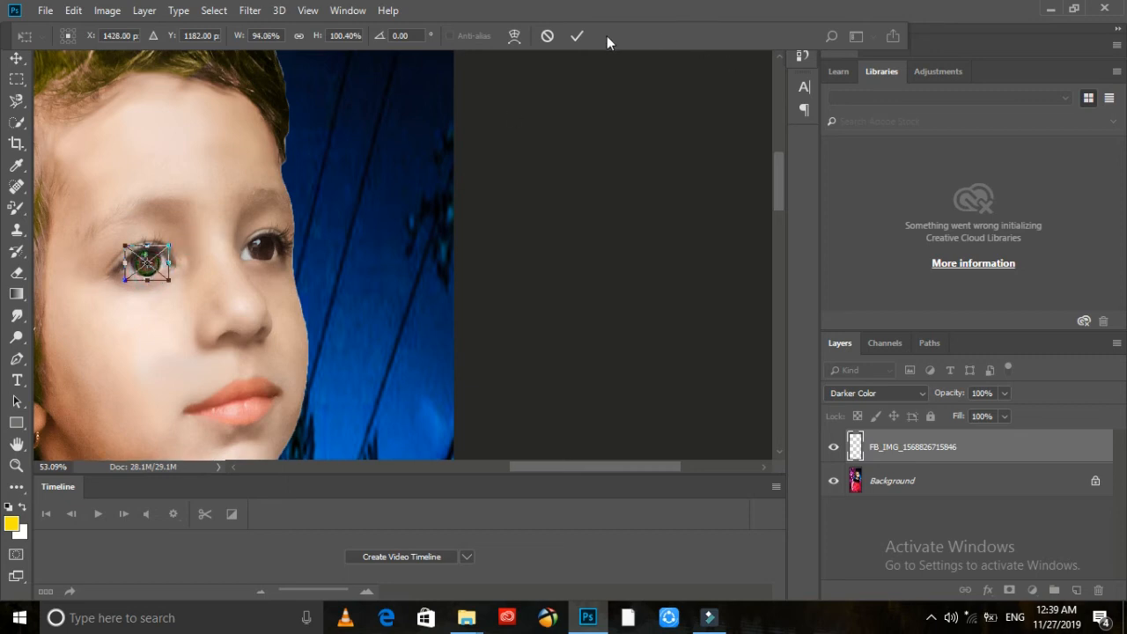
pyautogui.click(576, 37)
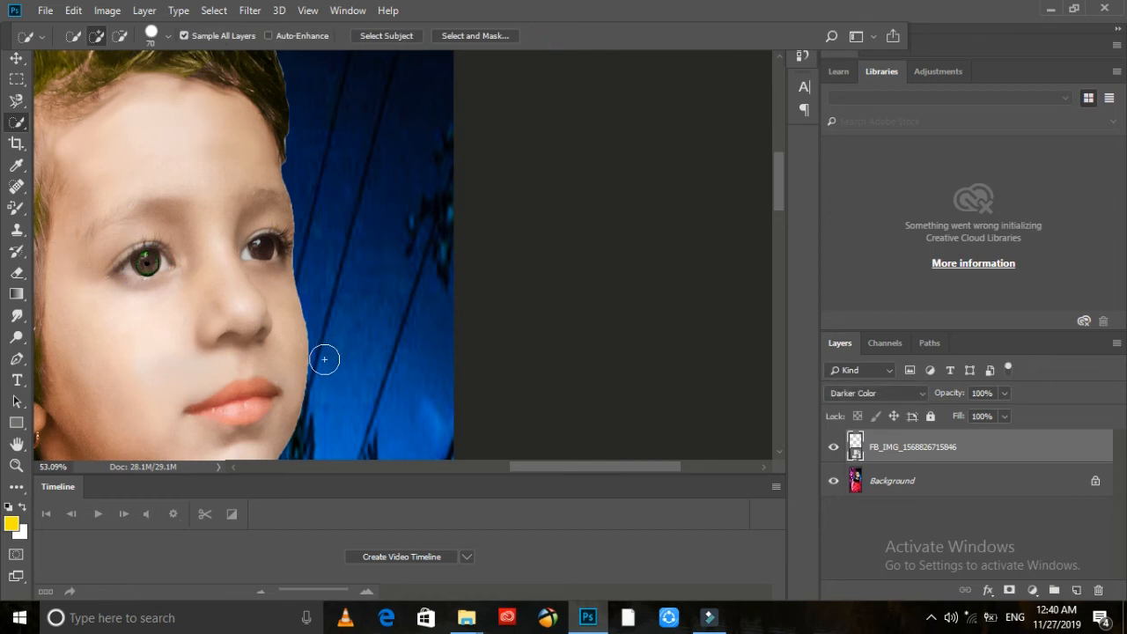
pyautogui.press('Delete')
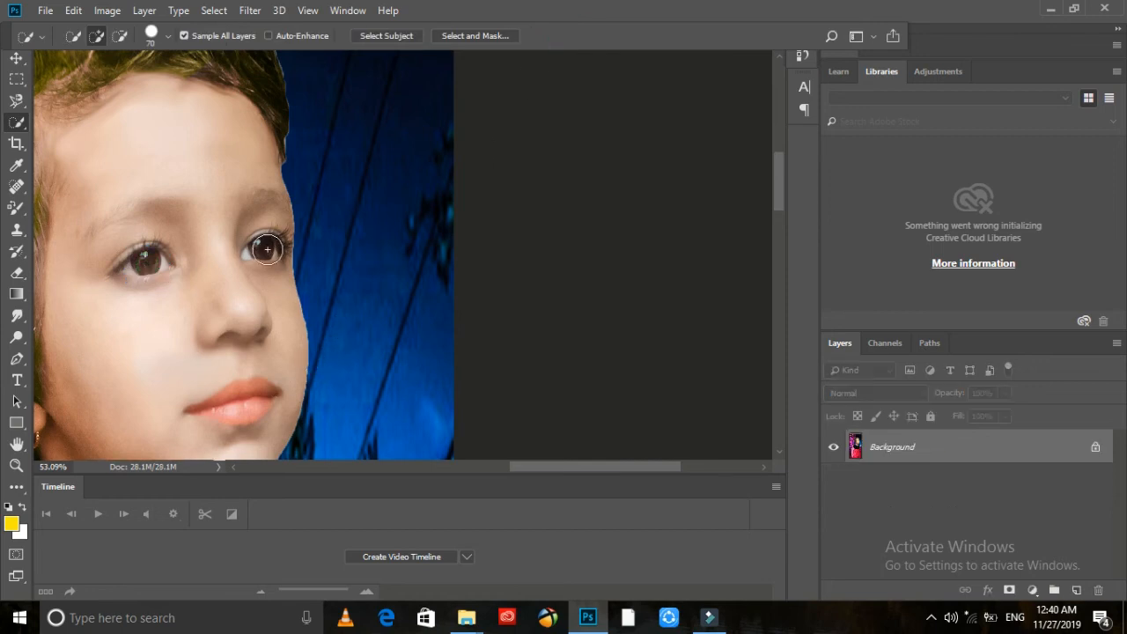
# Select the irises of both eyes with the Quick Selection tool at a 45 px brush size
pyautogui.rightClick(267, 249)
pyautogui.click(258, 246)
pyautogui.rightClick(263, 247)
pyautogui.click(262, 246)
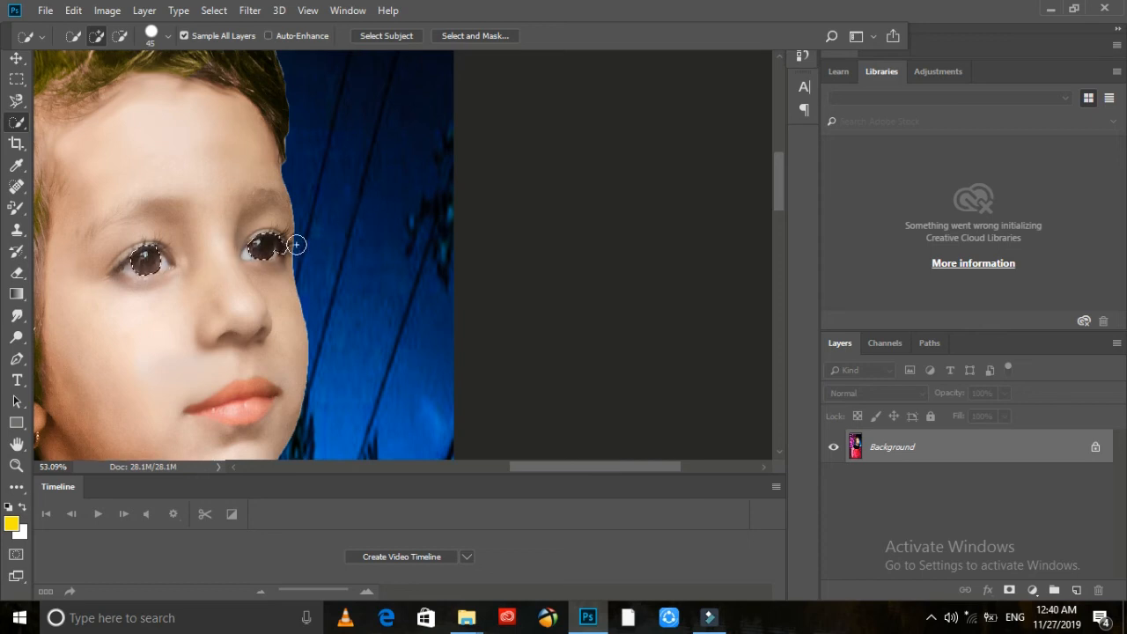
# Subtract the eyelid and lash areas from the iris selection of the eye nearest the blue sky
pyautogui.press('alt')
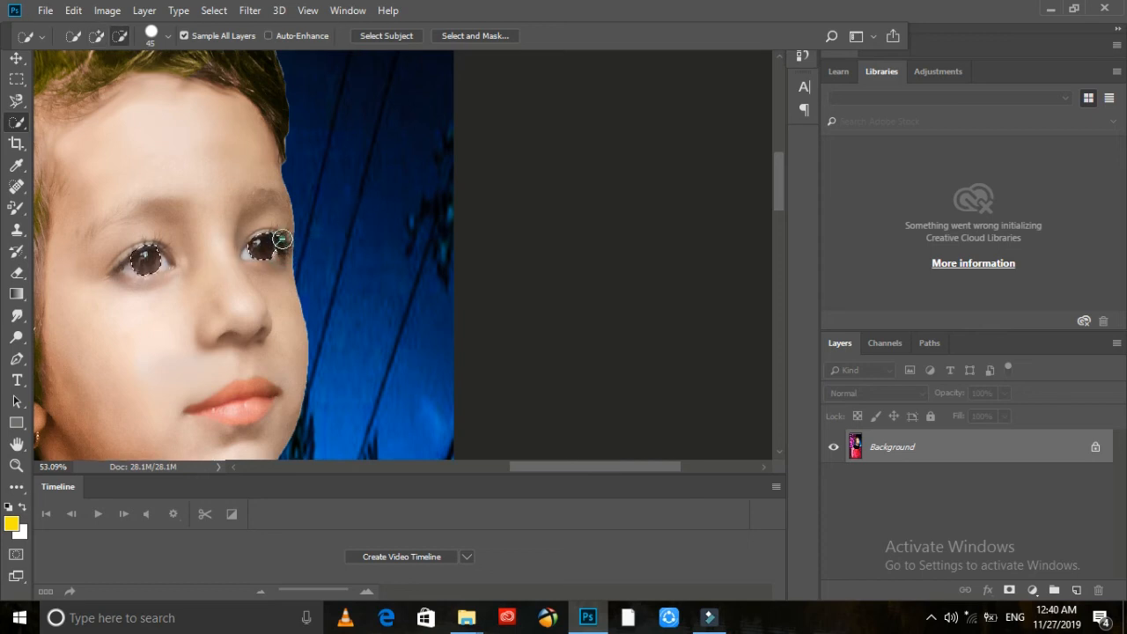
pyautogui.scroll(8, 268, 235)
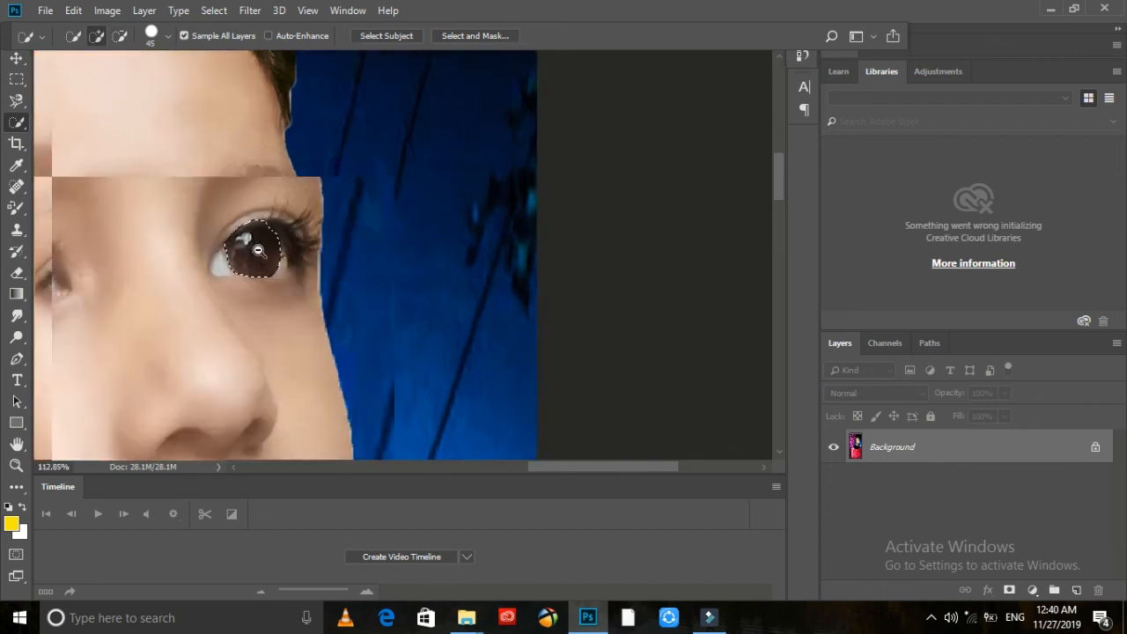
pyautogui.click(259, 137)
pyautogui.click(220, 136)
pyautogui.click(177, 148)
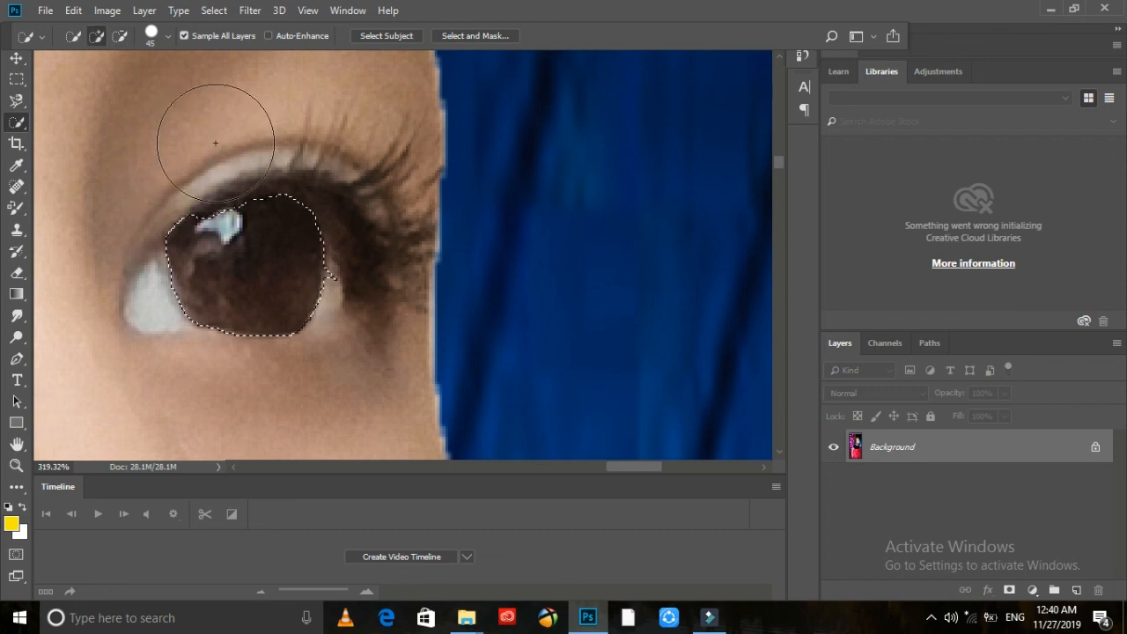
pyautogui.click(379, 283)
# Trim the other eye's iris selection so that it excludes the upper eyelid and lashes
pyautogui.hotkey('alt', 'space')
pyautogui.moveTo(270, 221)
pyautogui.mouseDown()
pyautogui.moveTo(221, 216)
pyautogui.moveTo(76, 285)
pyautogui.mouseUp()
pyautogui.scroll(10, 713, 198)
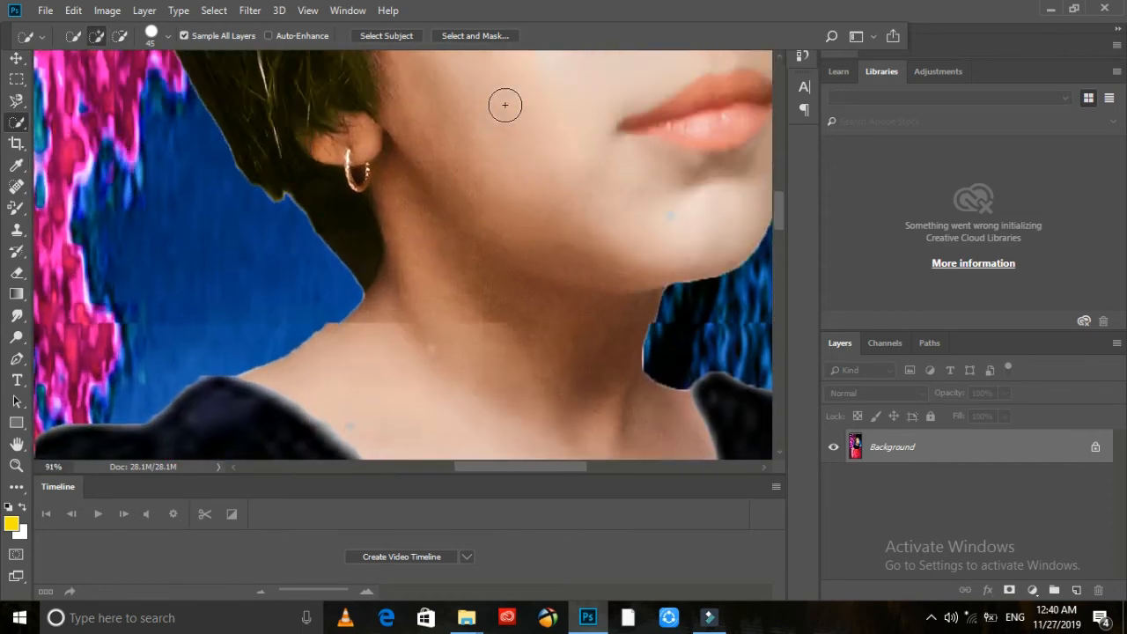
pyautogui.scroll(4, 505, 105)
pyautogui.scroll(3, 600, 92)
pyautogui.scroll(4, 598, 103)
pyautogui.hotkey('alt', 'space')
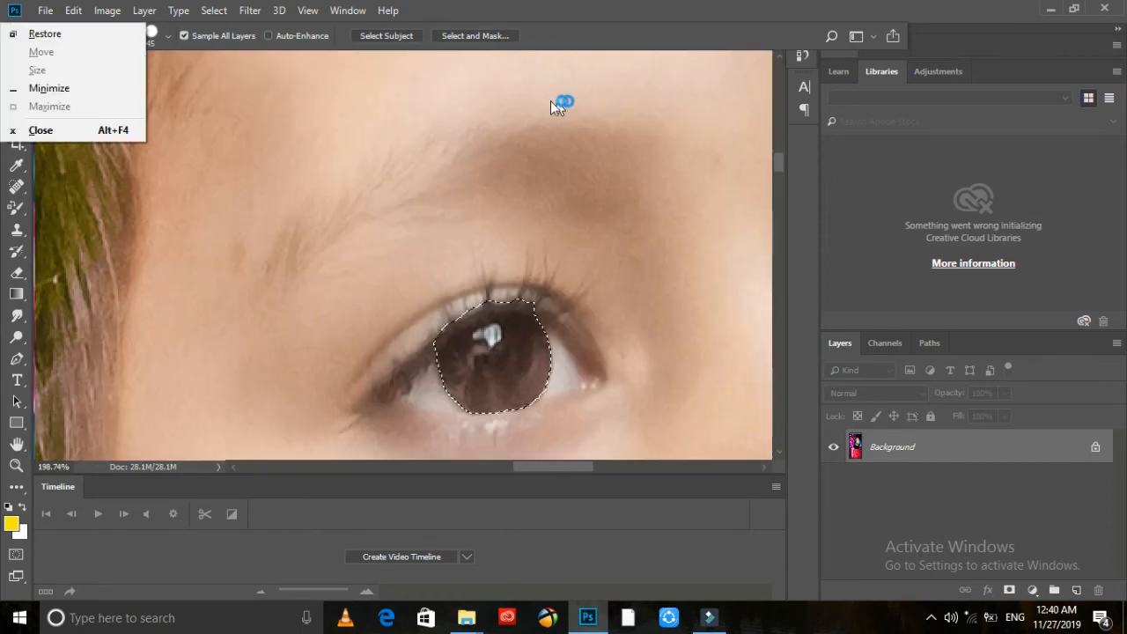
pyautogui.press('alt')
pyautogui.click(511, 270)
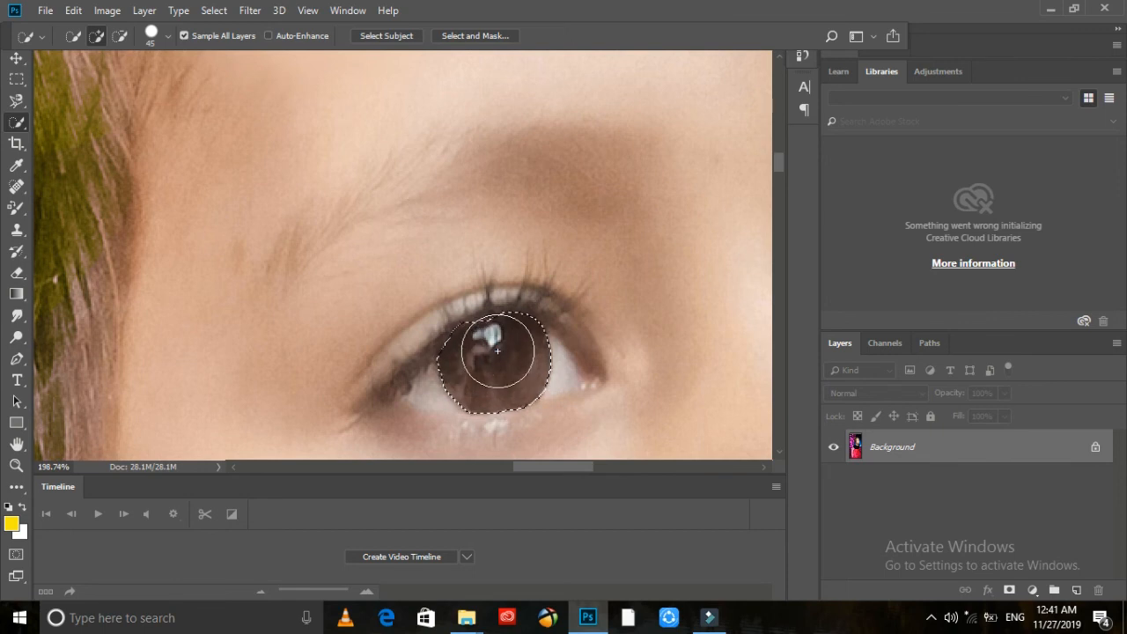
# Set the selected irises' hue to +180 and saturation to +22 with Hue/Saturation, and deselect them
pyautogui.click(108, 9)
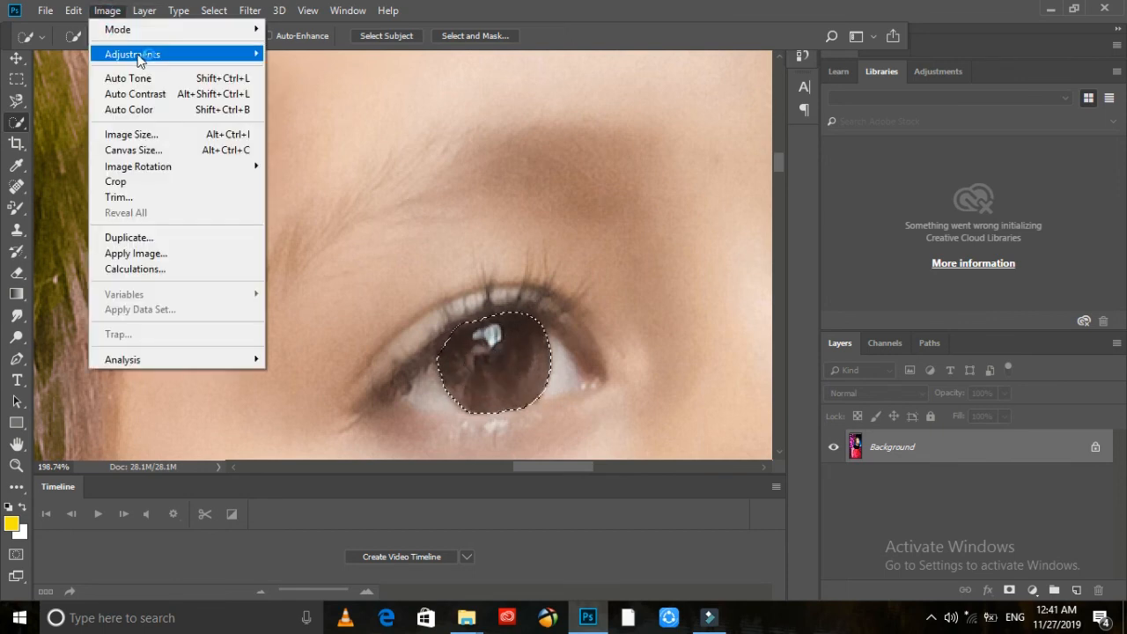
pyautogui.moveTo(138, 53)
pyautogui.click(424, 141)
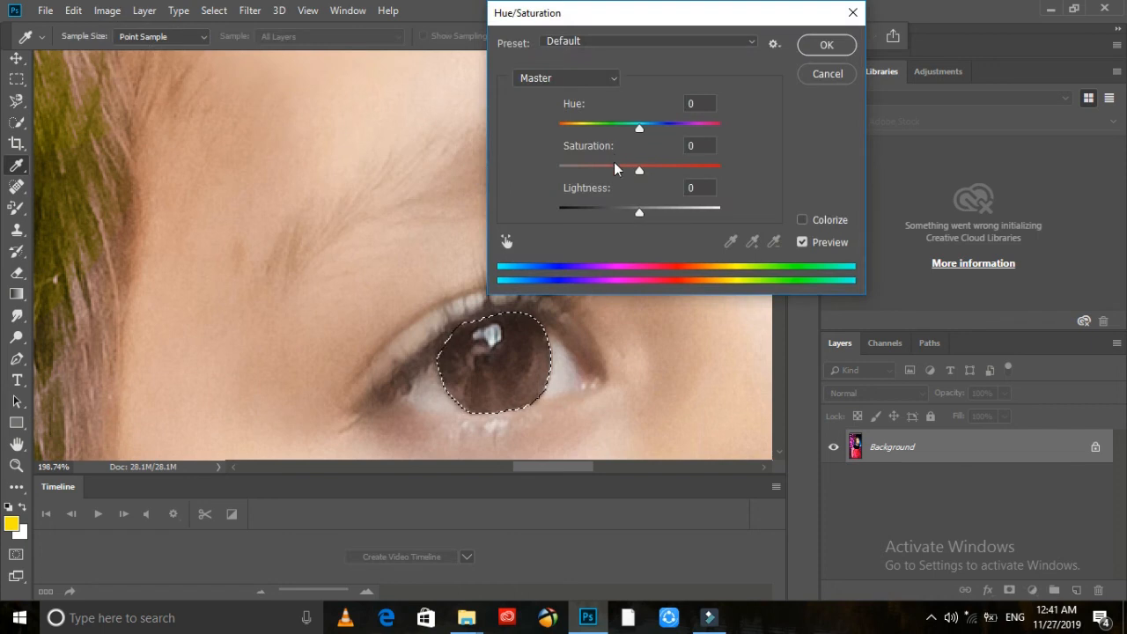
pyautogui.moveTo(653, 166); pyautogui.dragTo(657, 167)
pyautogui.moveTo(640, 128); pyautogui.dragTo(428, 115)
pyautogui.moveTo(544, 138); pyautogui.dragTo(762, 180)
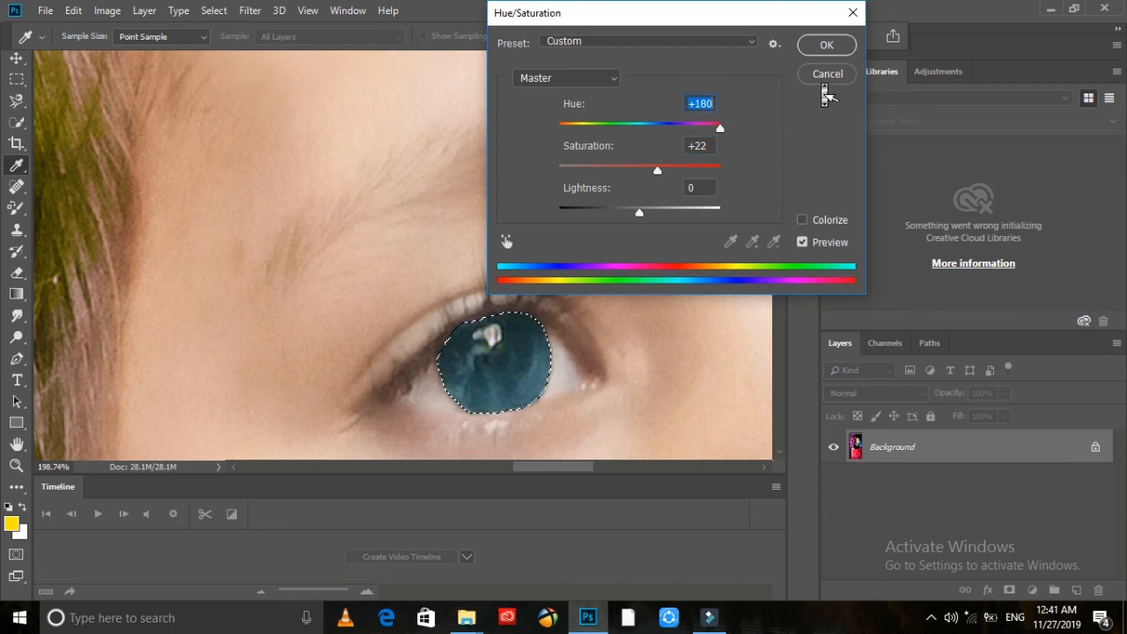
pyautogui.click(825, 46)
pyautogui.scroll(-5, 545, 237)
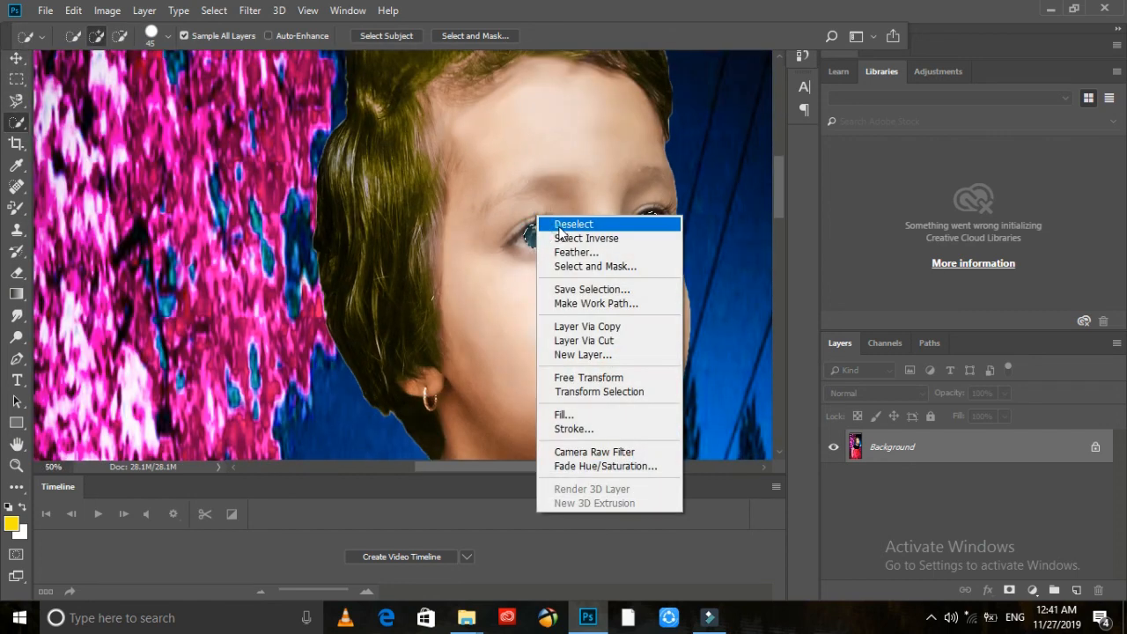
pyautogui.press('Escape')
# Examine the whole composite to judge the recolored eyes together with the face, dress and background
pyautogui.hotkey('alt', 'space')
pyautogui.press('Escape')
pyautogui.hotkey('alt', 'space')
pyautogui.keyDown('alt'); pyautogui.click(600, 301); pyautogui.keyUp('alt')
pyautogui.keyDown('alt'); pyautogui.click(600, 301); pyautogui.keyUp('alt')
pyautogui.keyDown('alt'); pyautogui.click(601, 302); pyautogui.keyUp('alt')
pyautogui.keyDown('alt'); pyautogui.click(602, 303); pyautogui.keyUp('alt')
pyautogui.keyDown('alt'); pyautogui.click(605, 306); pyautogui.keyUp('alt')
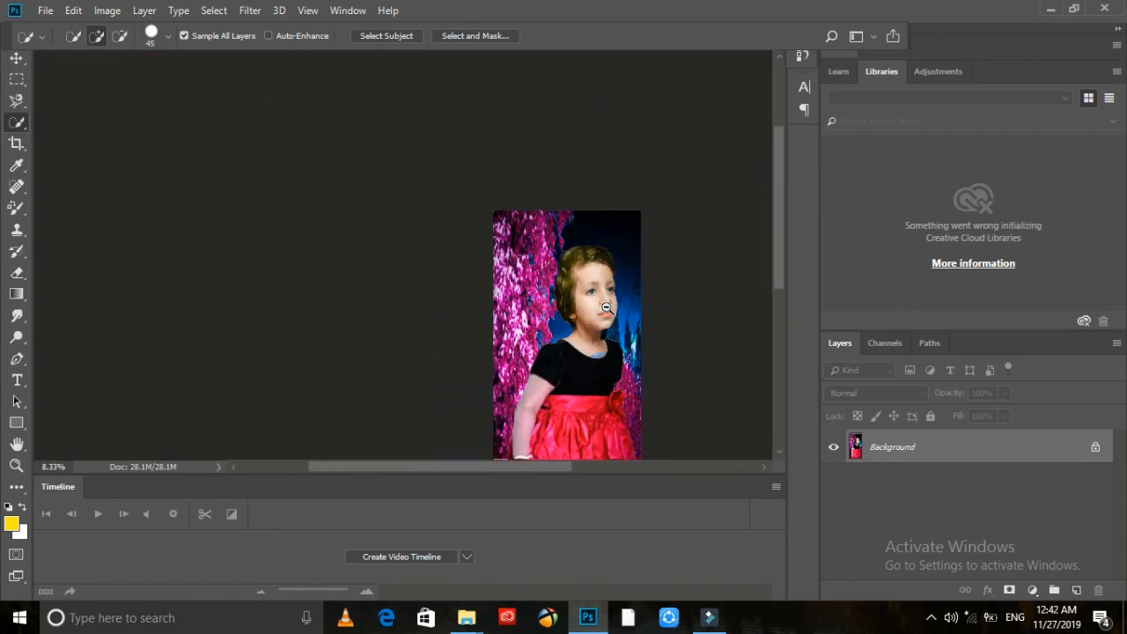
pyautogui.keyDown('alt'); pyautogui.click(606, 306); pyautogui.keyUp('alt')
pyautogui.keyDown('alt'); pyautogui.click(607, 307); pyautogui.keyUp('alt')
pyautogui.keyDown('alt'); pyautogui.click(607, 307); pyautogui.keyUp('alt')
pyautogui.keyDown('alt'); pyautogui.click(607, 307); pyautogui.keyUp('alt')
pyautogui.scroll(14, 605, 306)
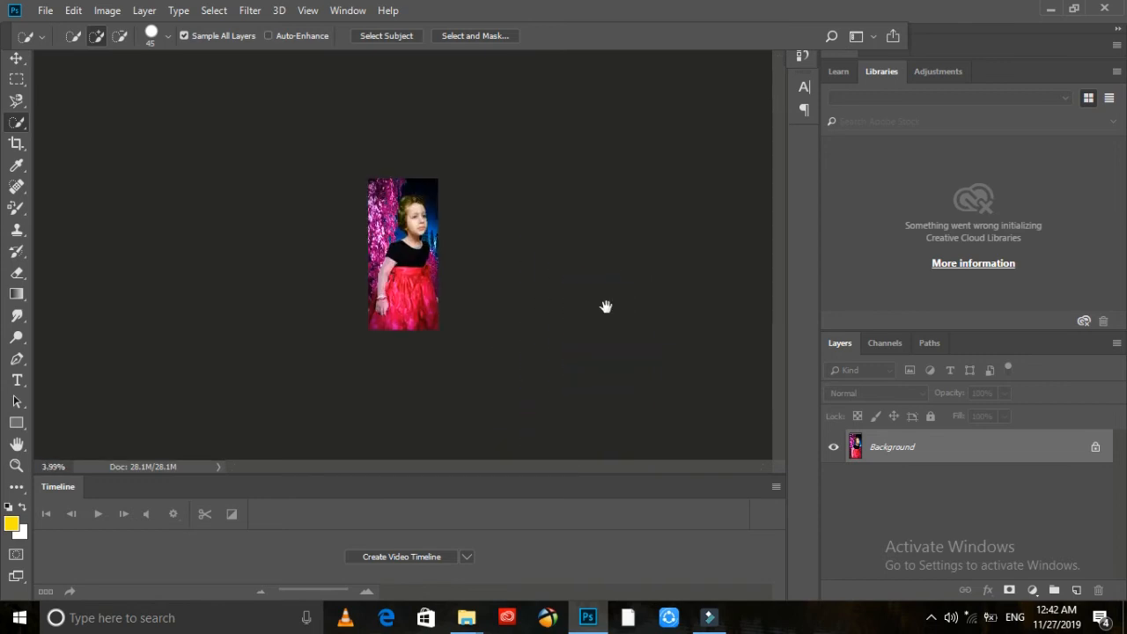
pyautogui.scroll(-1, 595, 302)
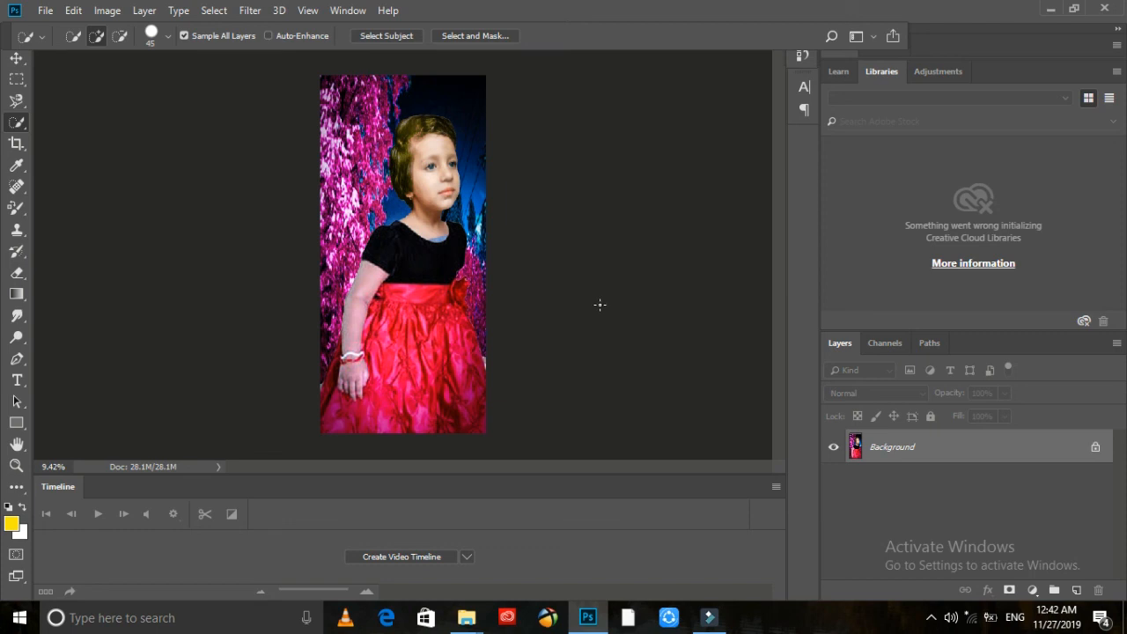
pyautogui.click(45, 10)
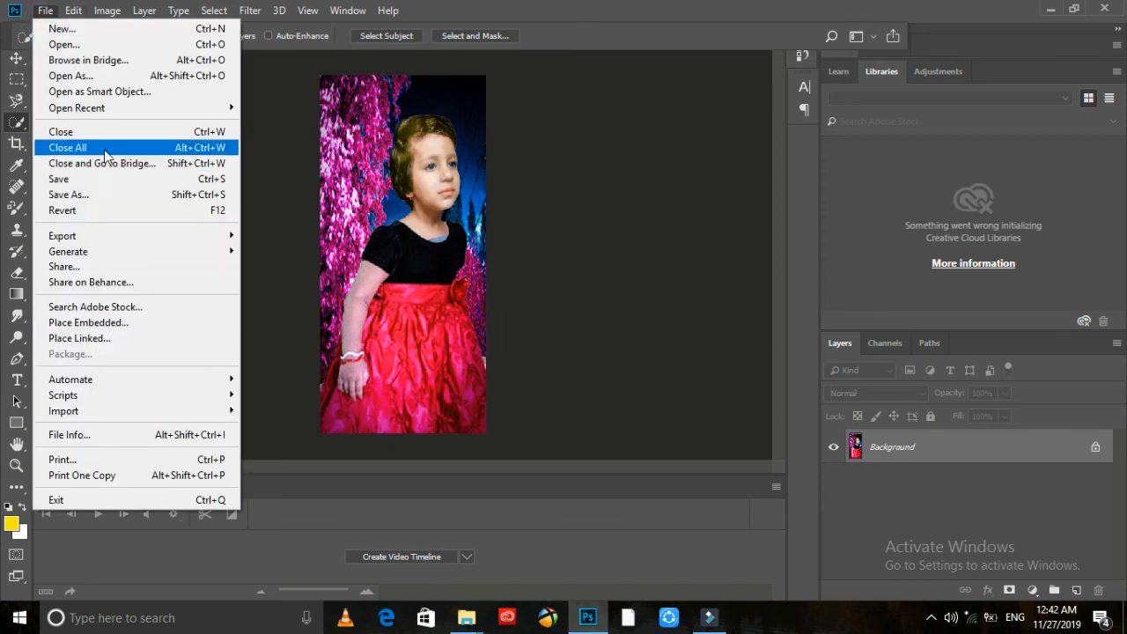
pyautogui.click(121, 322)
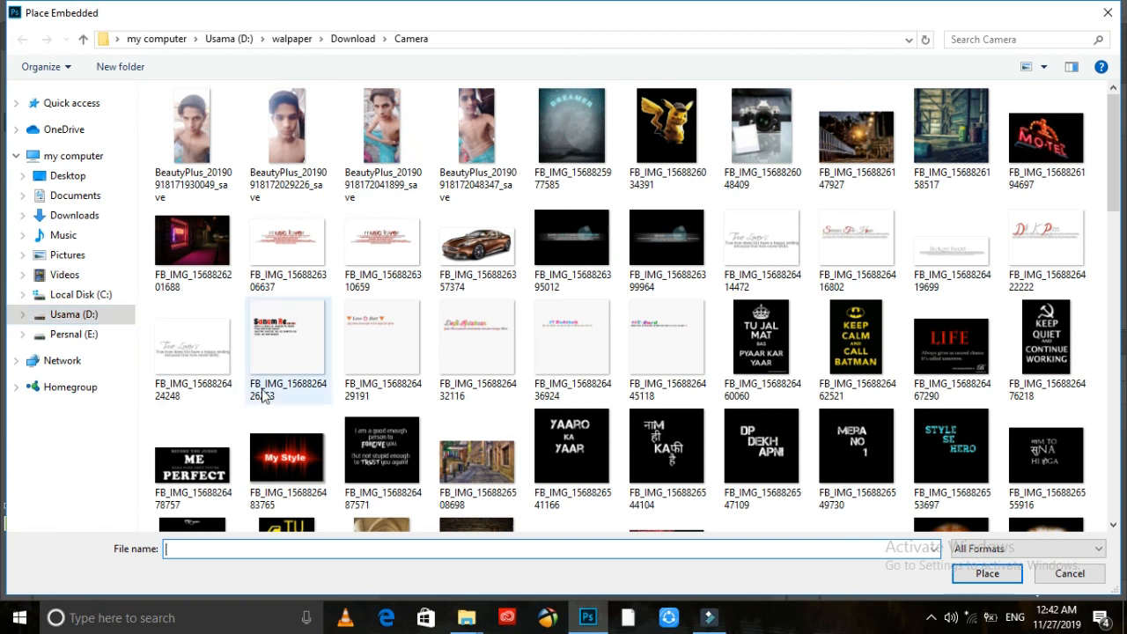
pyautogui.scroll(-5, 264, 387)
pyautogui.scroll(-4, 401, 227)
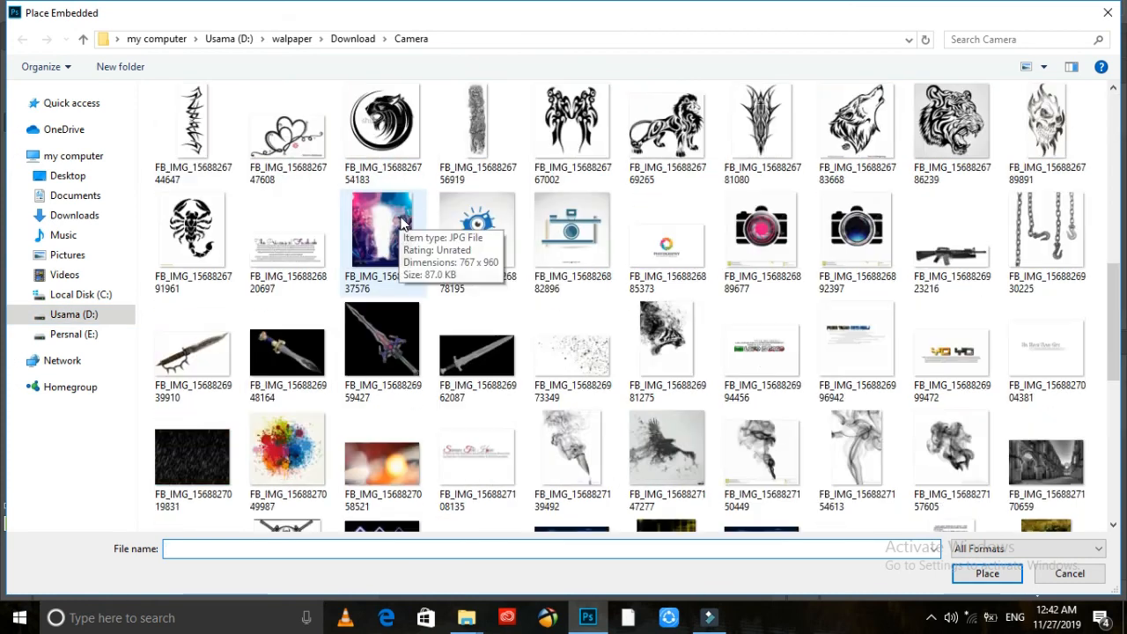
pyautogui.scroll(5, 405, 234)
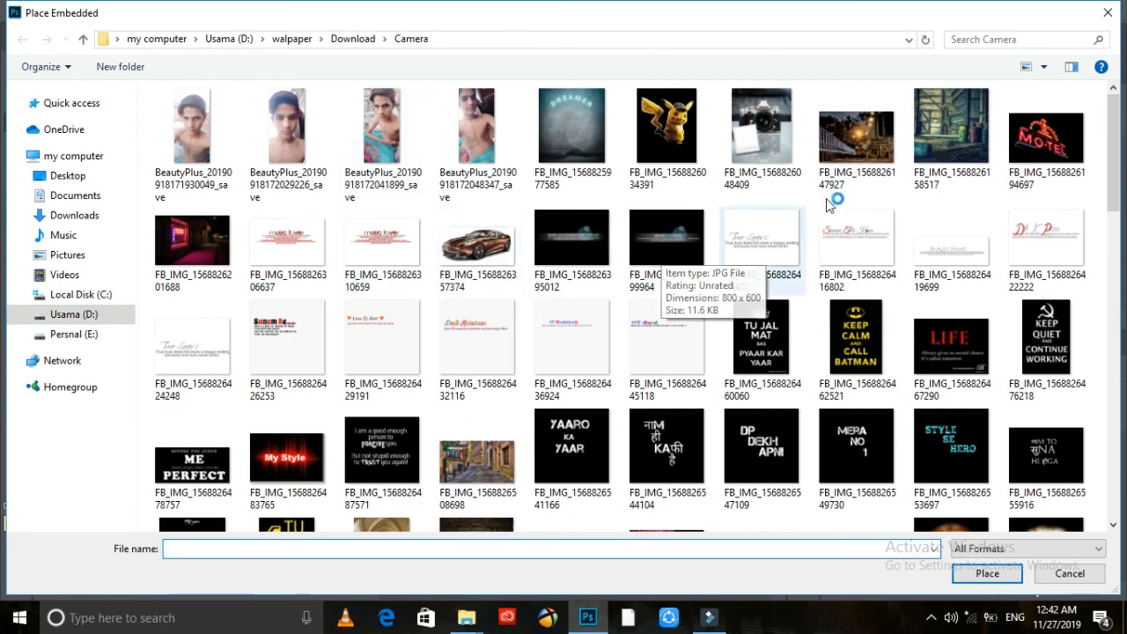
pyautogui.scroll(-4, 528, 226)
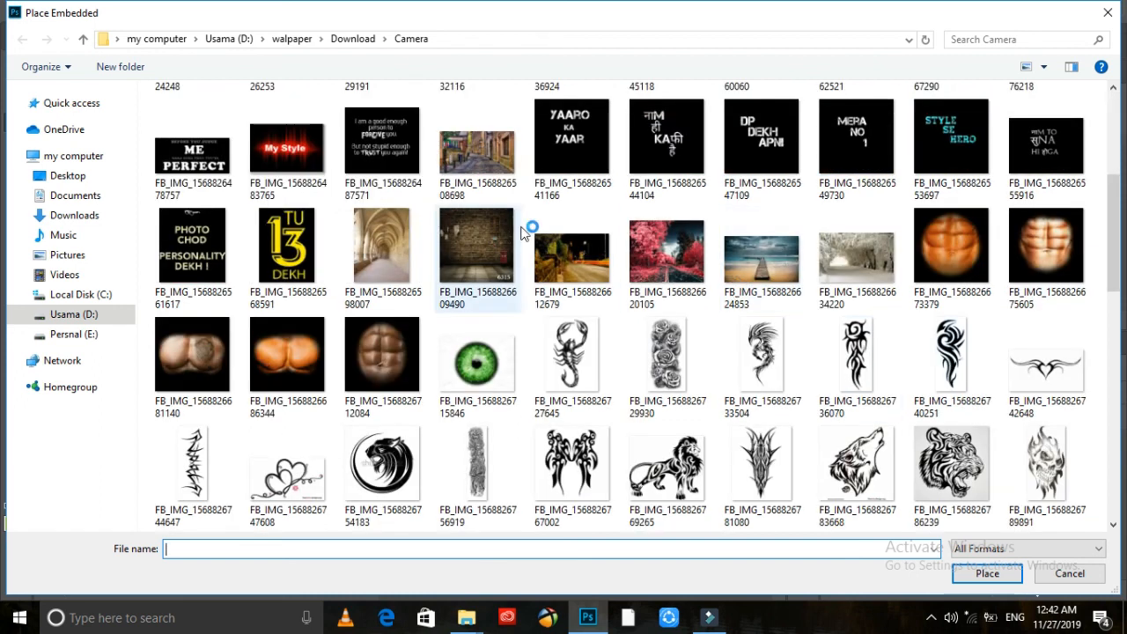
pyautogui.scroll(-4, 354, 331)
pyautogui.scroll(4, 352, 359)
pyautogui.scroll(3, 254, 269)
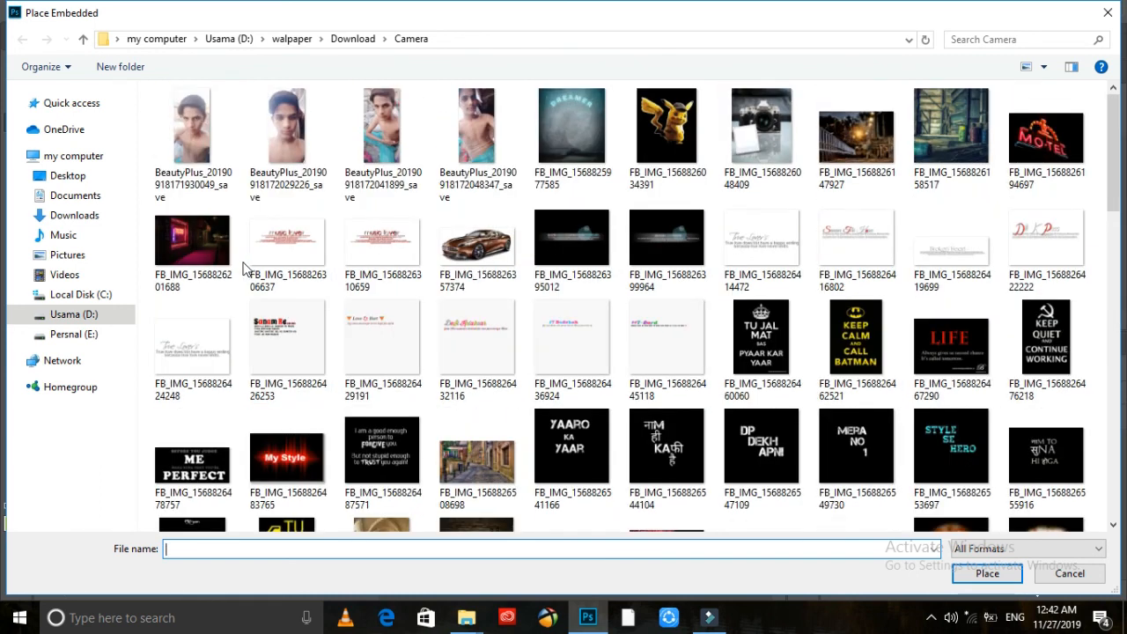
pyautogui.scroll(-3, 238, 260)
pyautogui.click(211, 163)
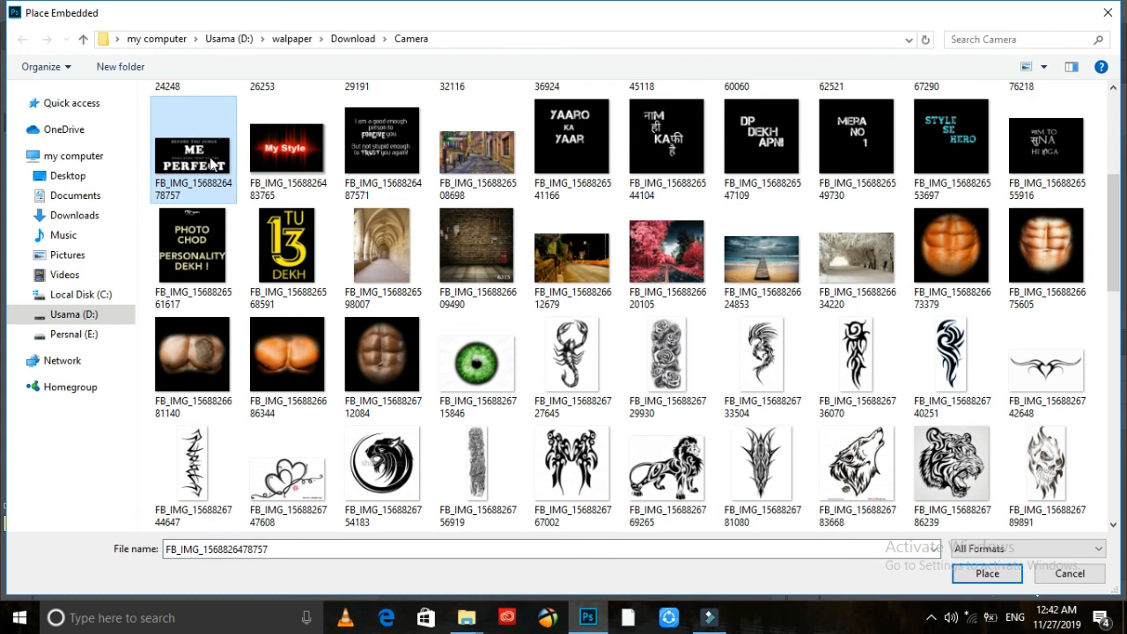
pyautogui.doubleClick(211, 163)
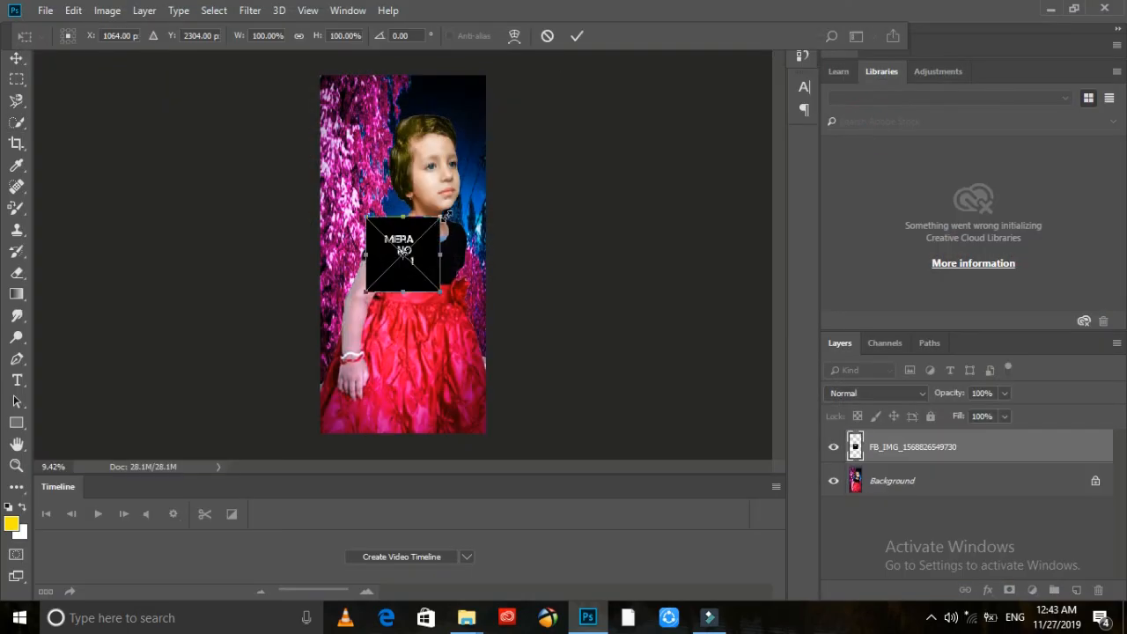
# Enlarge the "MERA NO 1" image to about 146% by 152% over the photo's upper-left corner and set its blend mode to Screen
pyautogui.moveTo(442, 216); pyautogui.dragTo(386, 87)
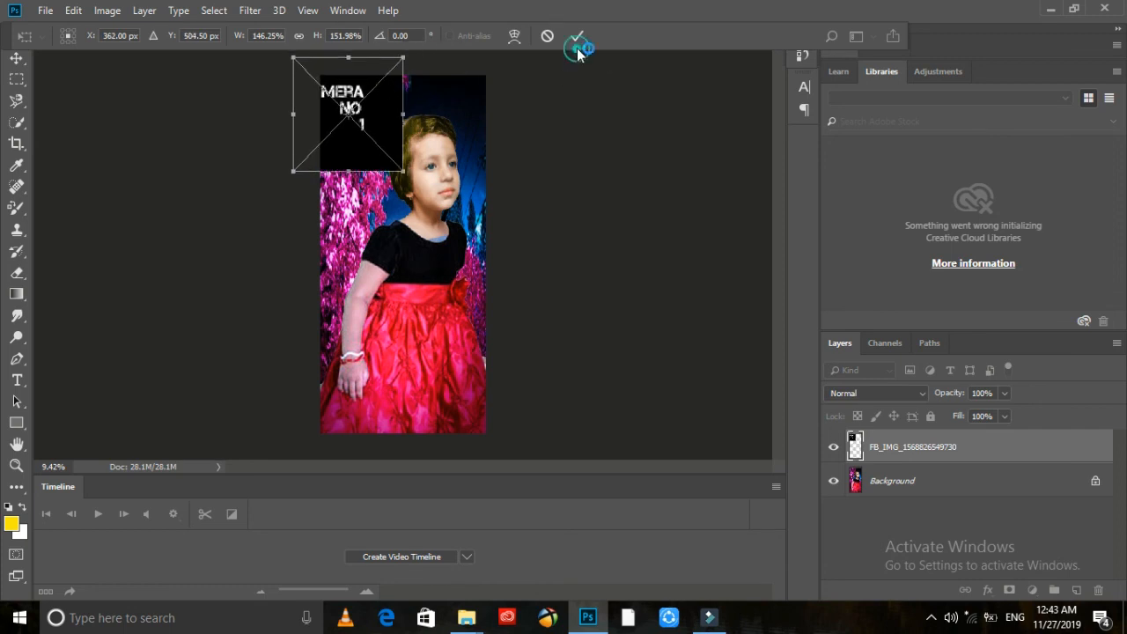
pyautogui.click(577, 49)
pyautogui.press('w')
pyautogui.click(843, 392)
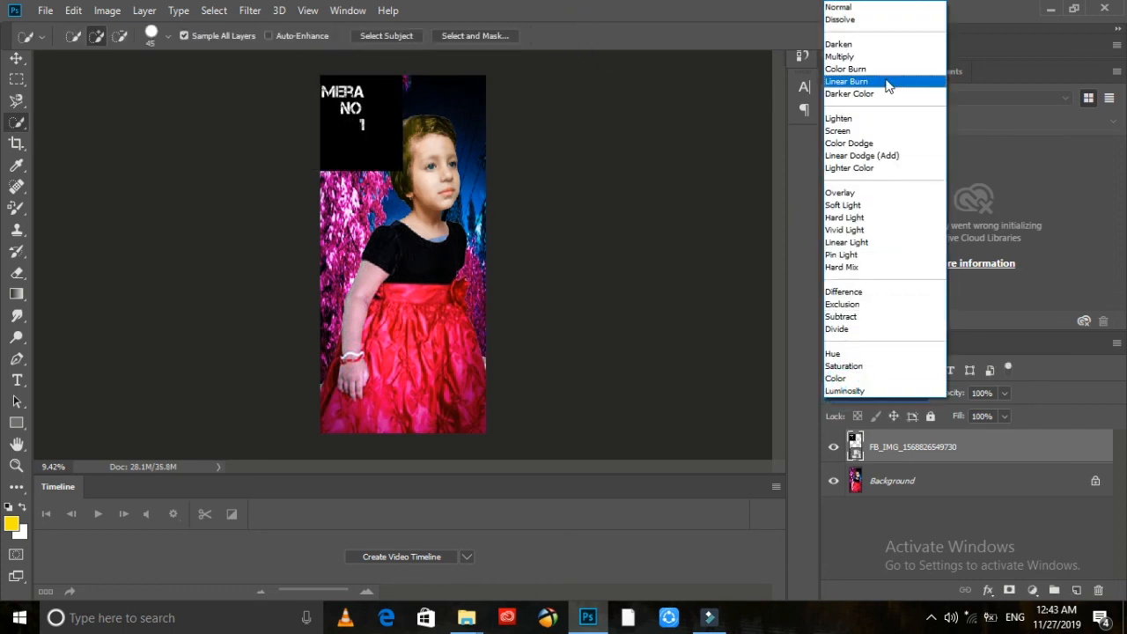
pyautogui.click(882, 131)
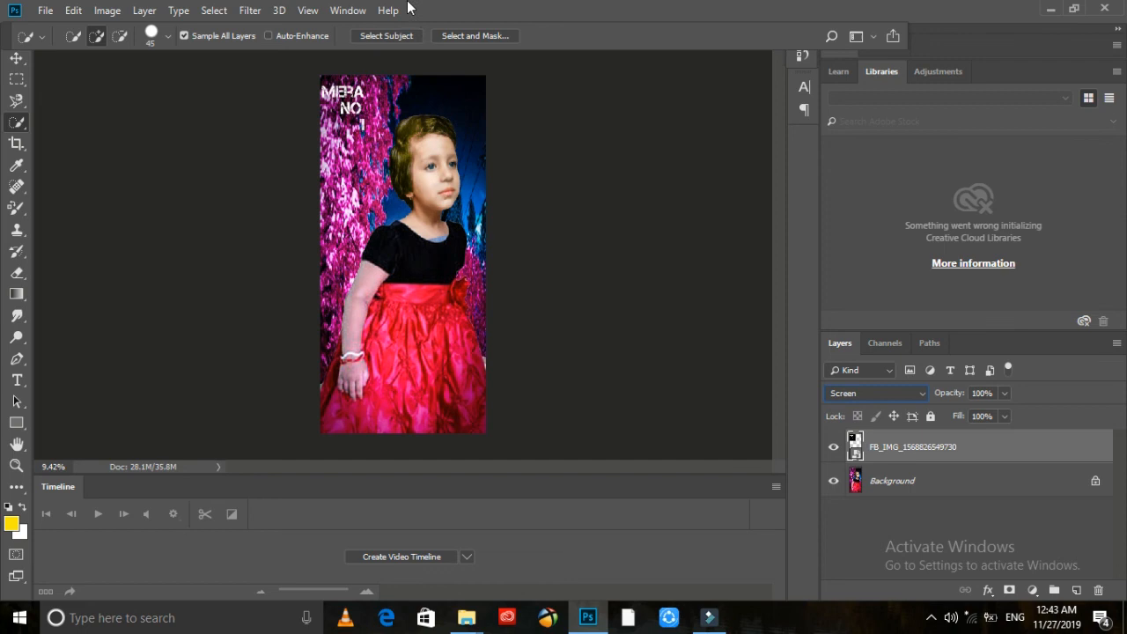
# Save a copy of the composite as a JPEG in the THEM folder on drive D
pyautogui.click(48, 11)
pyautogui.click(74, 197)
pyautogui.click(333, 442)
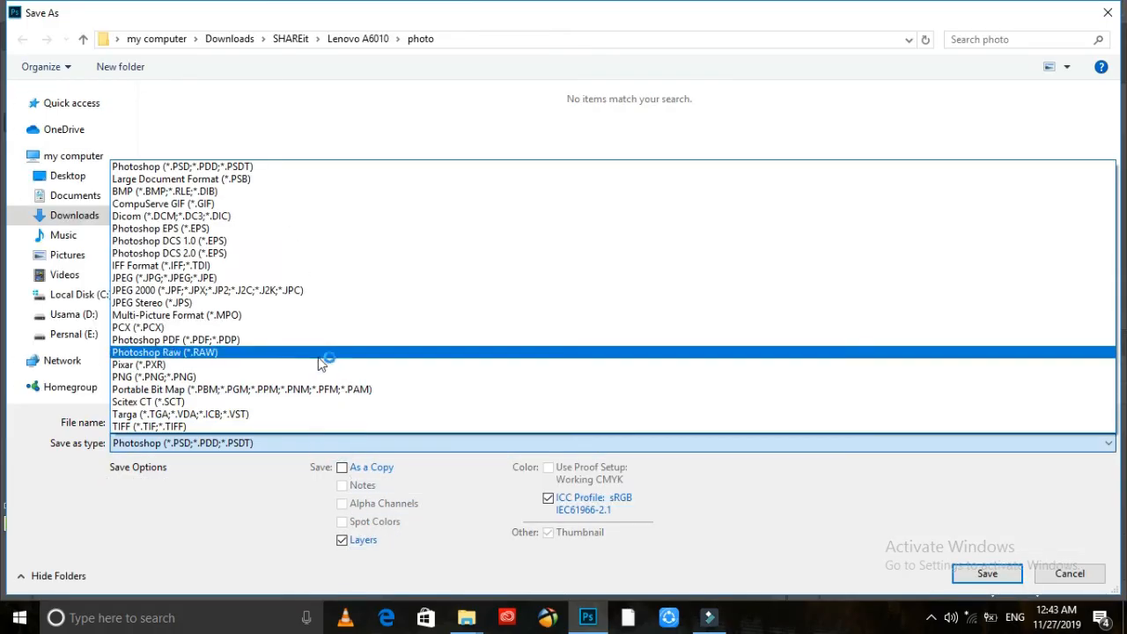
pyautogui.click(314, 290)
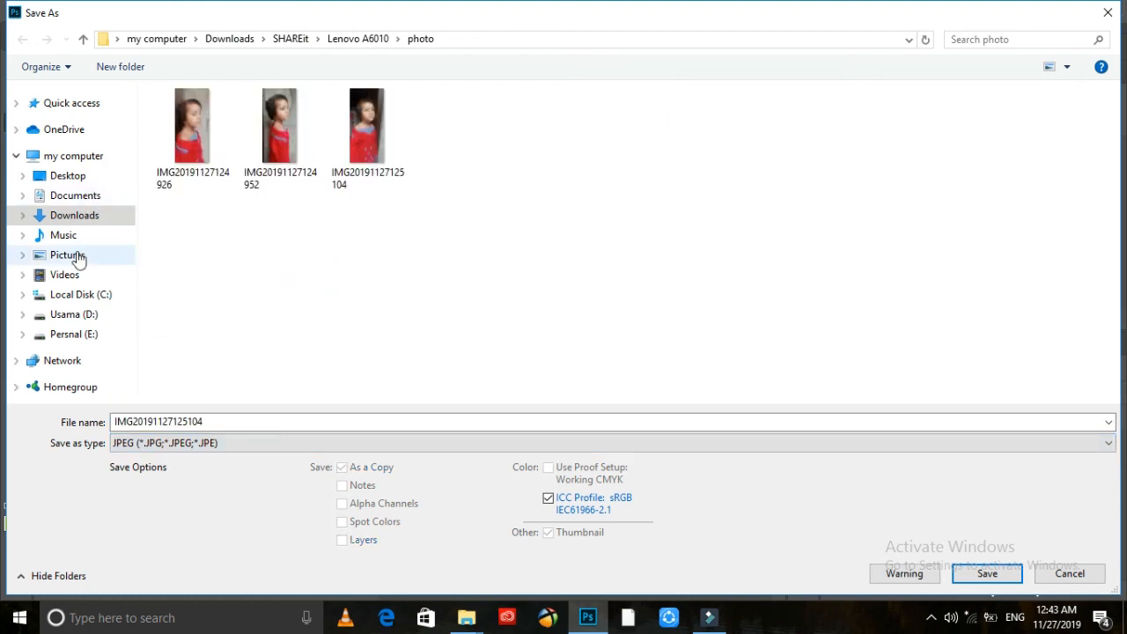
pyautogui.click(89, 313)
pyautogui.doubleClick(290, 260)
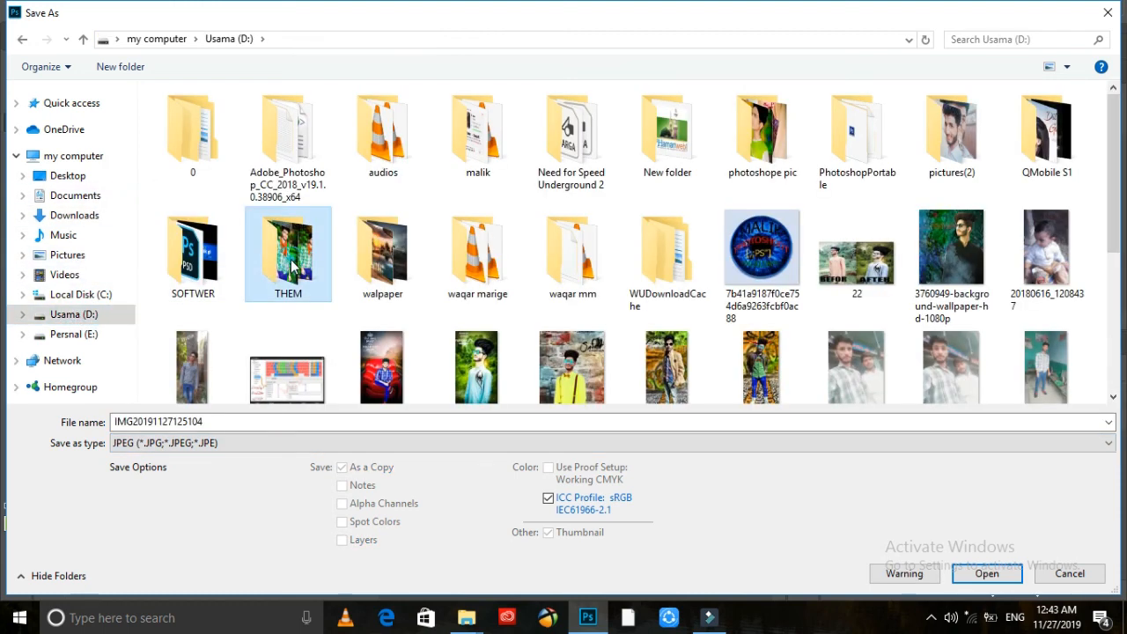